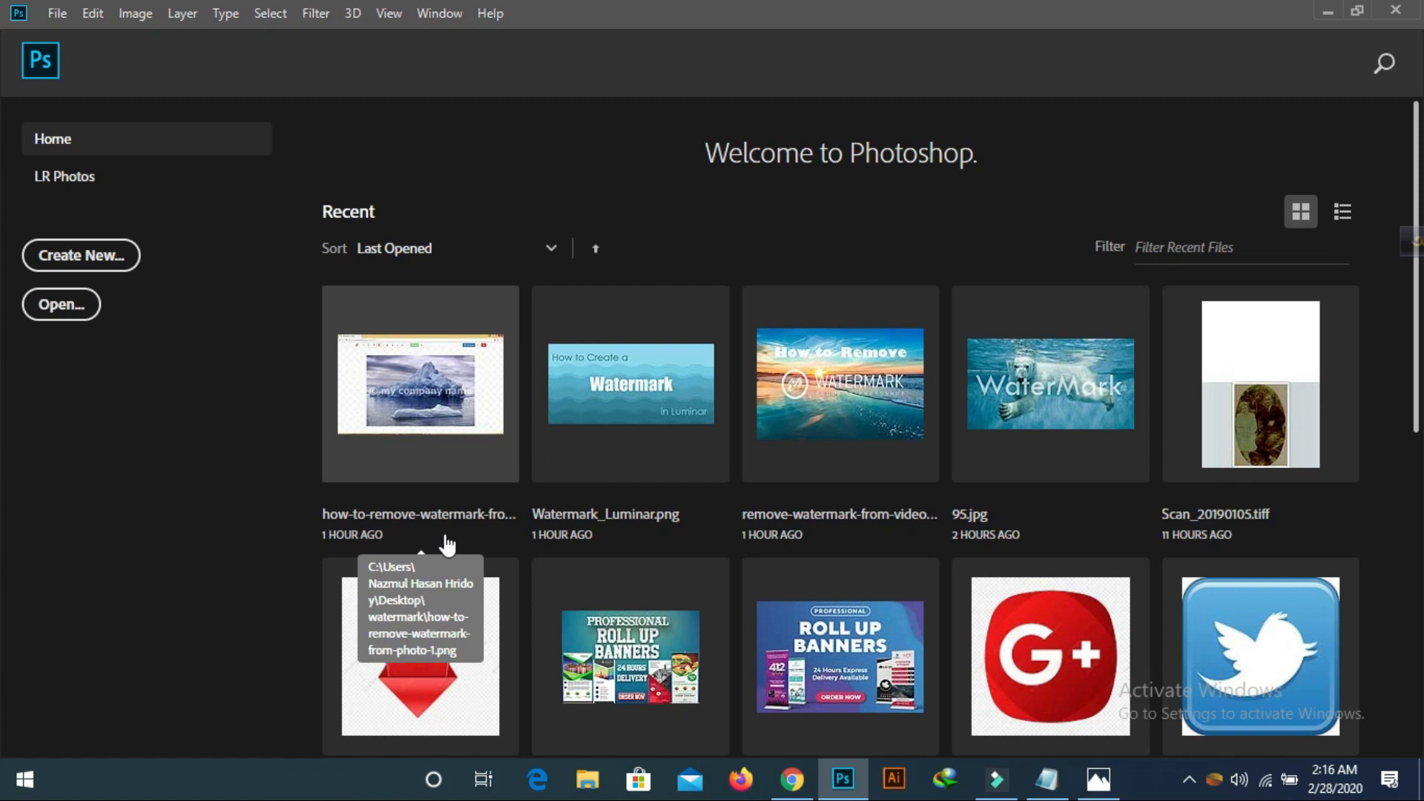
Open the image Watermark_Luminar.png from the watermark folder on the Desktop
left_click(58, 14)
mouse_move(93, 14)
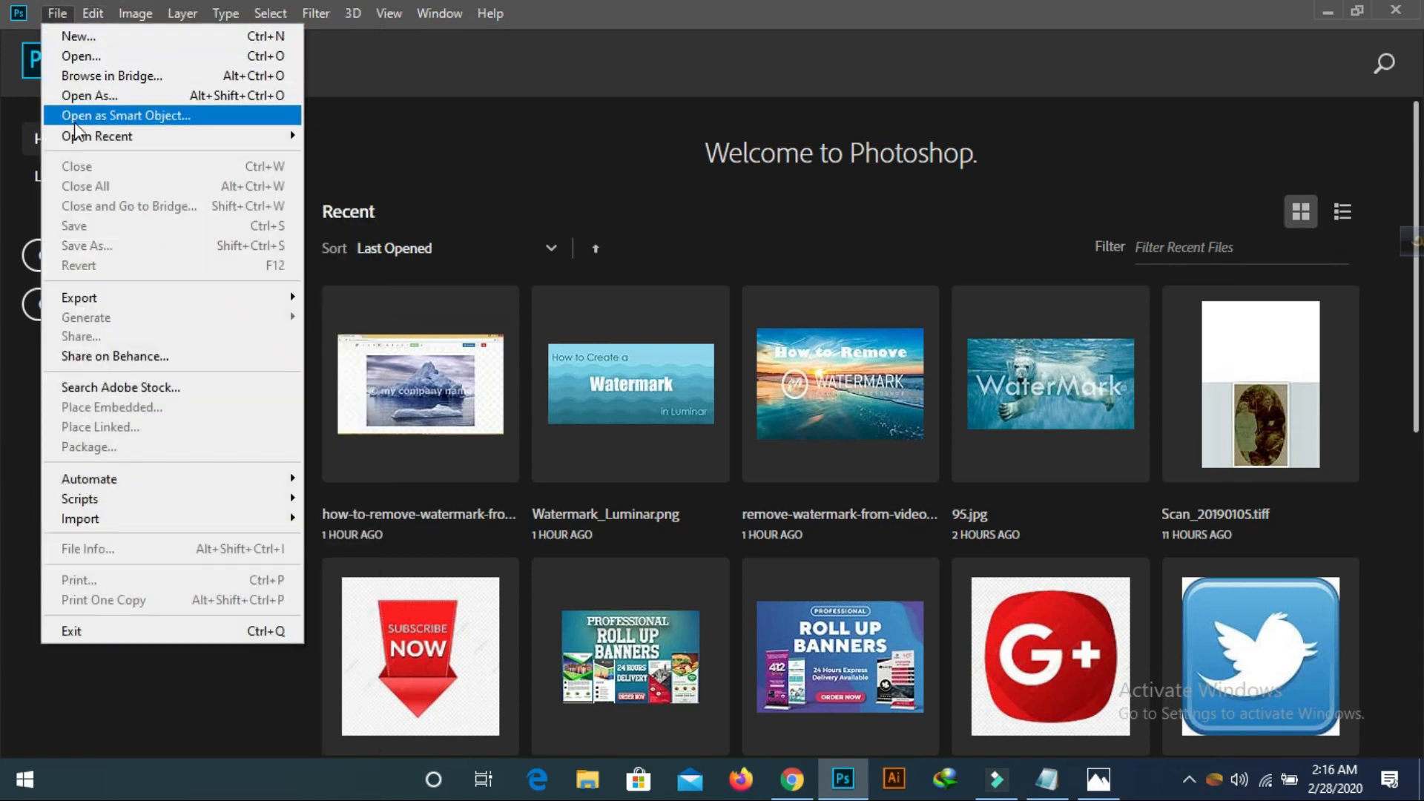
left_click(74, 58)
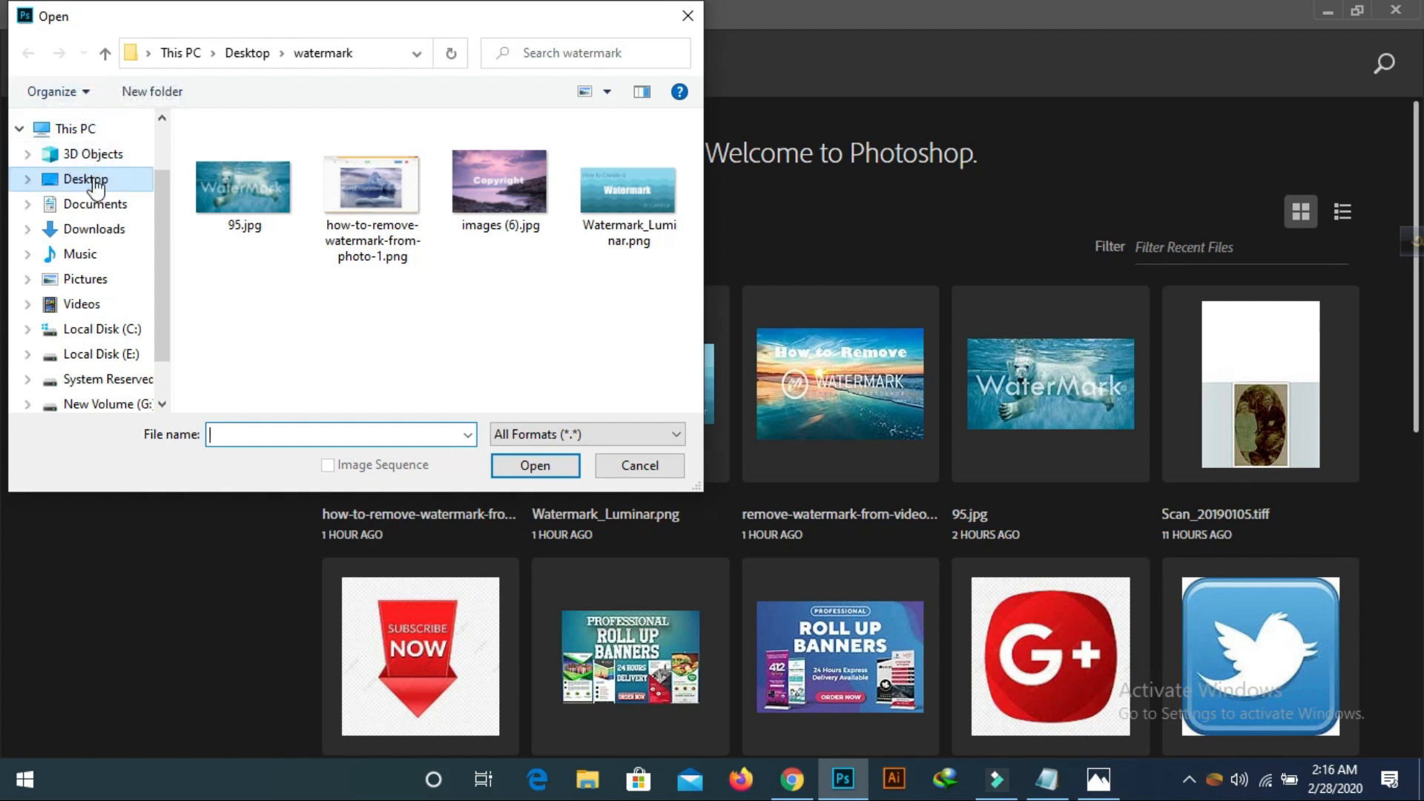
left_click(650, 207)
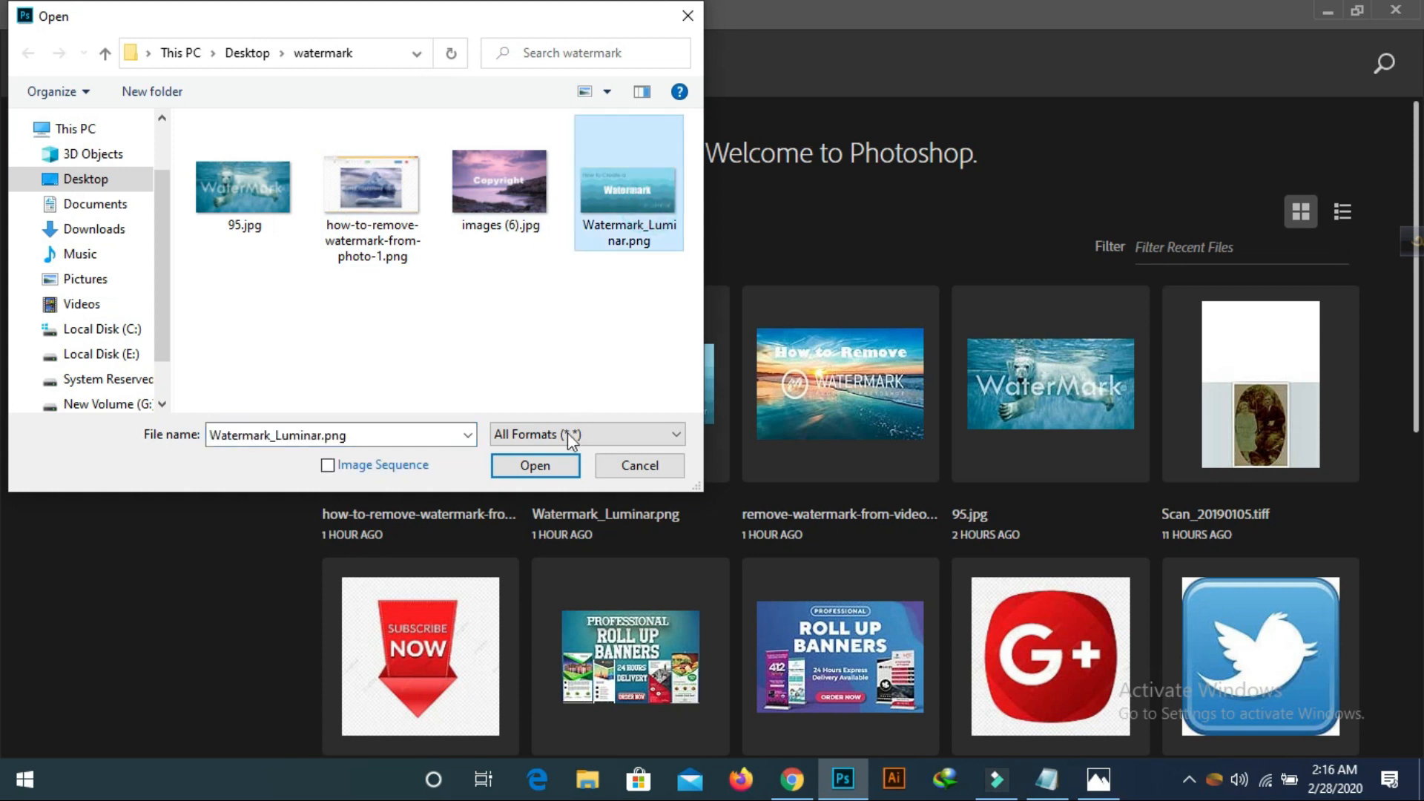
left_click(559, 463)
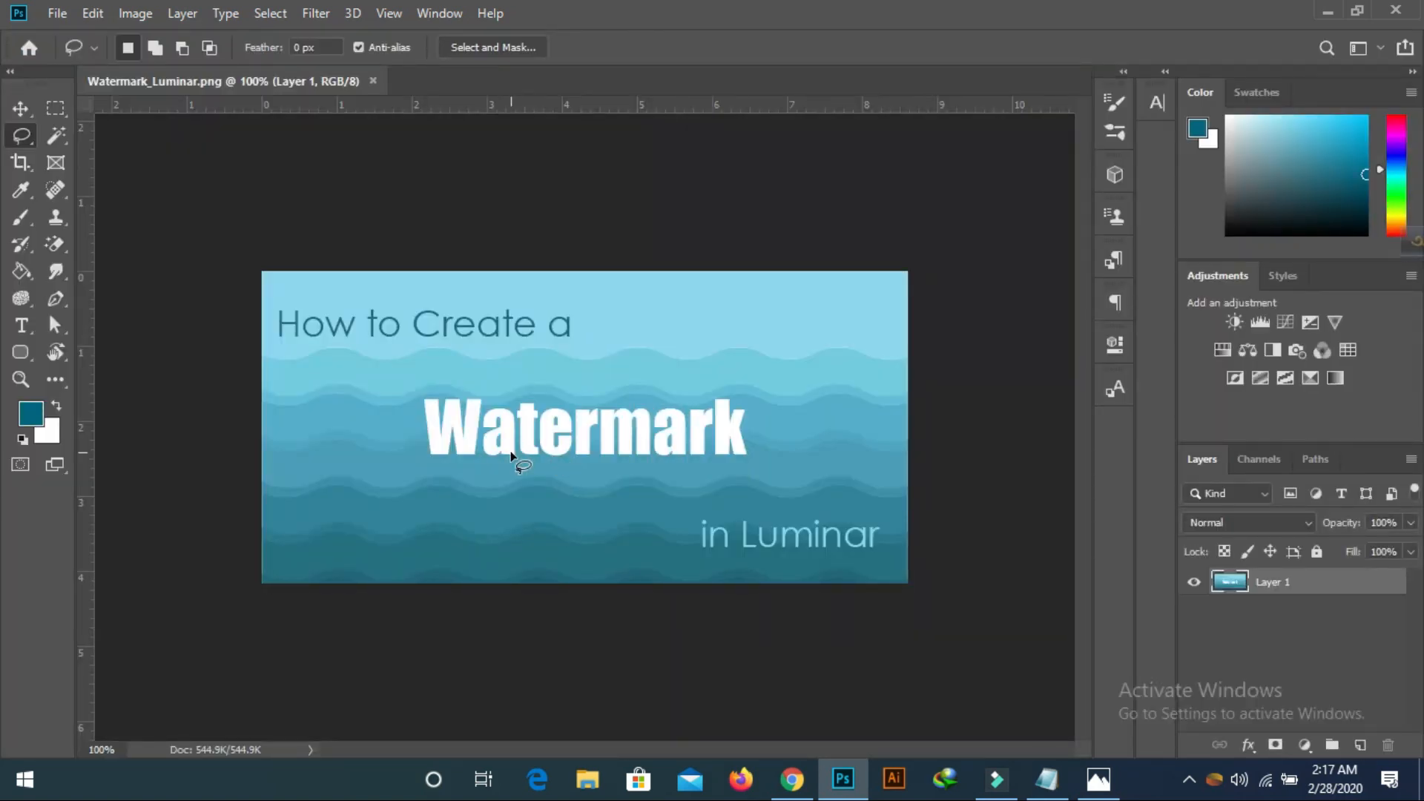
Draw a freehand selection around the white word "Watermark" in the middle of the image with the Lasso tool
right_click(24, 138)
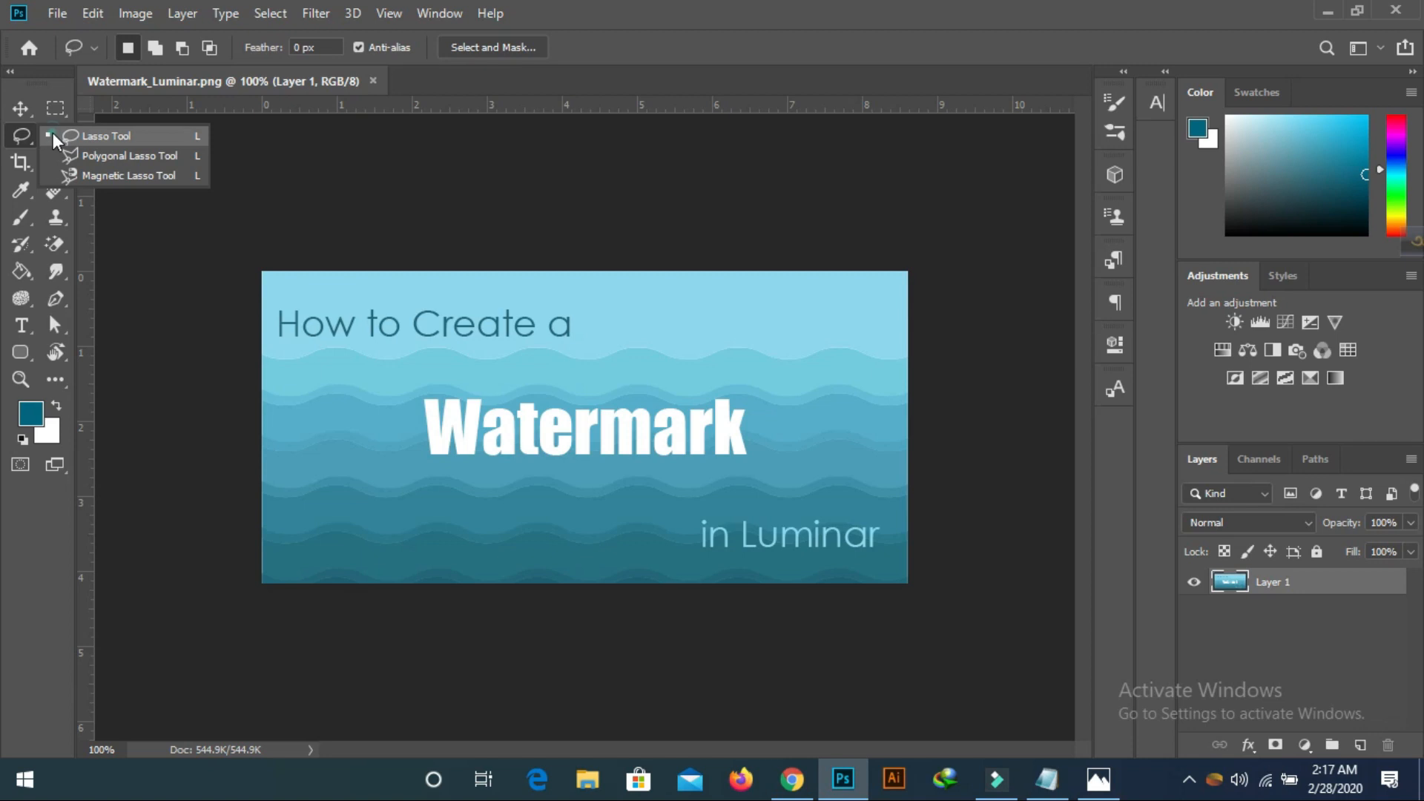
left_click(53, 135)
left_click(434, 387)
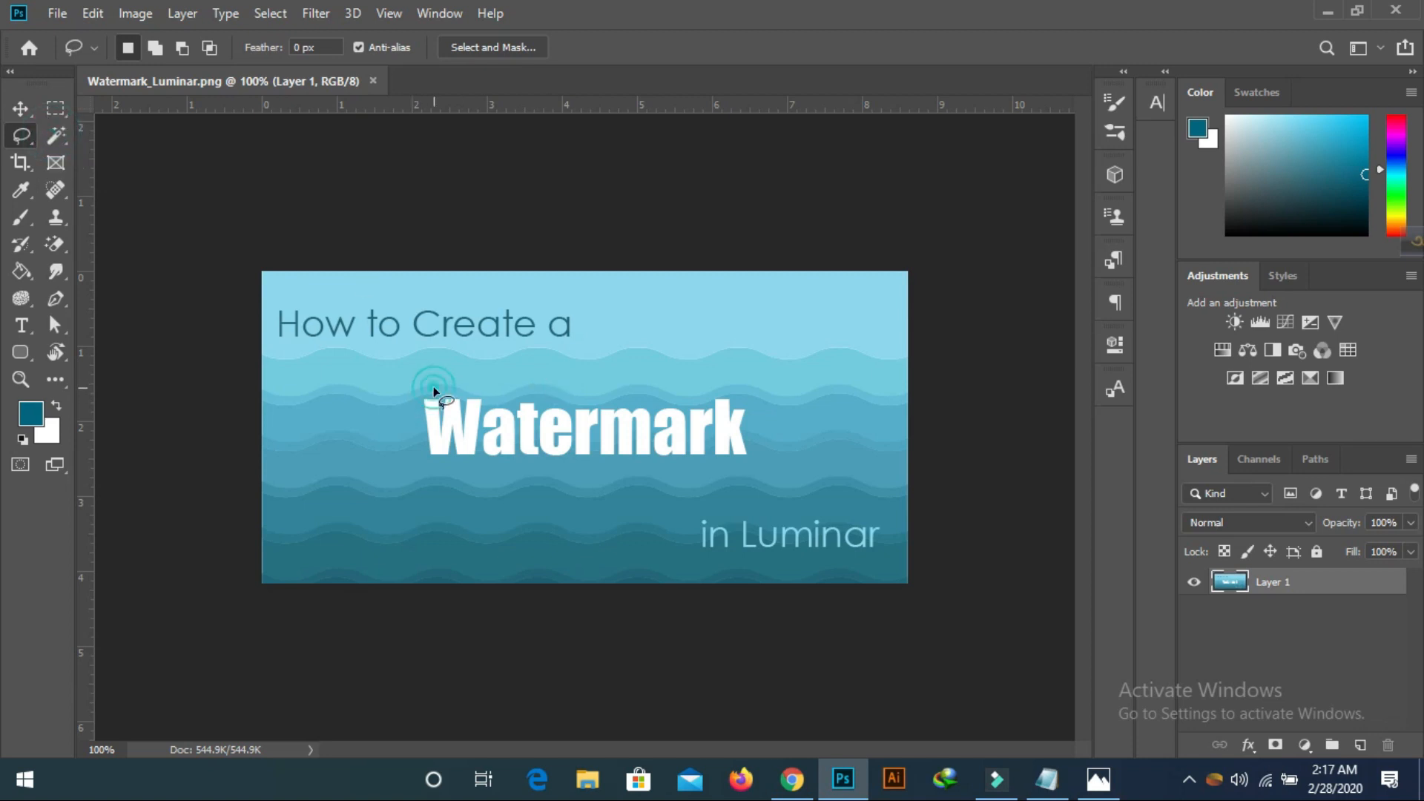
left_click_drag(412, 436, 422, 456)
mouse_move(576, 473)
left_mouse_down()
mouse_move(746, 480)
mouse_move(754, 425)
mouse_move(699, 393)
mouse_move(603, 377)
mouse_move(420, 389)
left_mouse_up()
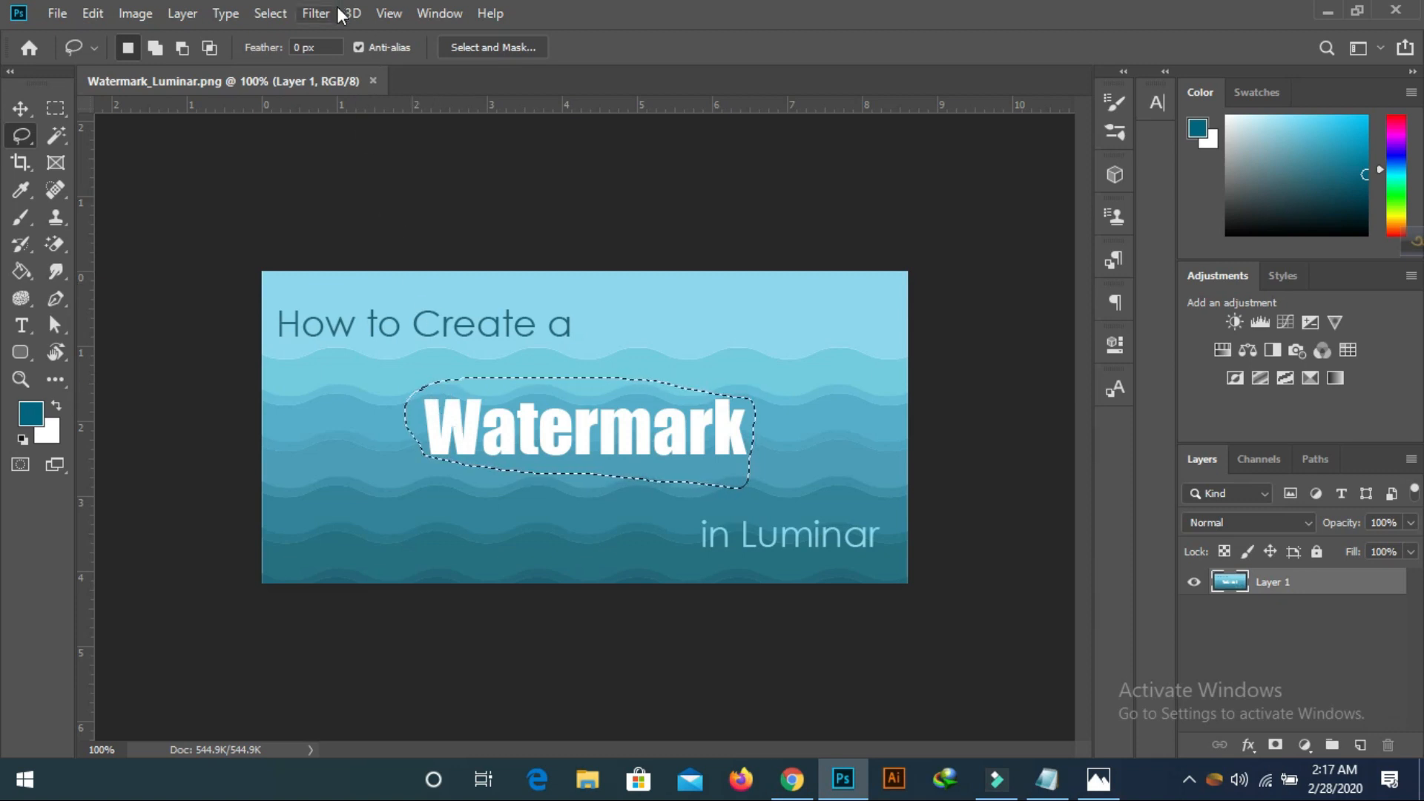
Expand the selection around "Watermark" by 3 pixels, with the effect applied at canvas bounds
left_click(280, 11)
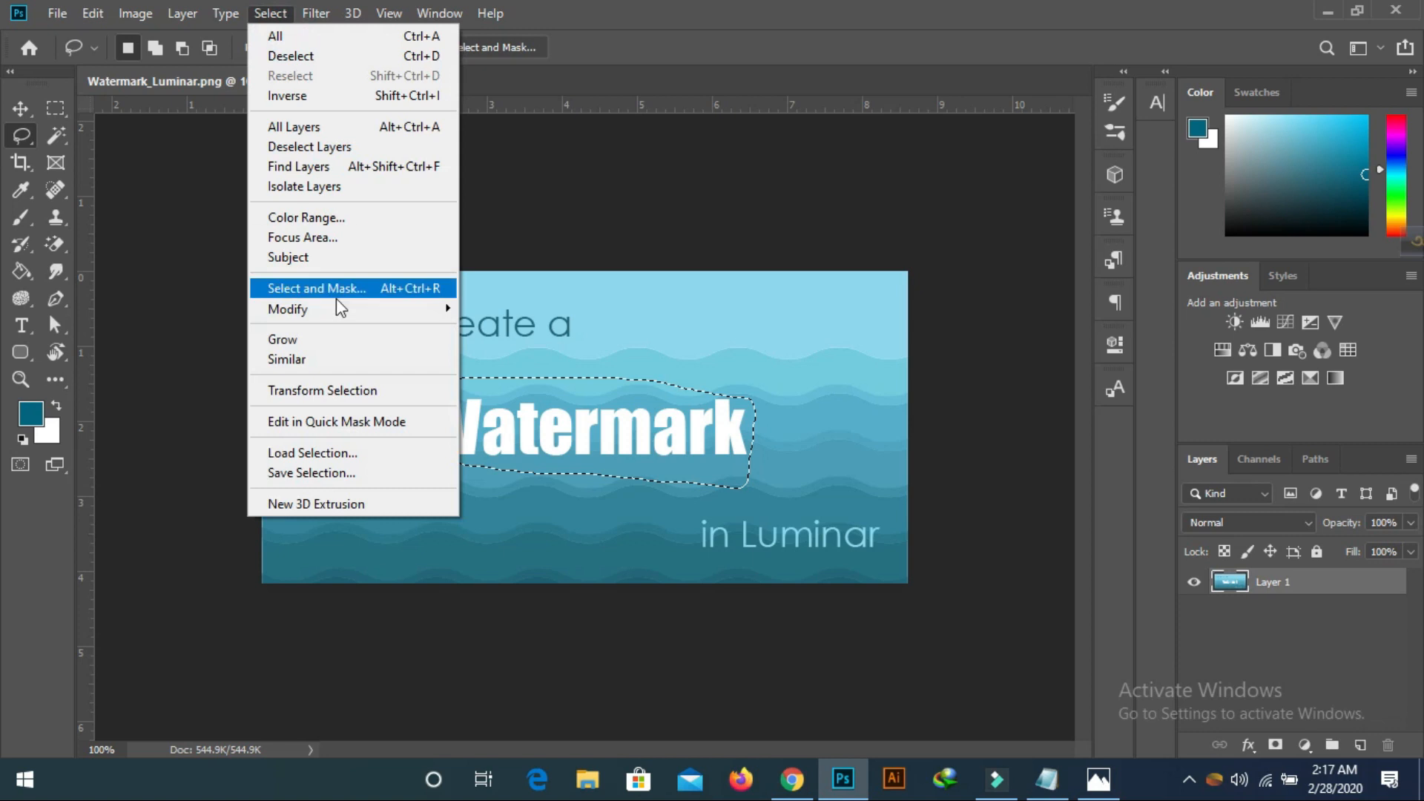
mouse_move(338, 304)
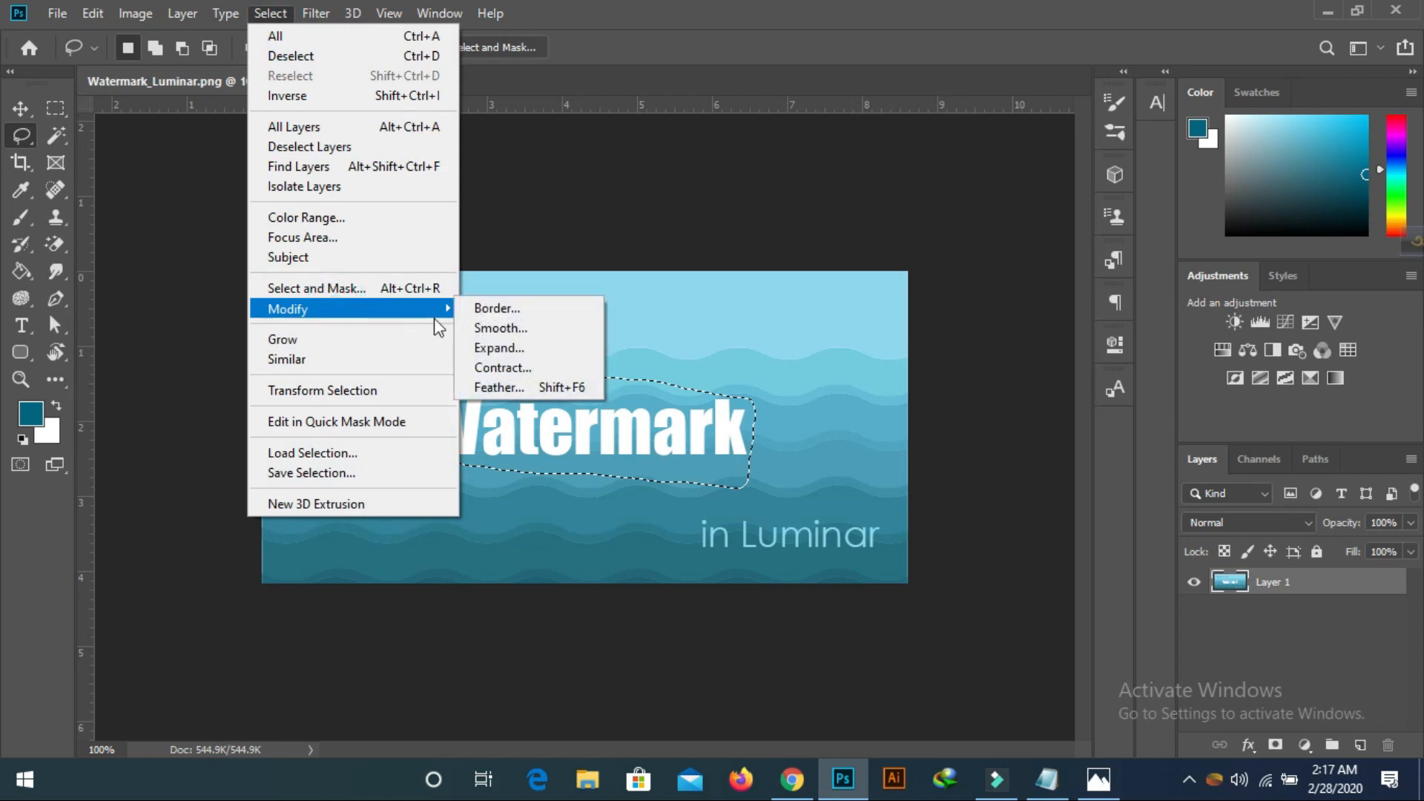
mouse_move(399, 310)
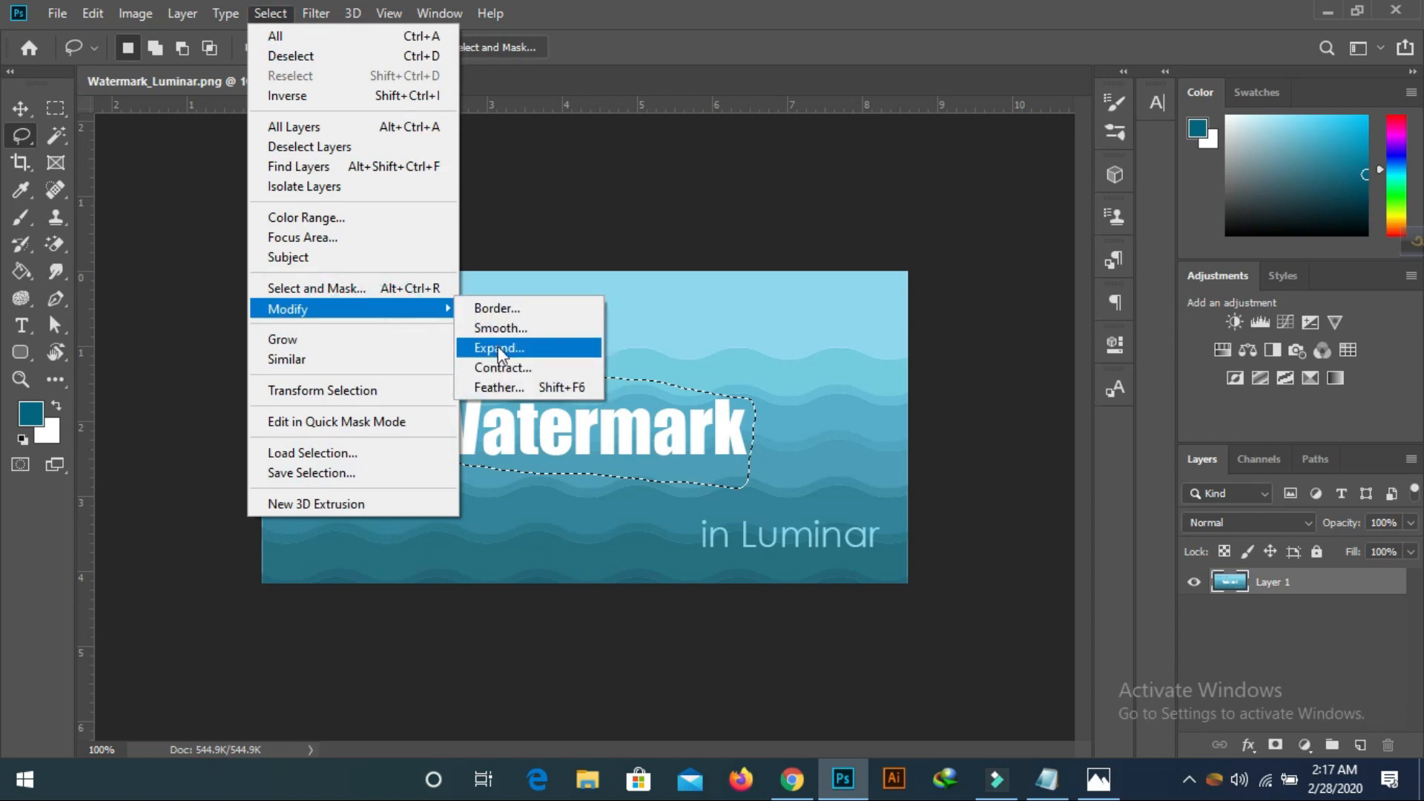
left_click(497, 346)
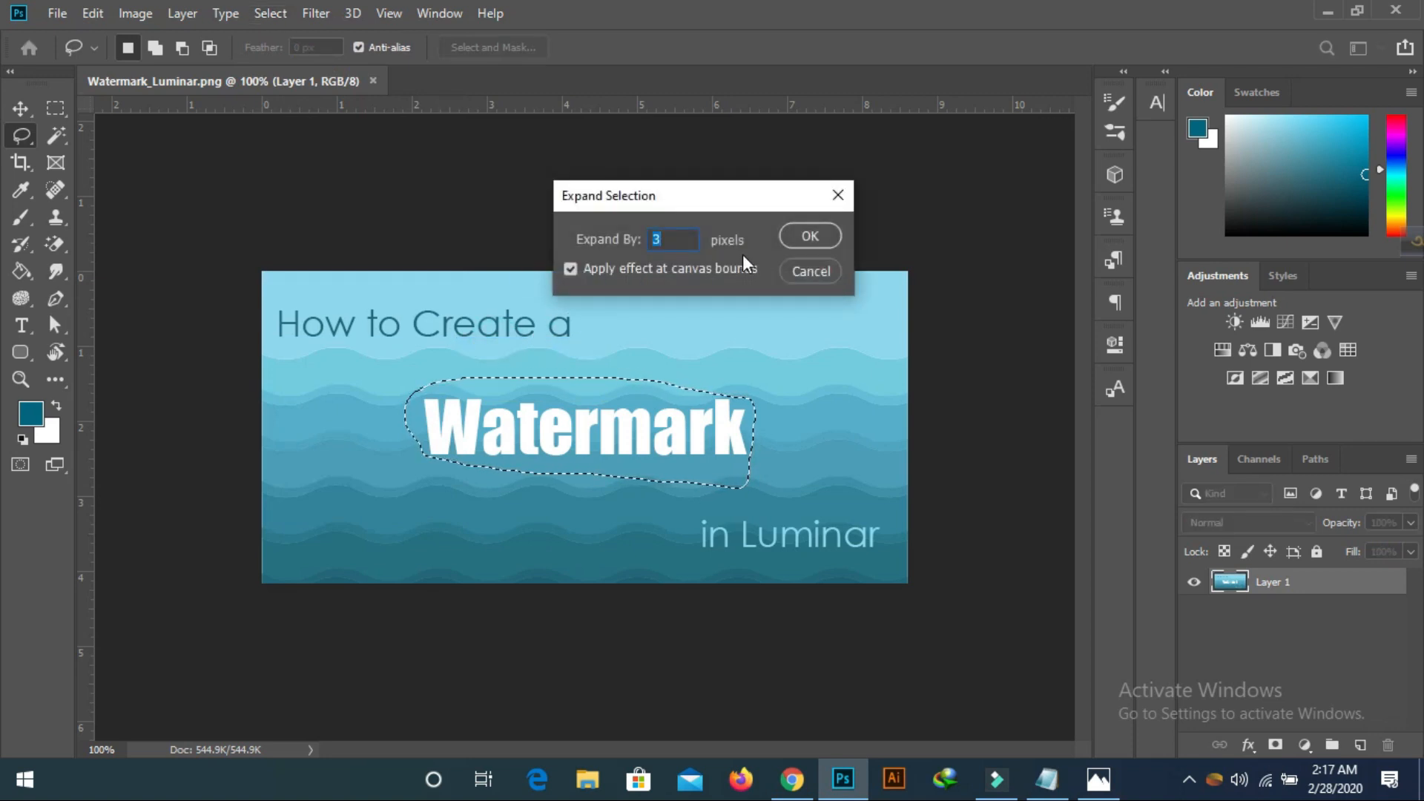
left_click(804, 231)
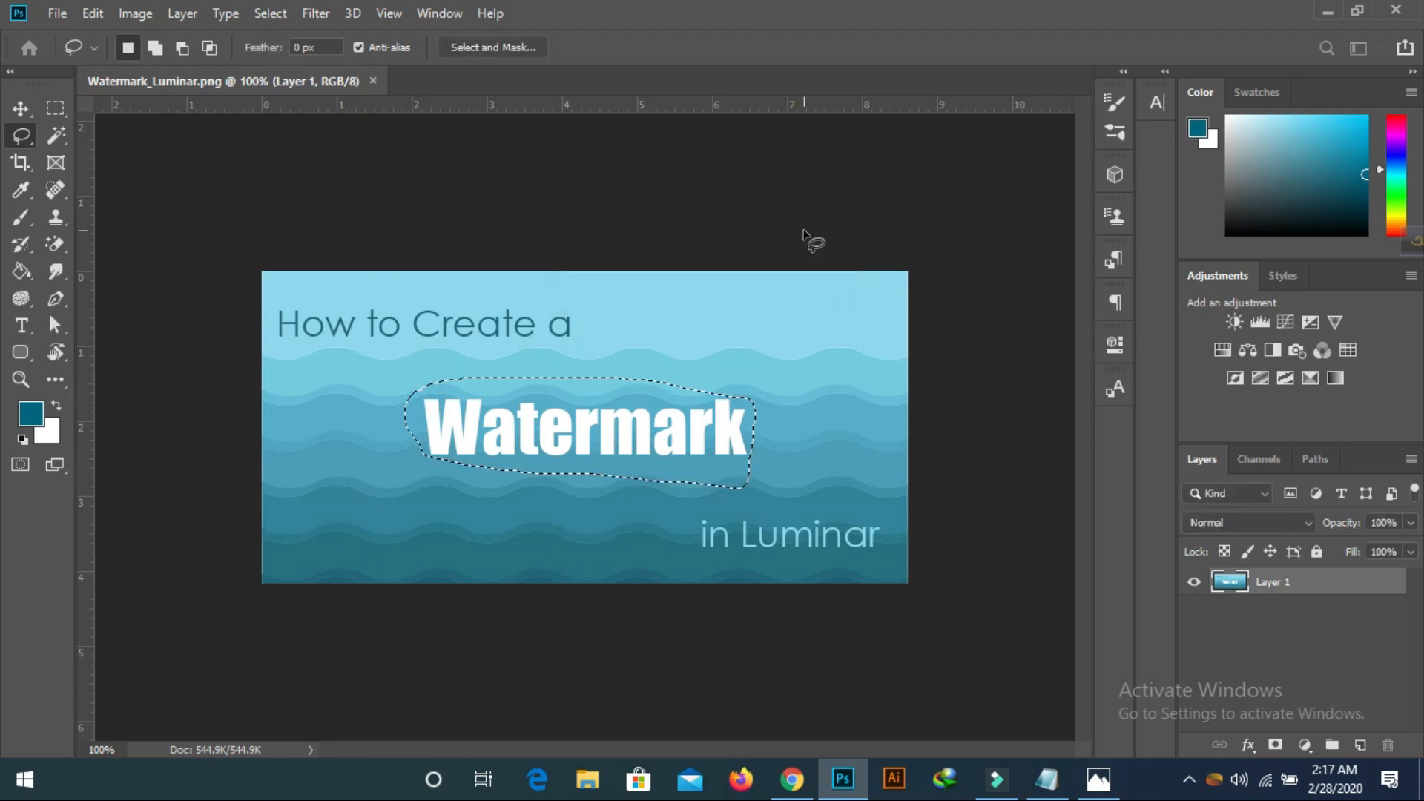
Fill the selected "Watermark" area with Content-Aware contents in Normal mode at 100% opacity, and deselect it
left_click(99, 22)
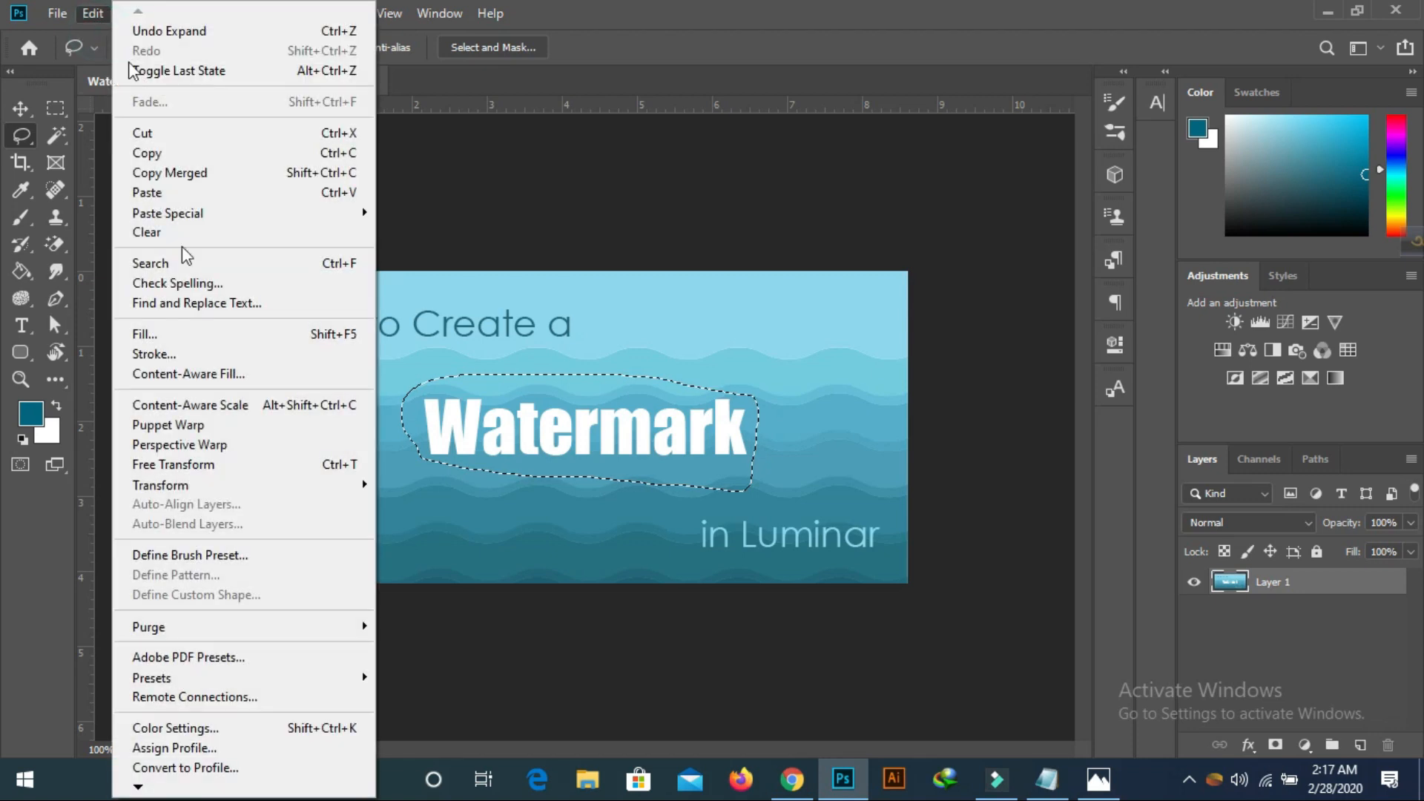
left_click(198, 340)
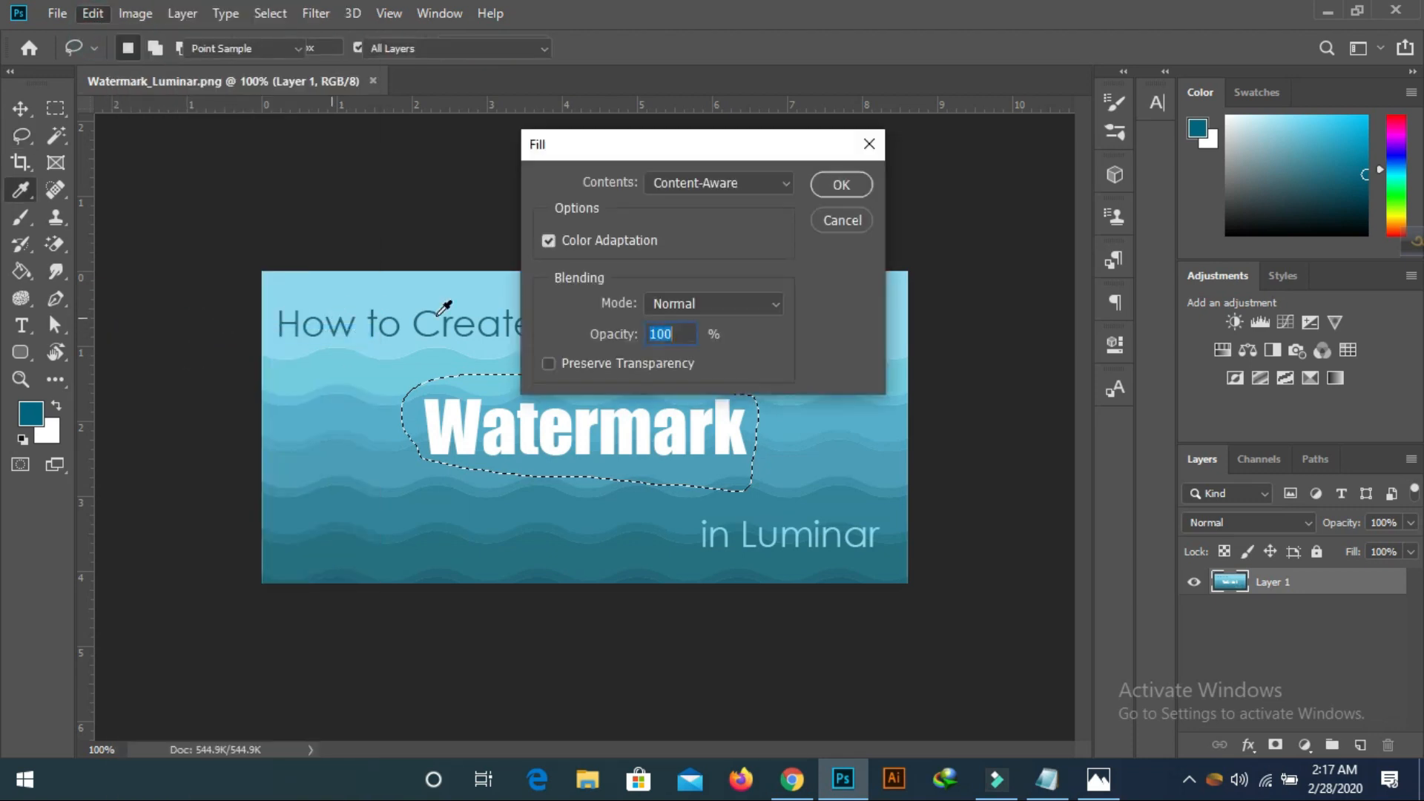
left_click(786, 184)
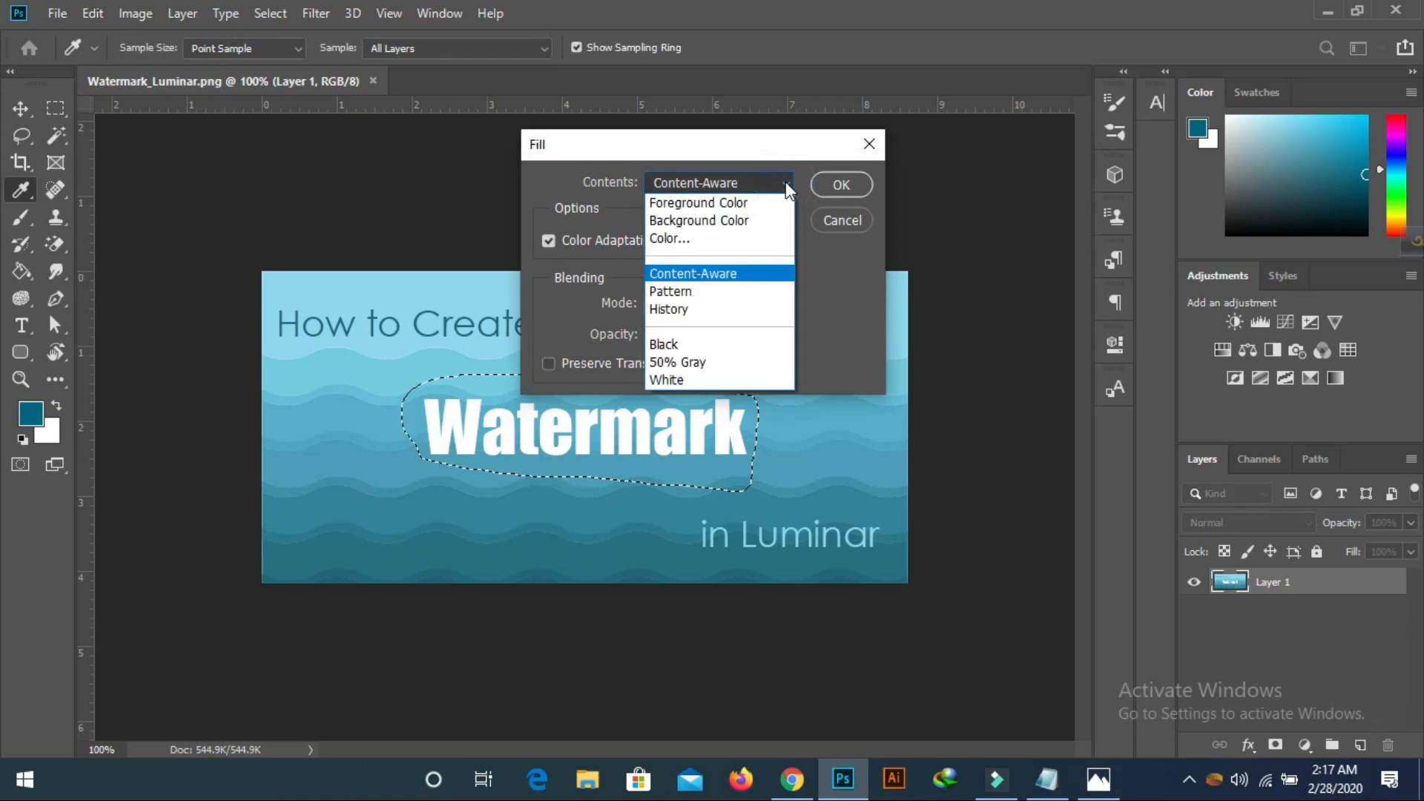
left_click(738, 274)
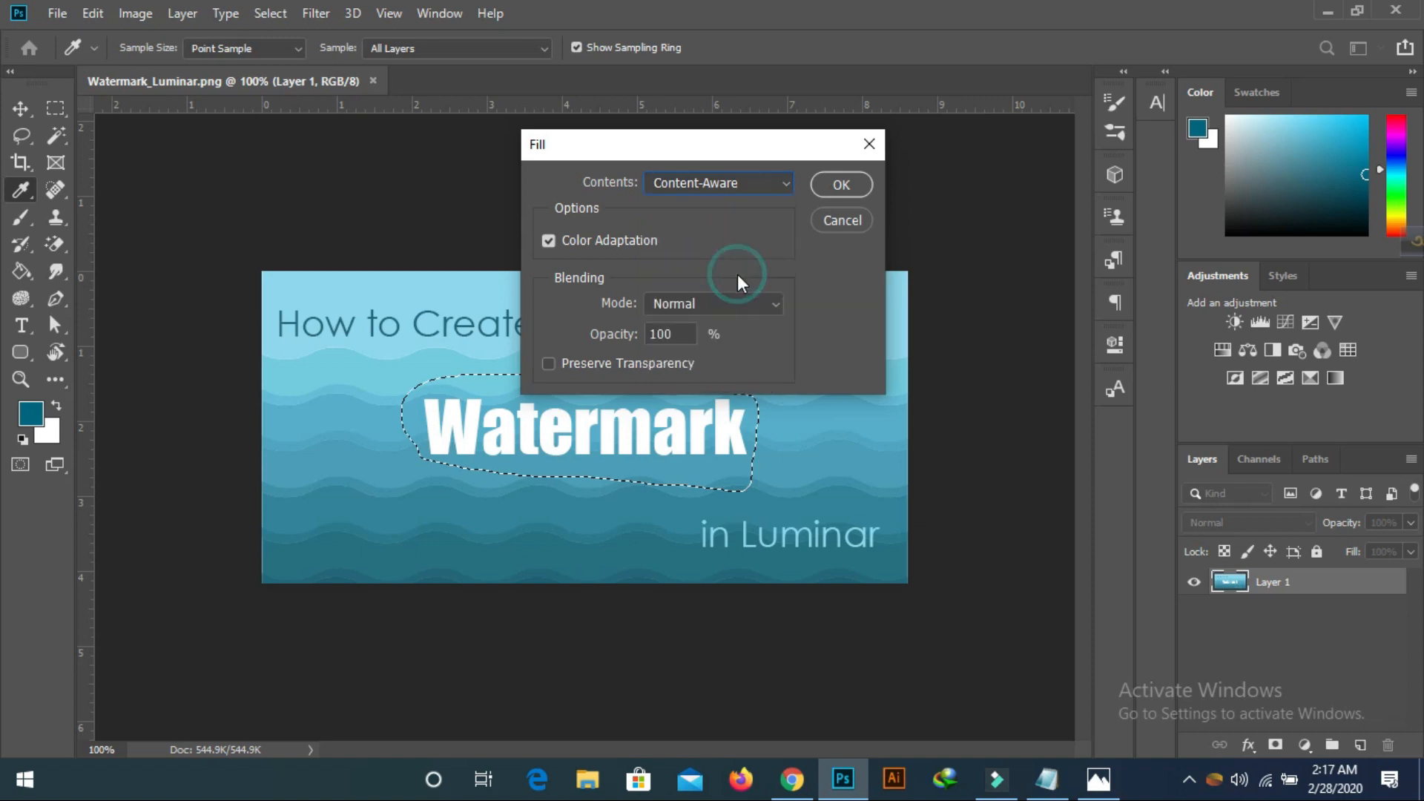
left_click(824, 175)
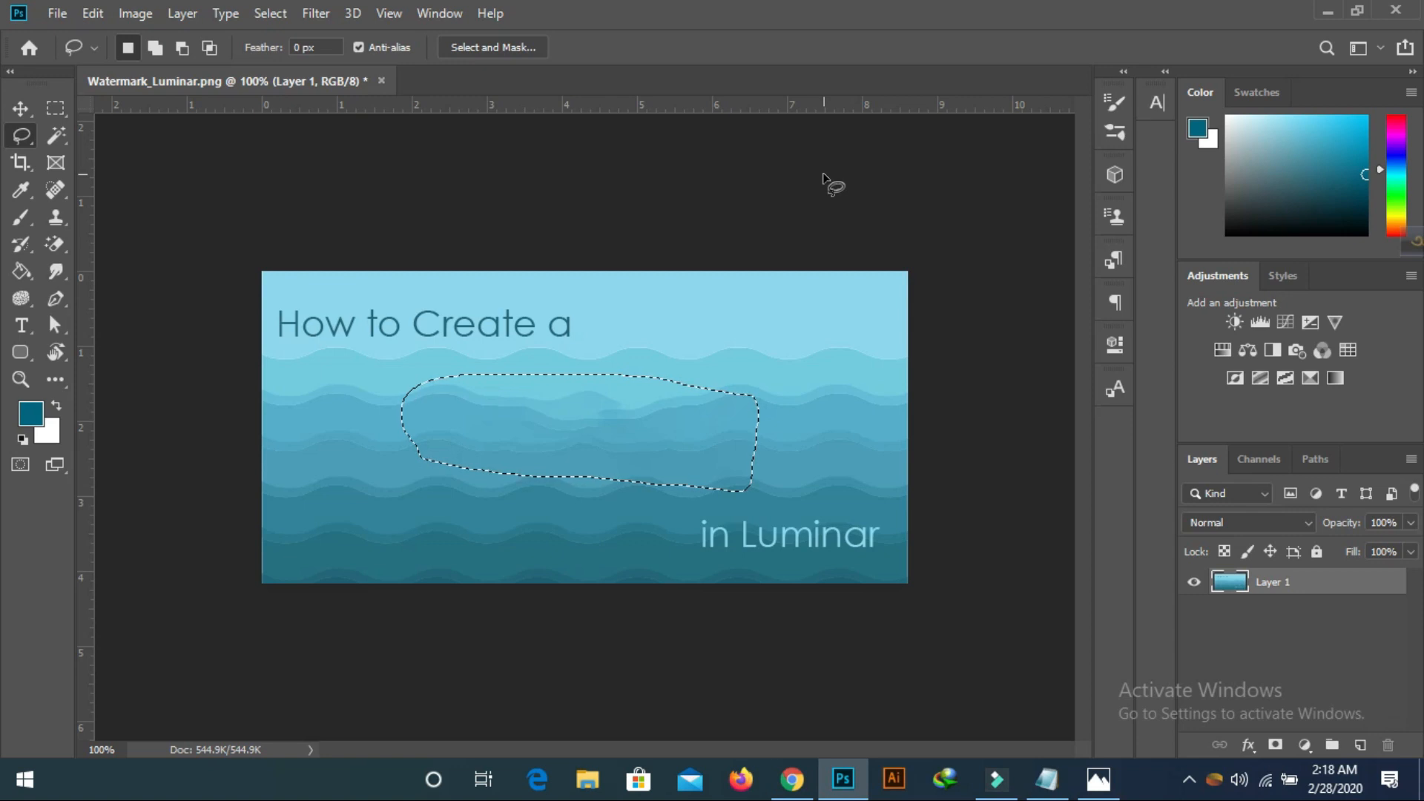
key("ctrl+d")
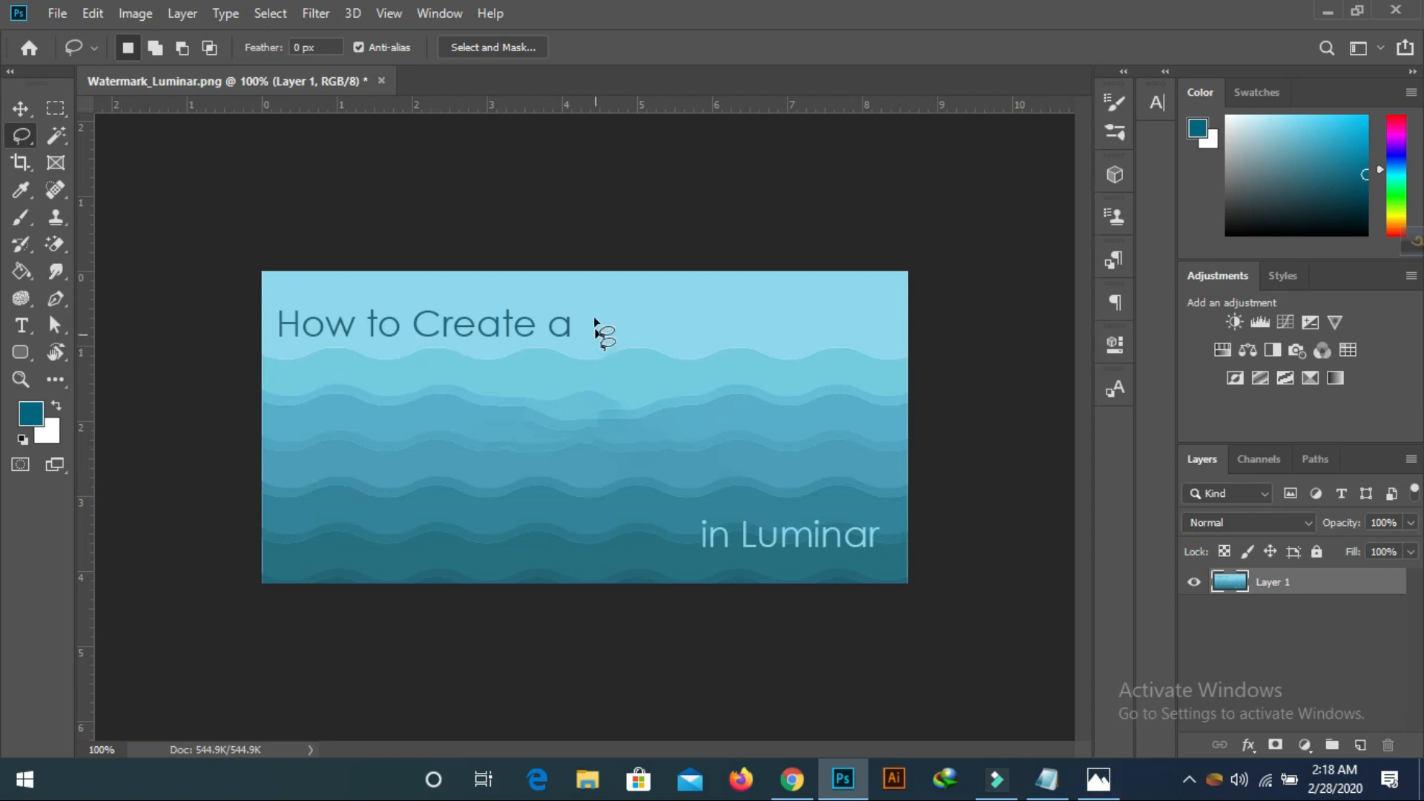
Lasso the text "How to Create a" and expand the selection by 3 pixels
mouse_move(560, 303)
left_mouse_down()
mouse_move(583, 336)
mouse_move(557, 345)
left_mouse_up()
left_click_drag(419, 347, 277, 340)
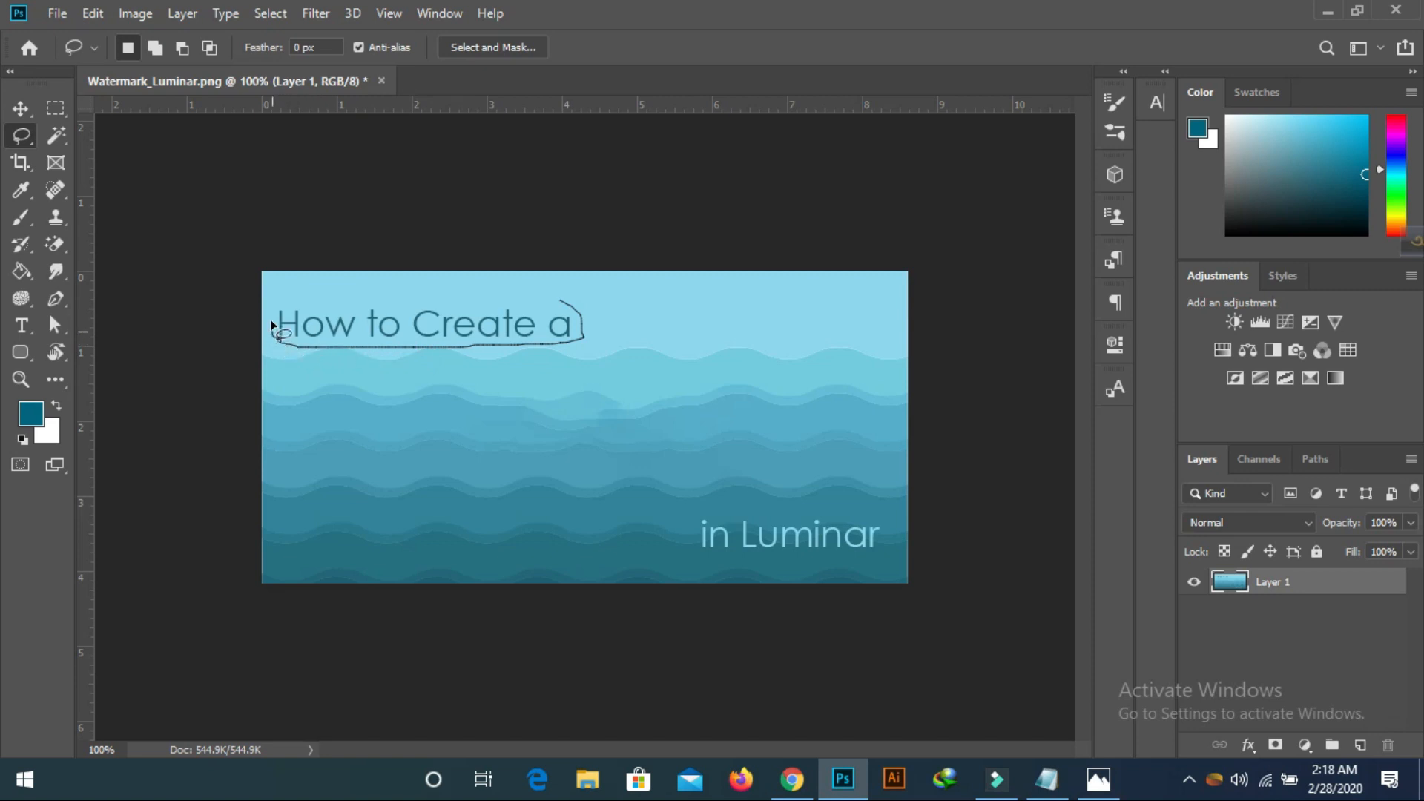
left_click_drag(454, 303, 572, 297)
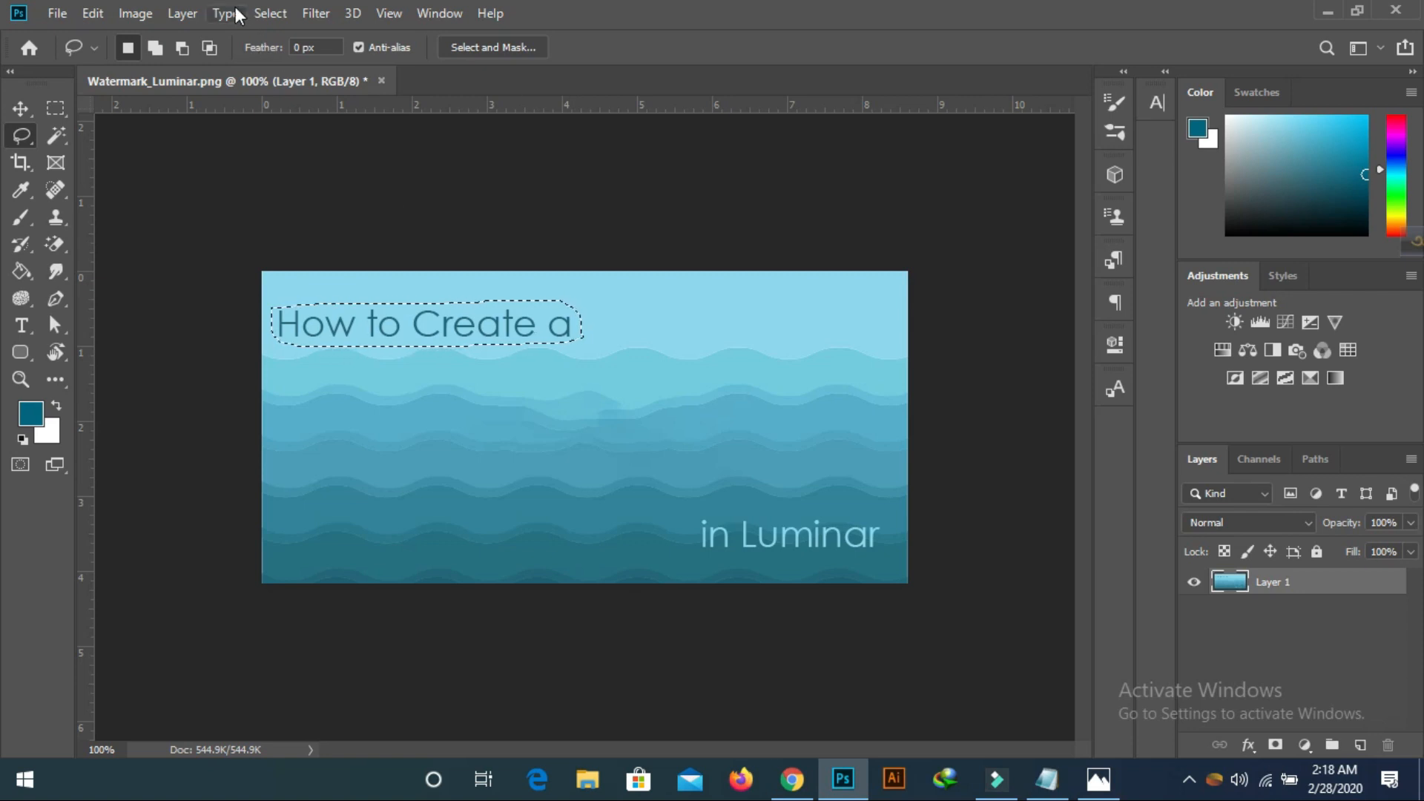
left_click(270, 13)
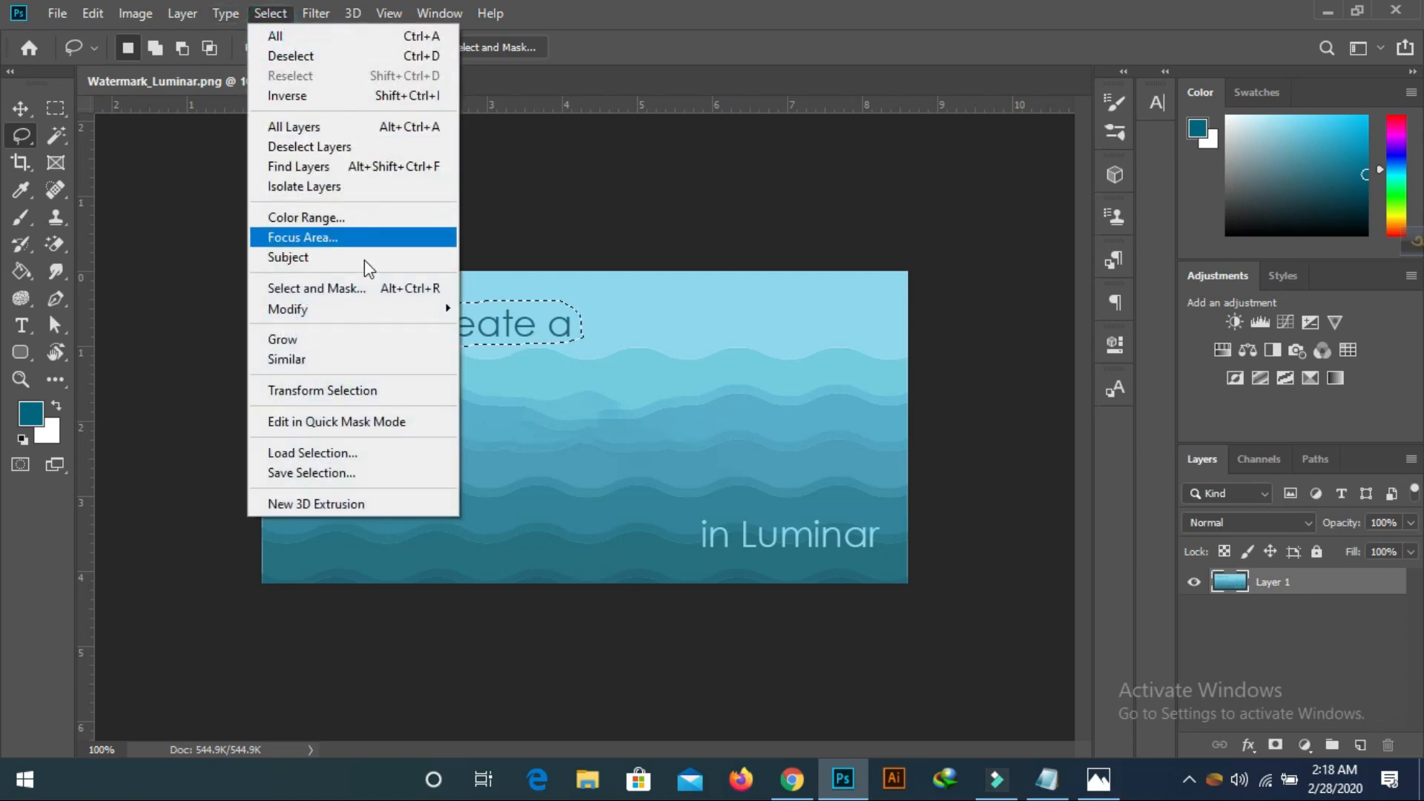
mouse_move(407, 309)
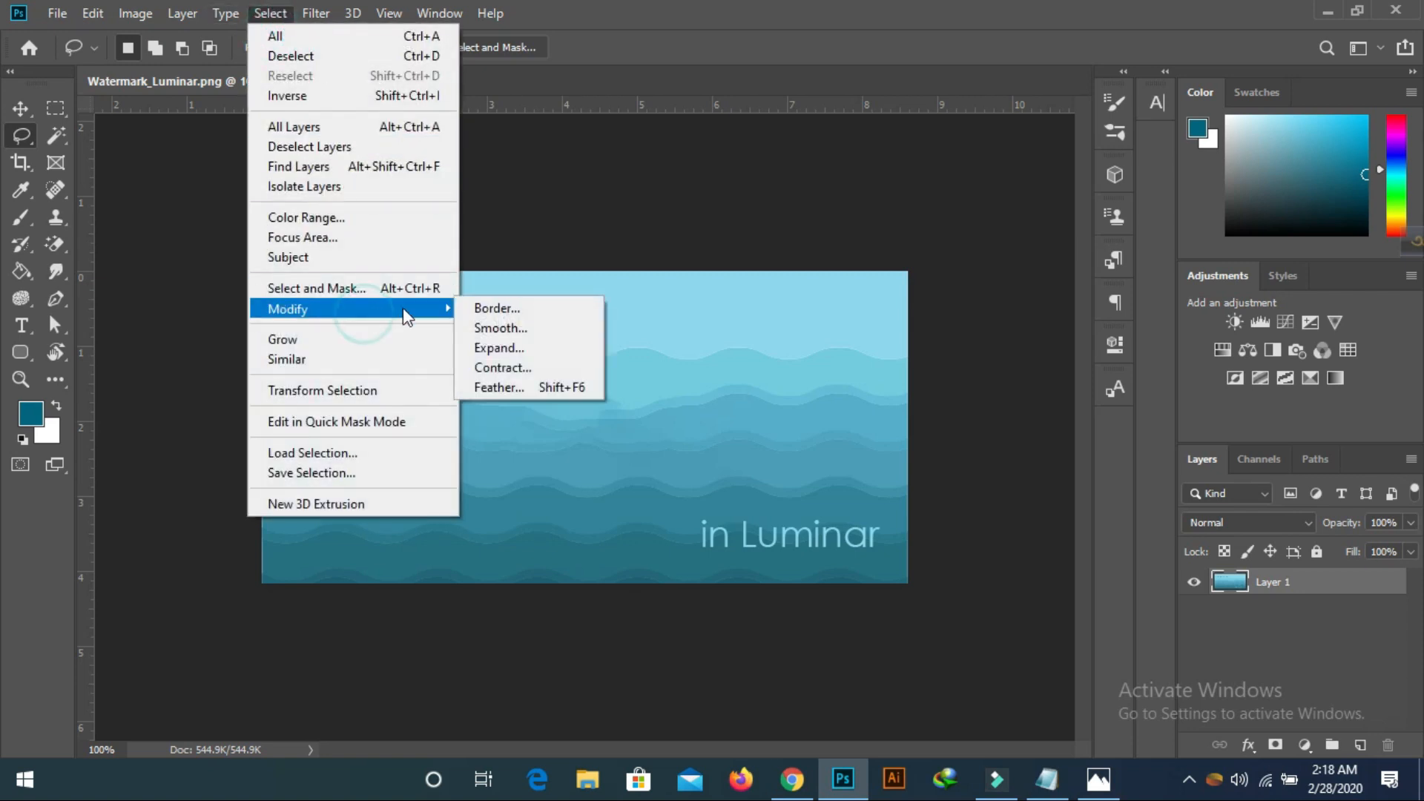
left_click(497, 349)
left_click(810, 236)
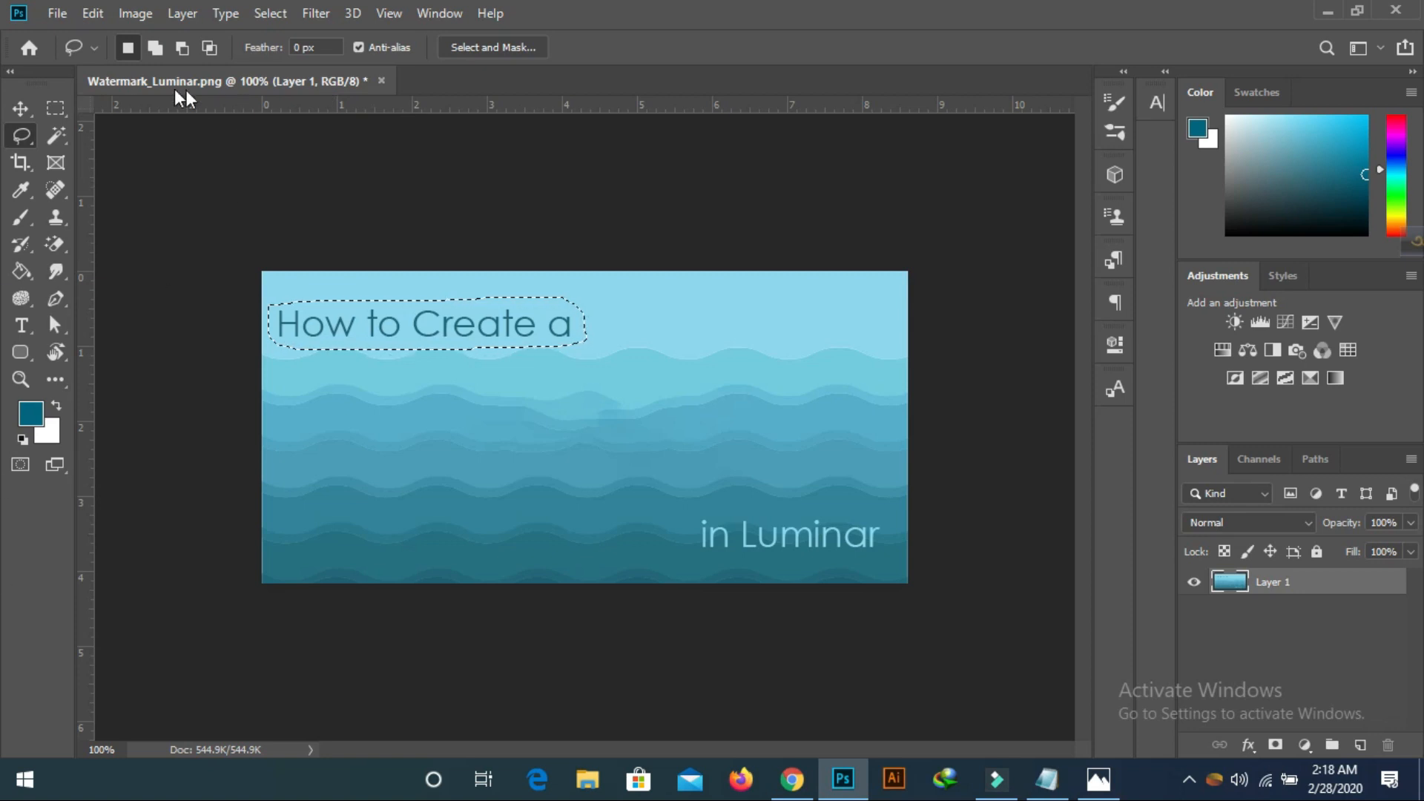
Remove the selected text "How to Create a" with a Content-Aware fill and clear the selection
left_click(91, 12)
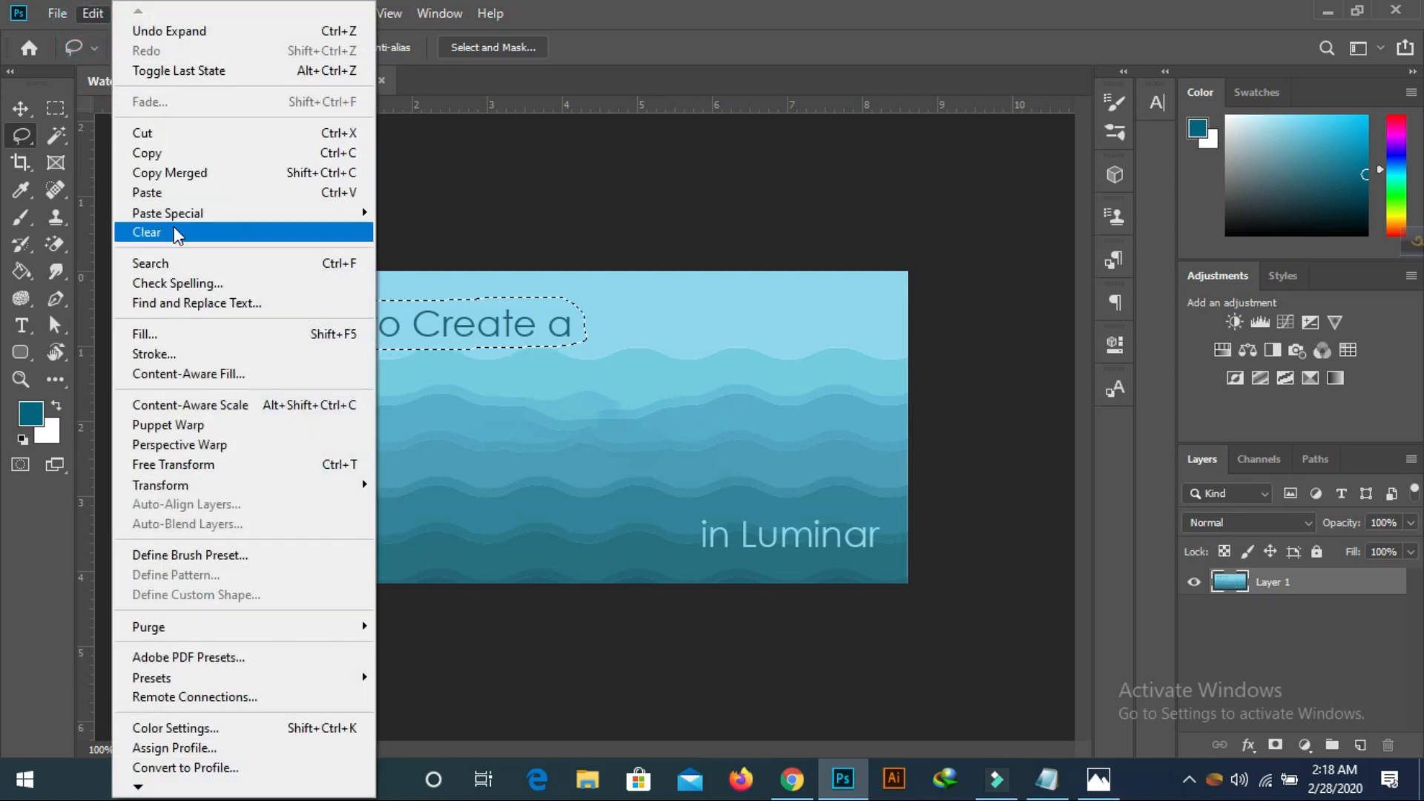
left_click(173, 330)
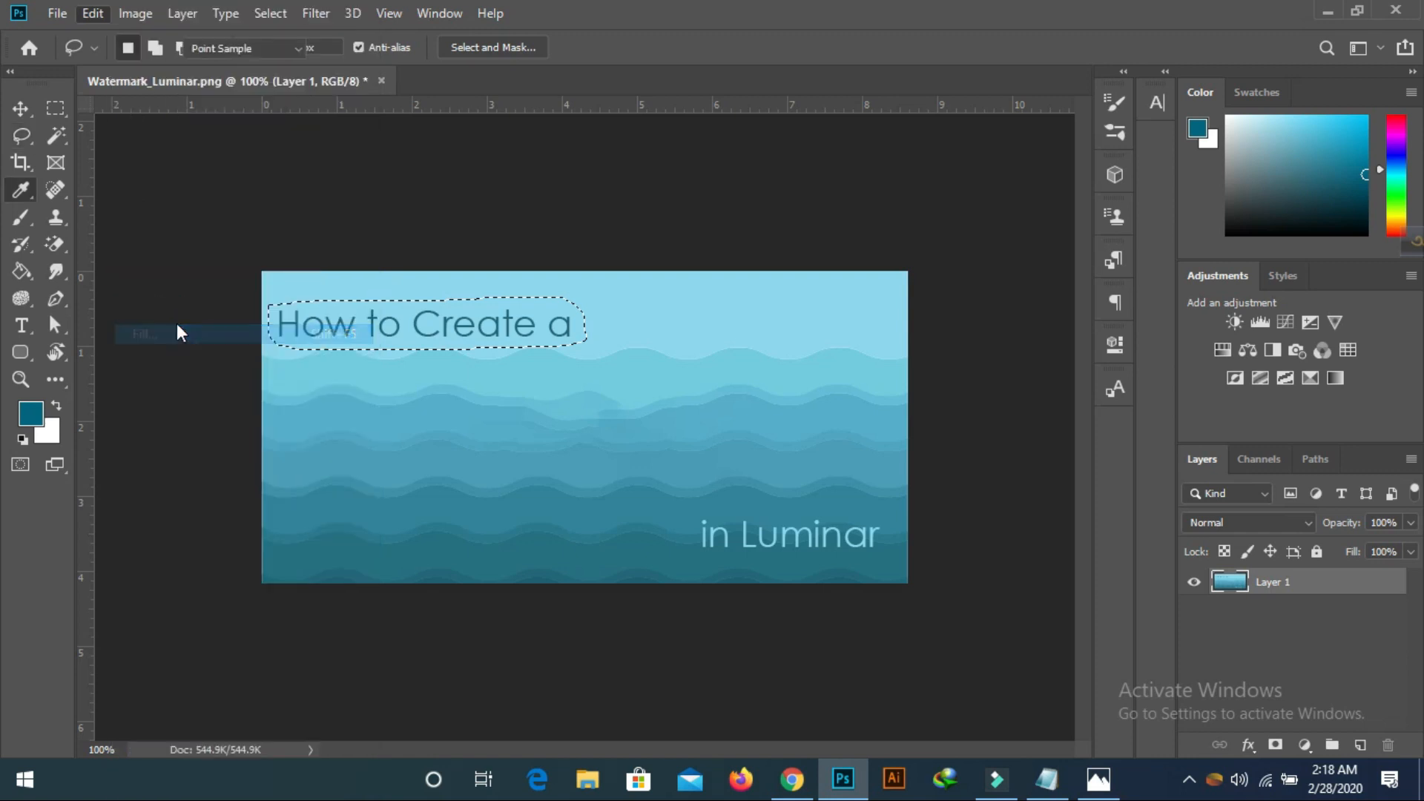
left_click(812, 188)
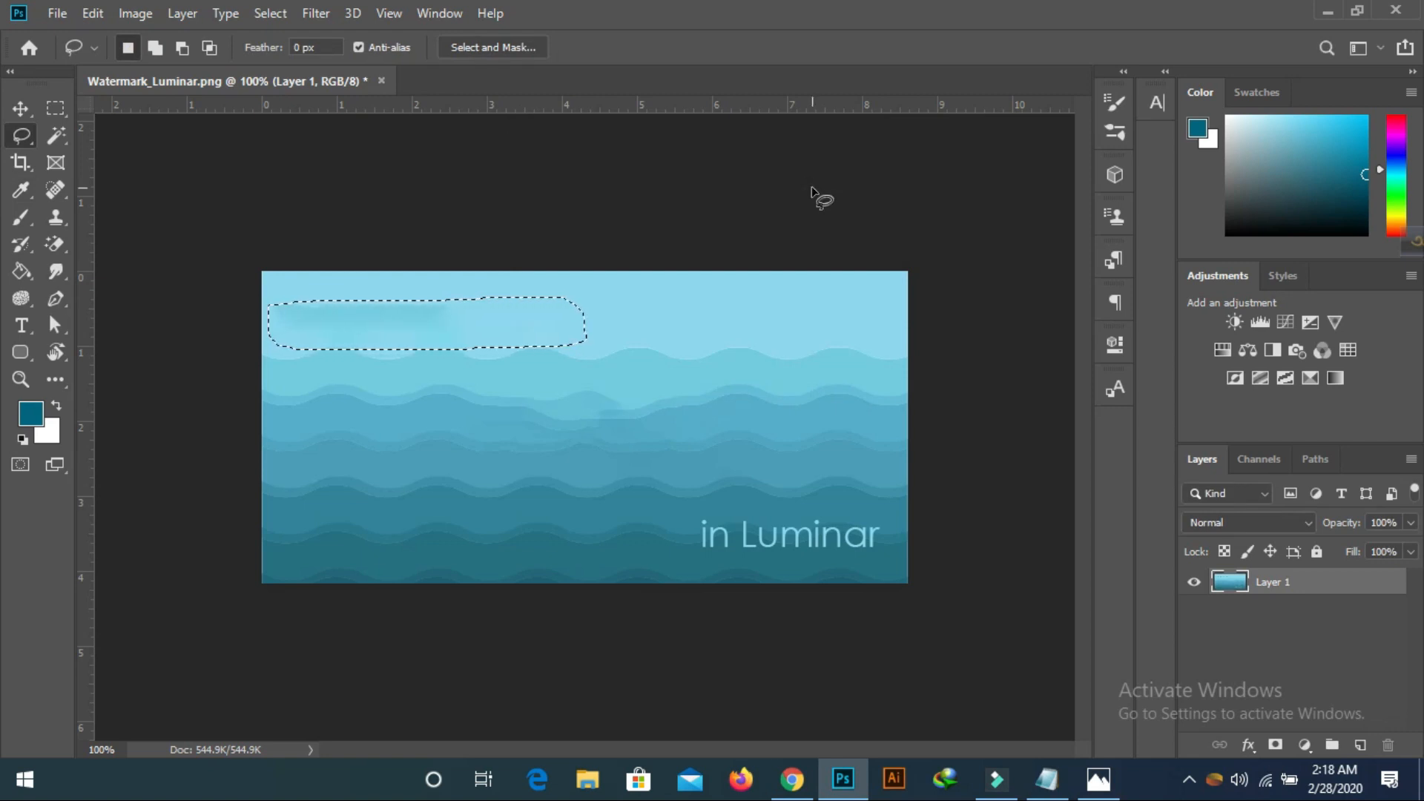
key("ctrl+d")
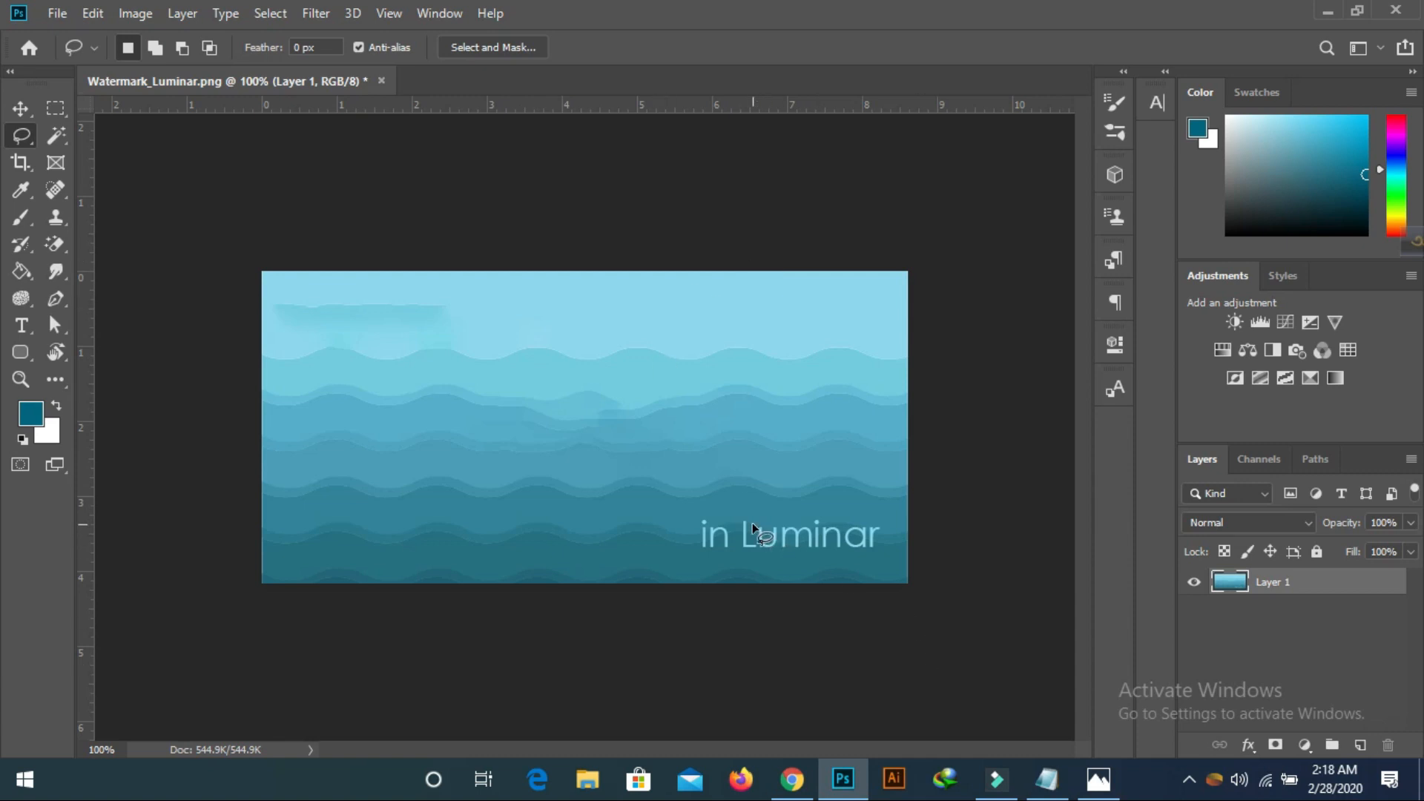
Lasso the text "in Luminar" in the image's lower right corner and expand the selection by 3 pixels
left_click_drag(727, 508, 706, 508)
mouse_move(887, 546)
left_mouse_down()
mouse_move(870, 499)
mouse_move(799, 492)
left_mouse_up()
left_click_drag(720, 523, 675, 499)
left_click(300, 16)
mouse_move(270, 13)
mouse_move(285, 300)
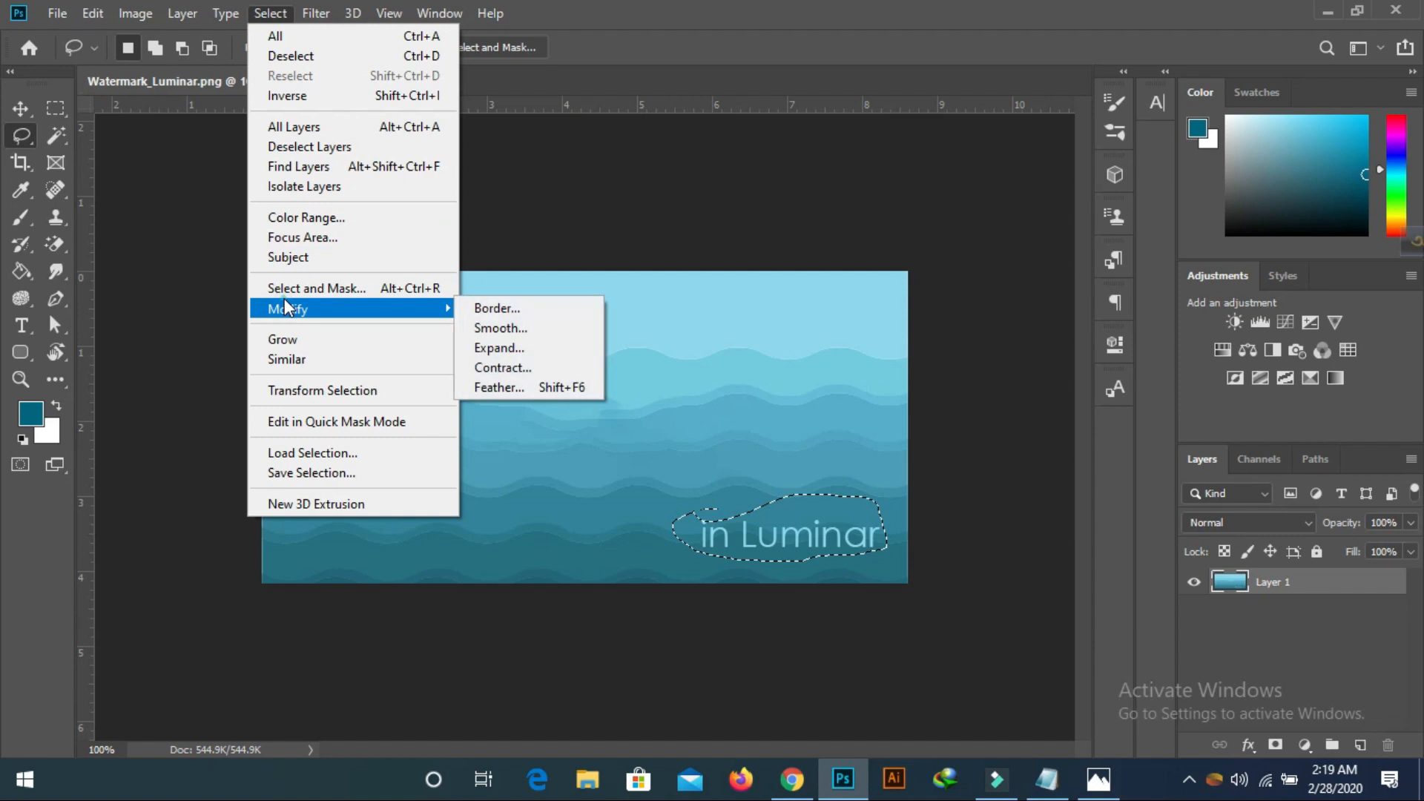
left_click(513, 344)
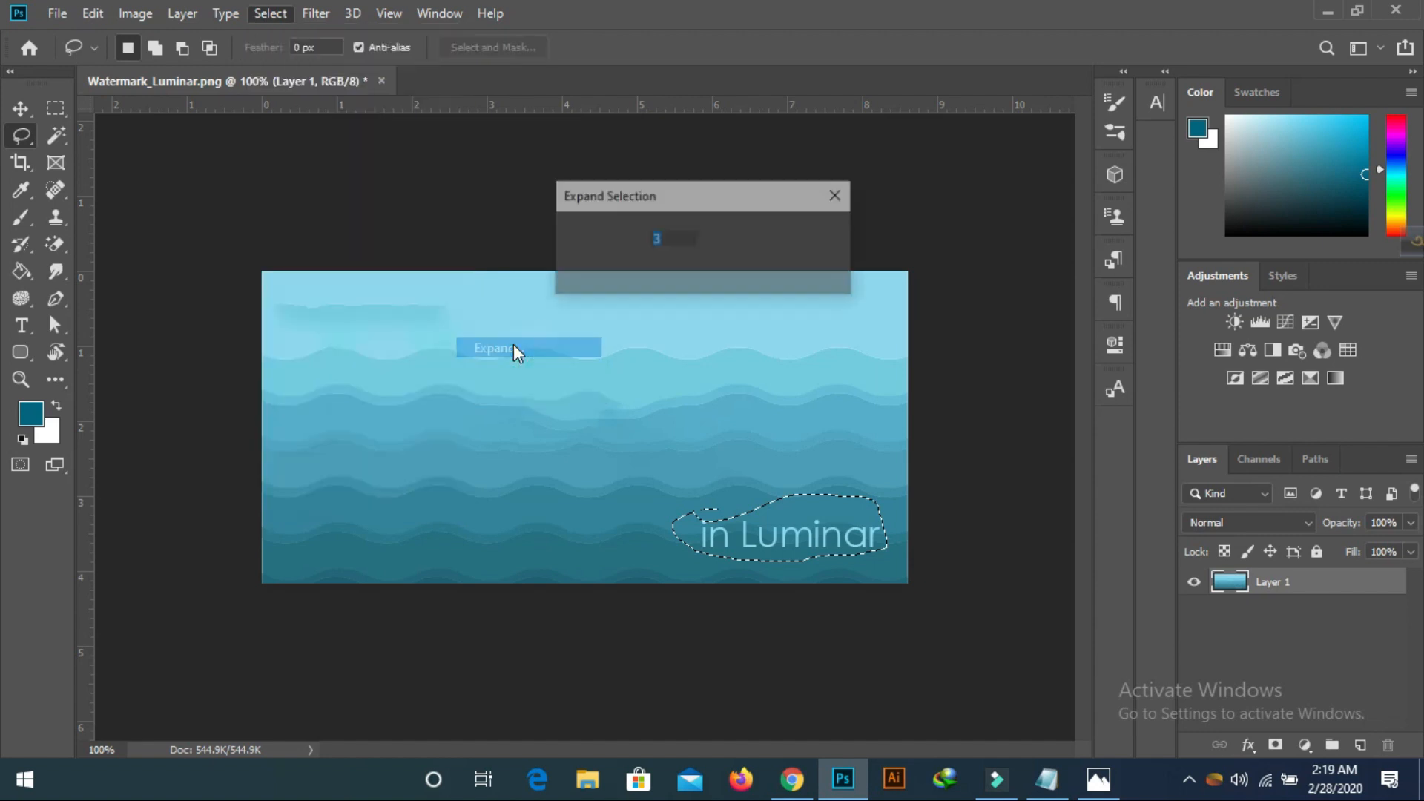
left_click(810, 236)
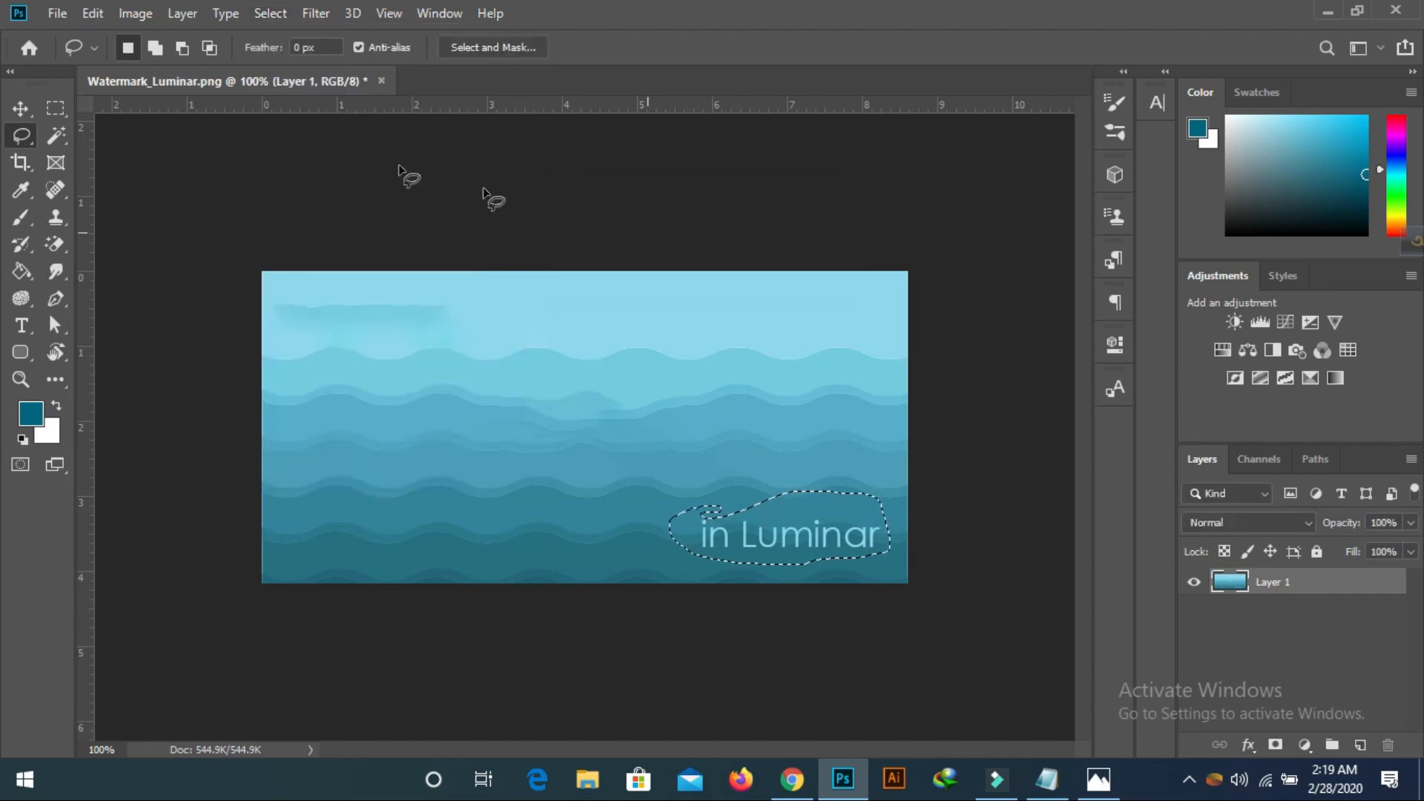
Replace the selected text "in Luminar" using a Content-Aware fill at 100% opacity, and deselect the area
left_click(91, 13)
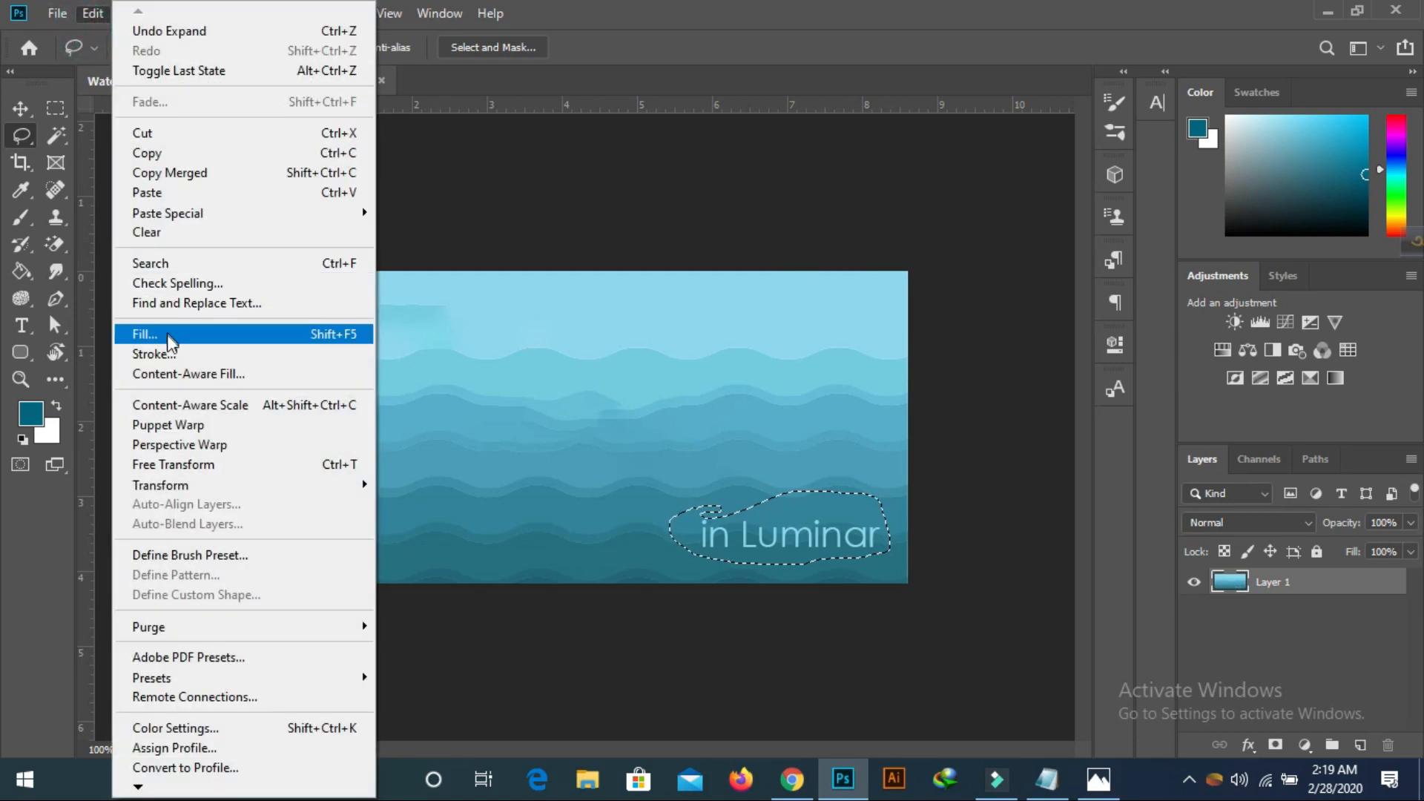
left_click(169, 335)
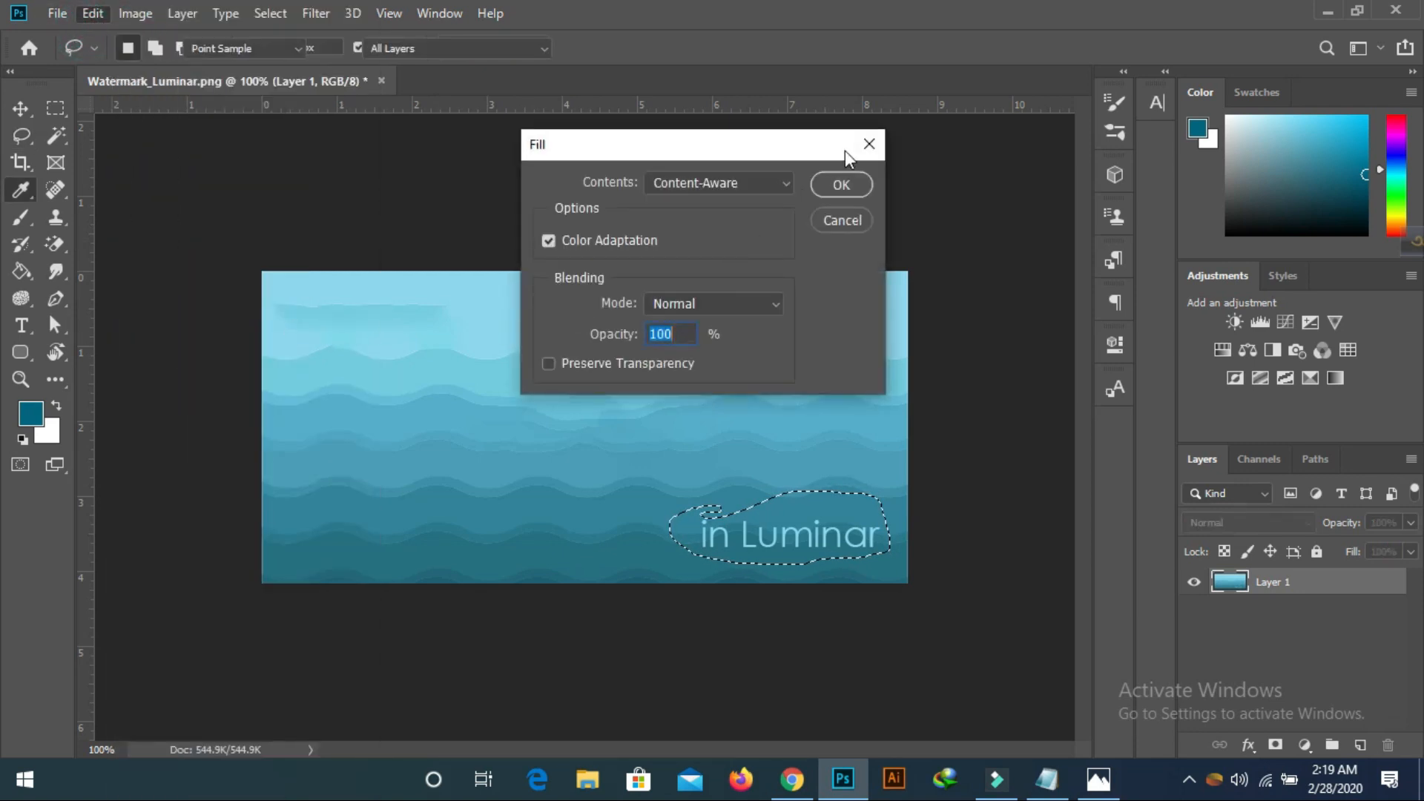
left_click(837, 177)
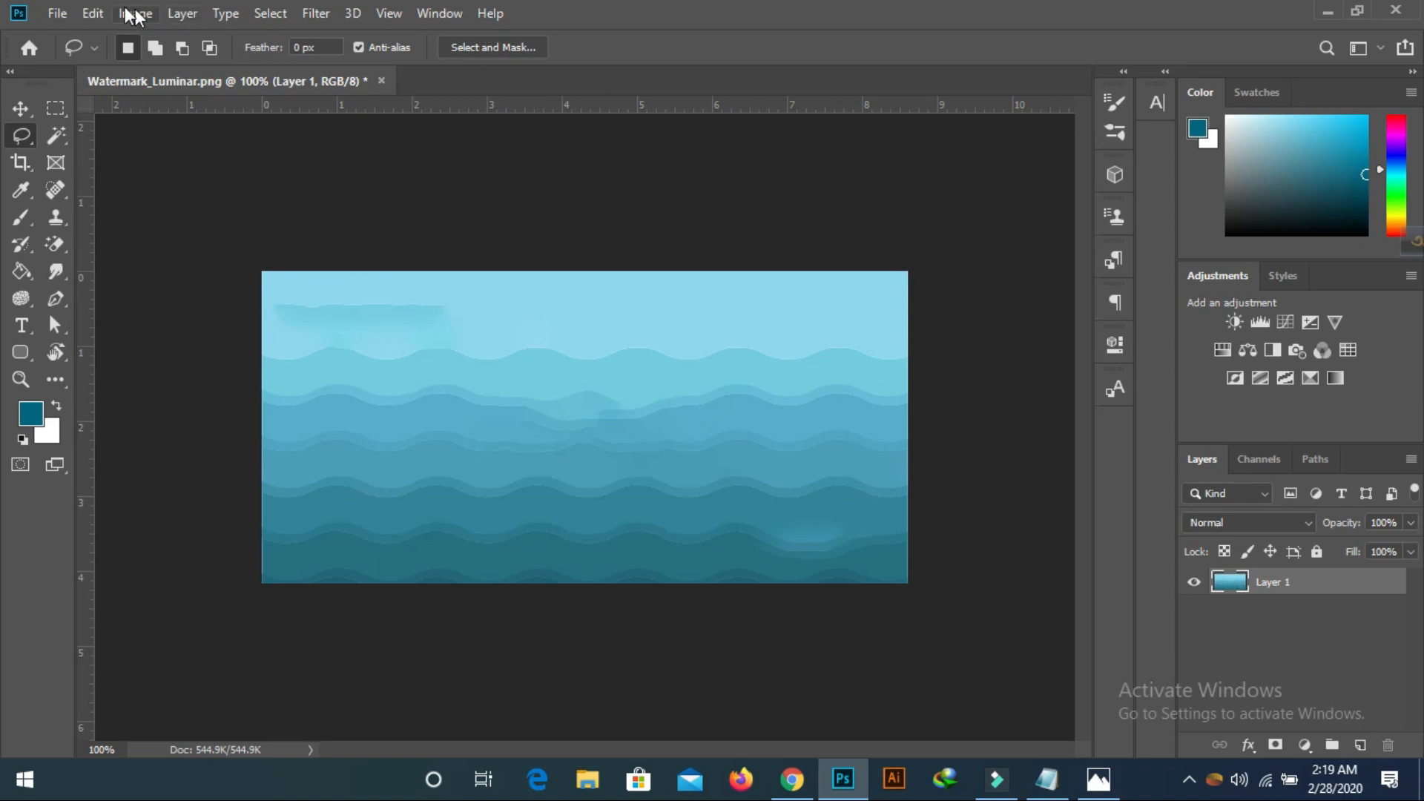
Open the image how-to-remove-watermark-from-photo-1.png from the watermark folder
left_click(69, 15)
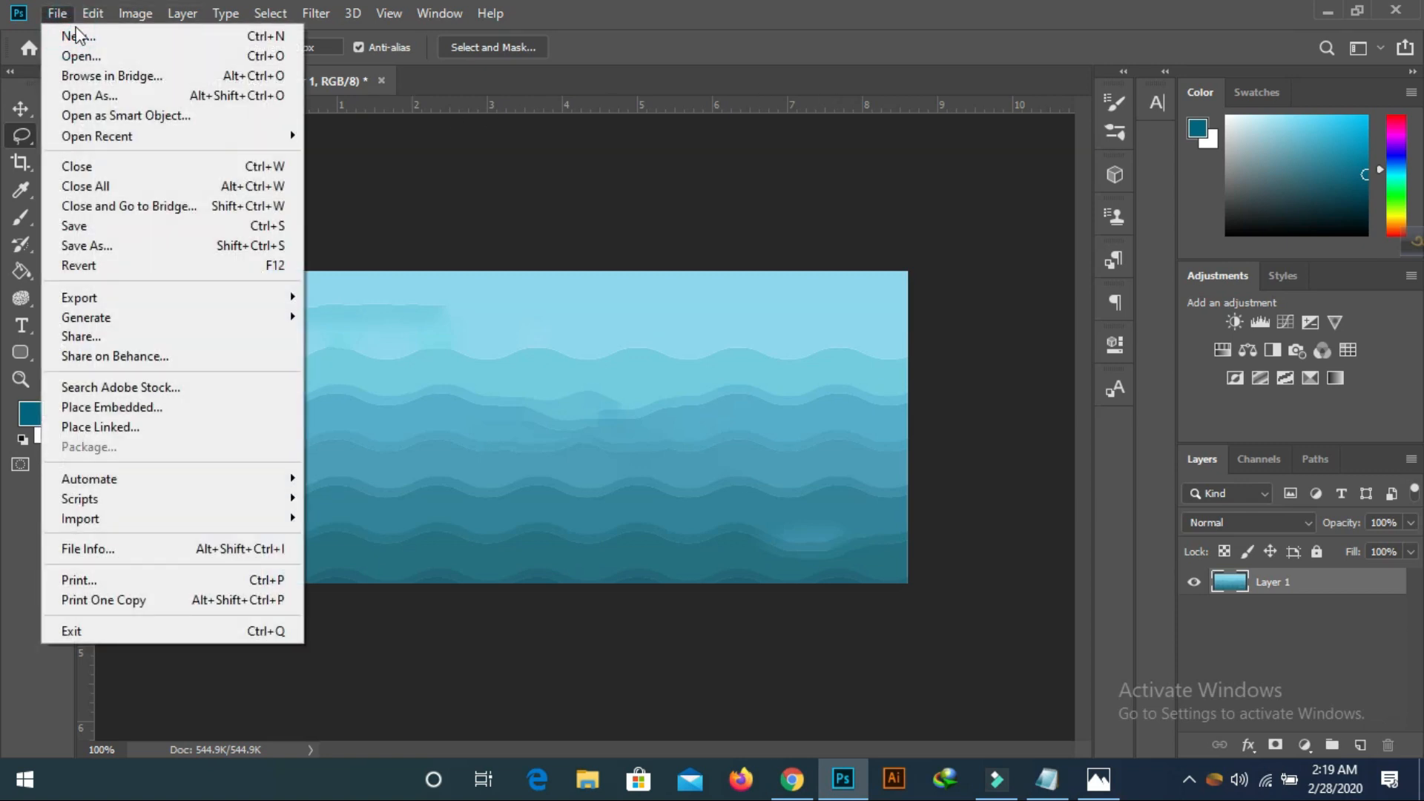
left_click(89, 56)
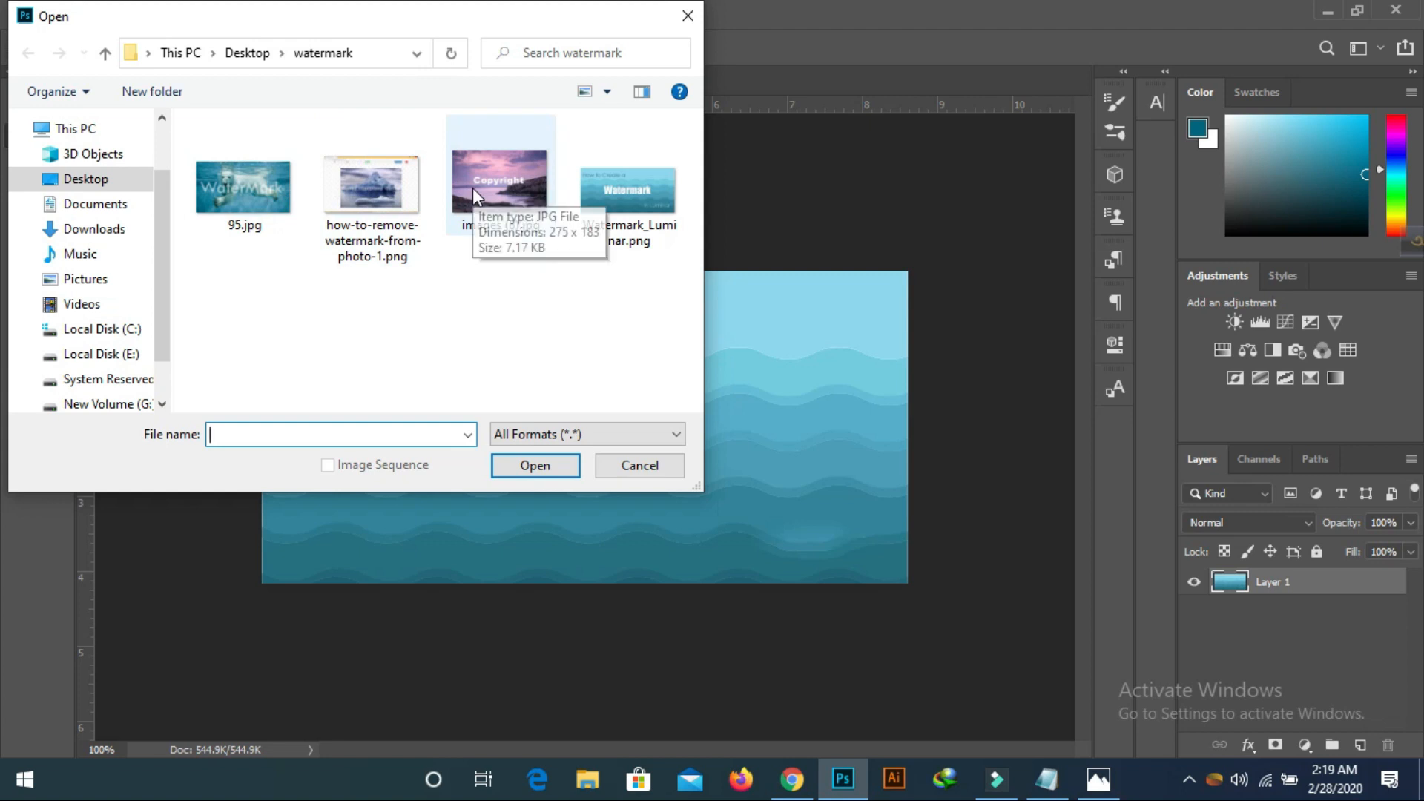
left_click(385, 187)
left_click(525, 474)
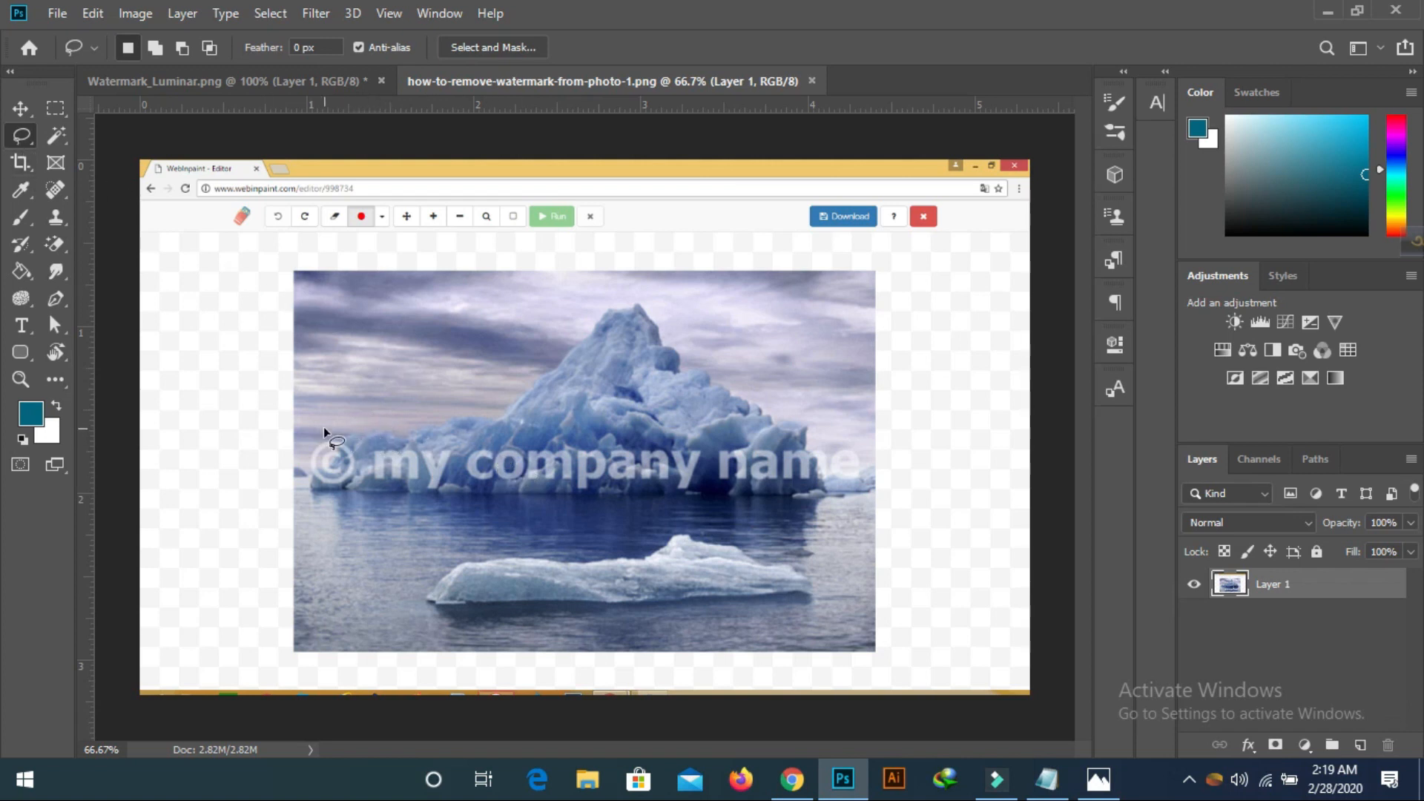
Lasso the text "© my company name" across the iceberg and expand the selection by 3 pixels
mouse_move(323, 428)
left_mouse_down()
mouse_move(730, 428)
mouse_move(843, 447)
left_mouse_up()
mouse_move(863, 479)
left_mouse_down()
mouse_move(853, 491)
mouse_move(756, 478)
mouse_move(642, 493)
left_mouse_up()
mouse_move(462, 491)
left_mouse_down()
mouse_move(316, 488)
mouse_move(297, 452)
mouse_move(343, 415)
left_mouse_up()
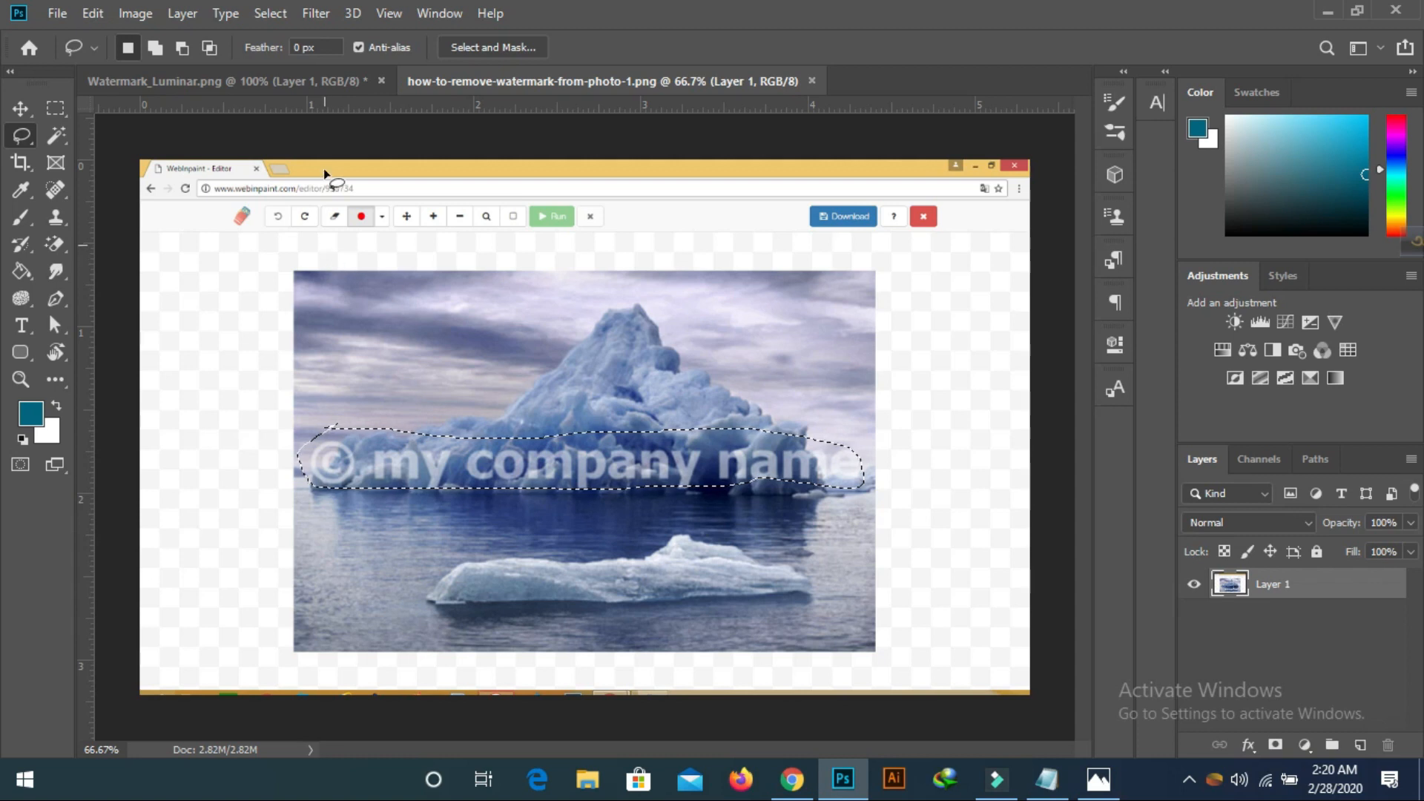
left_click(273, 14)
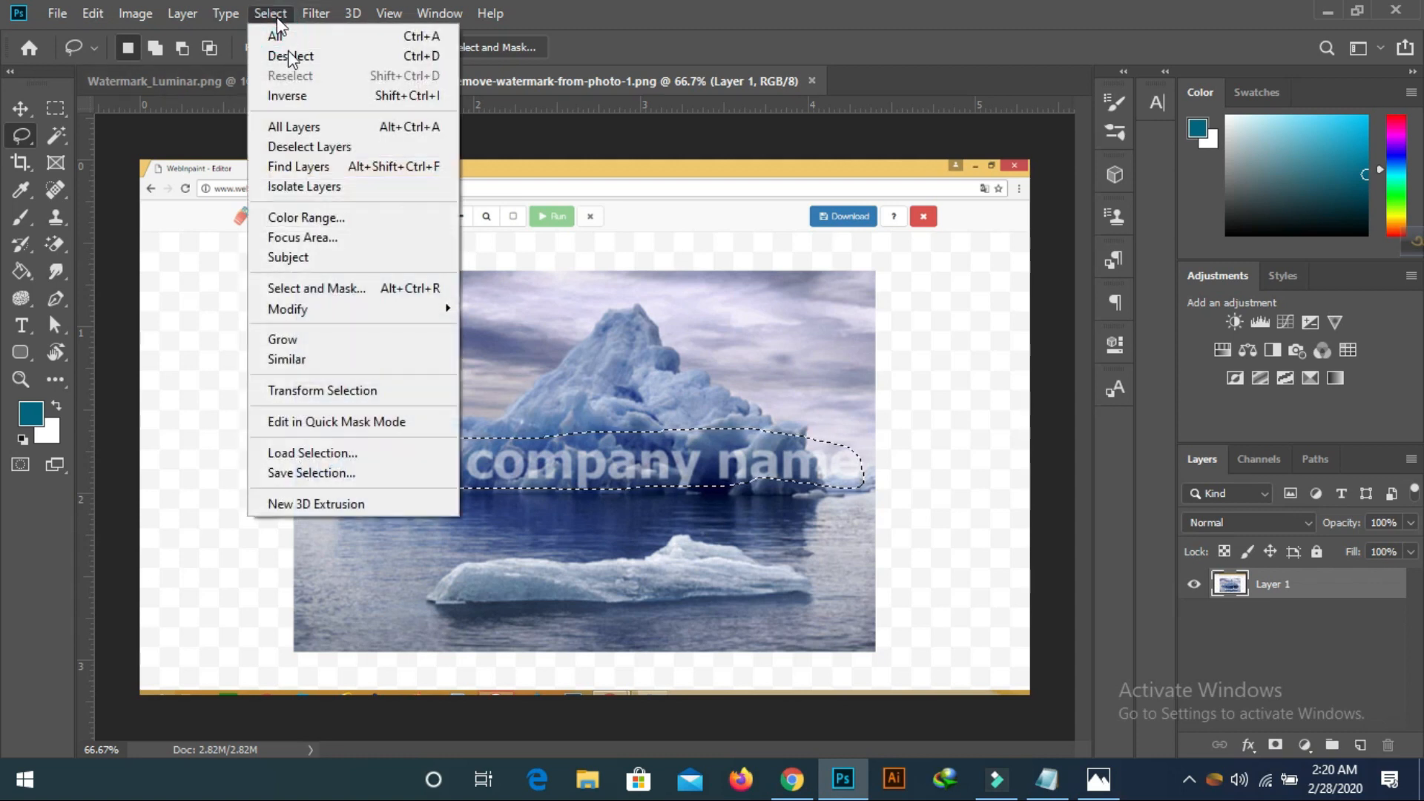
mouse_move(319, 303)
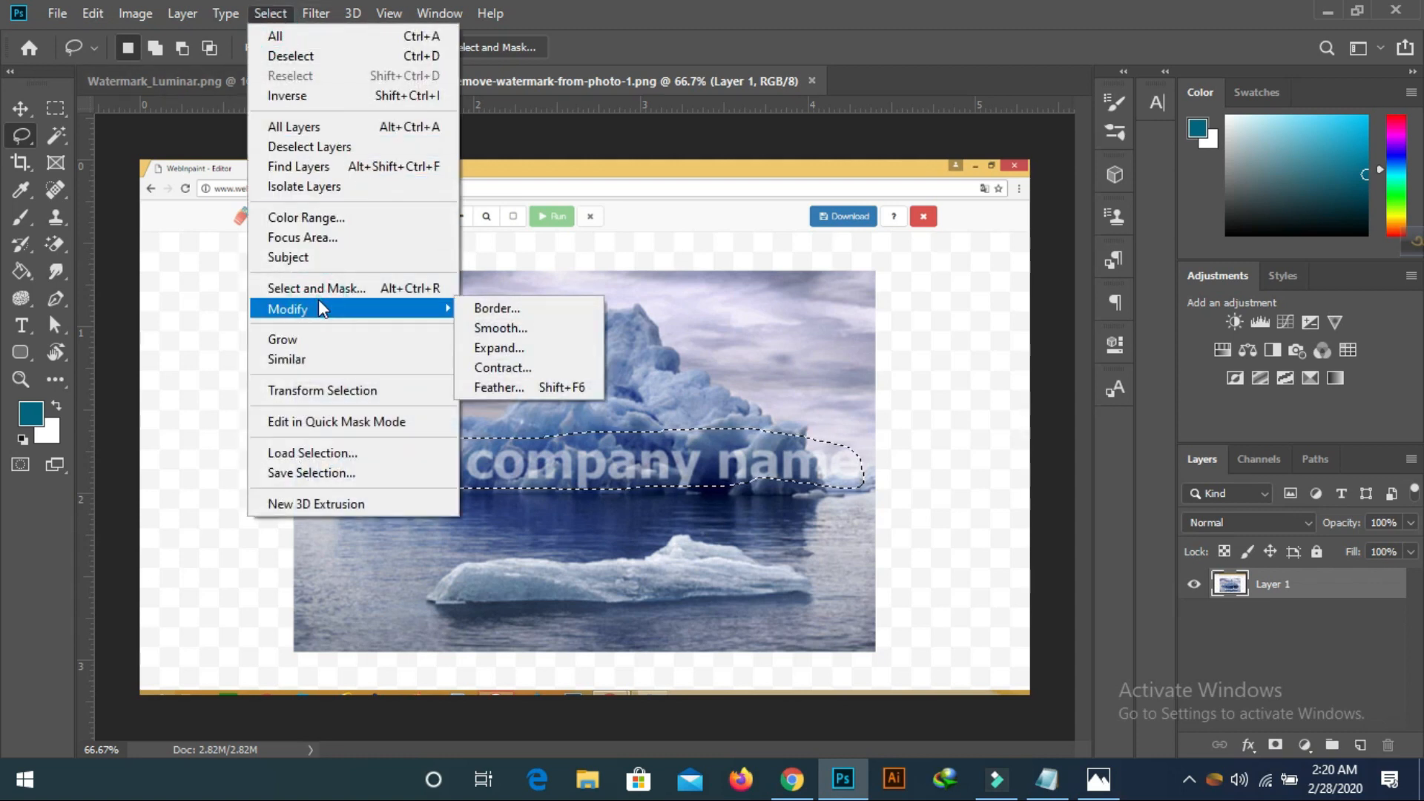
left_click(467, 347)
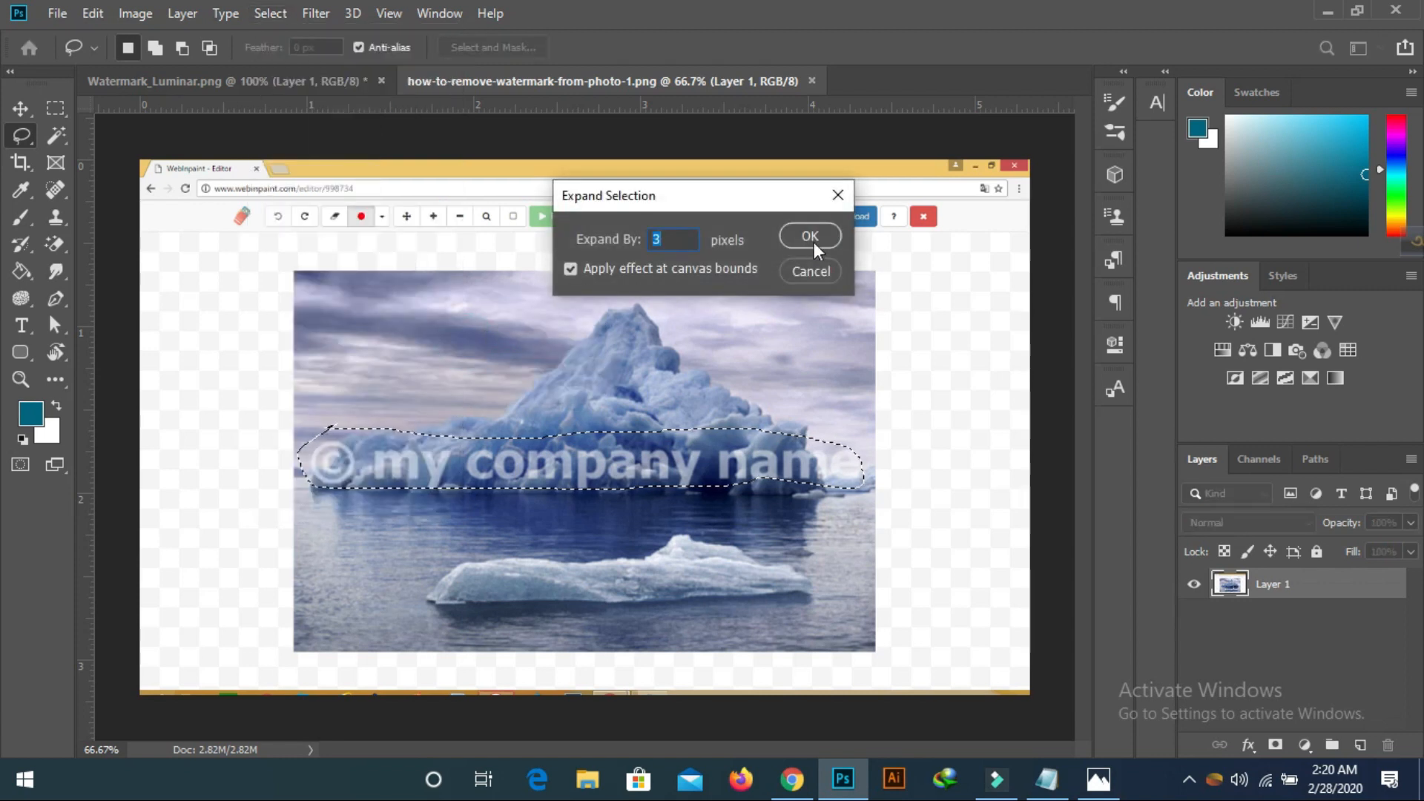
left_click(810, 237)
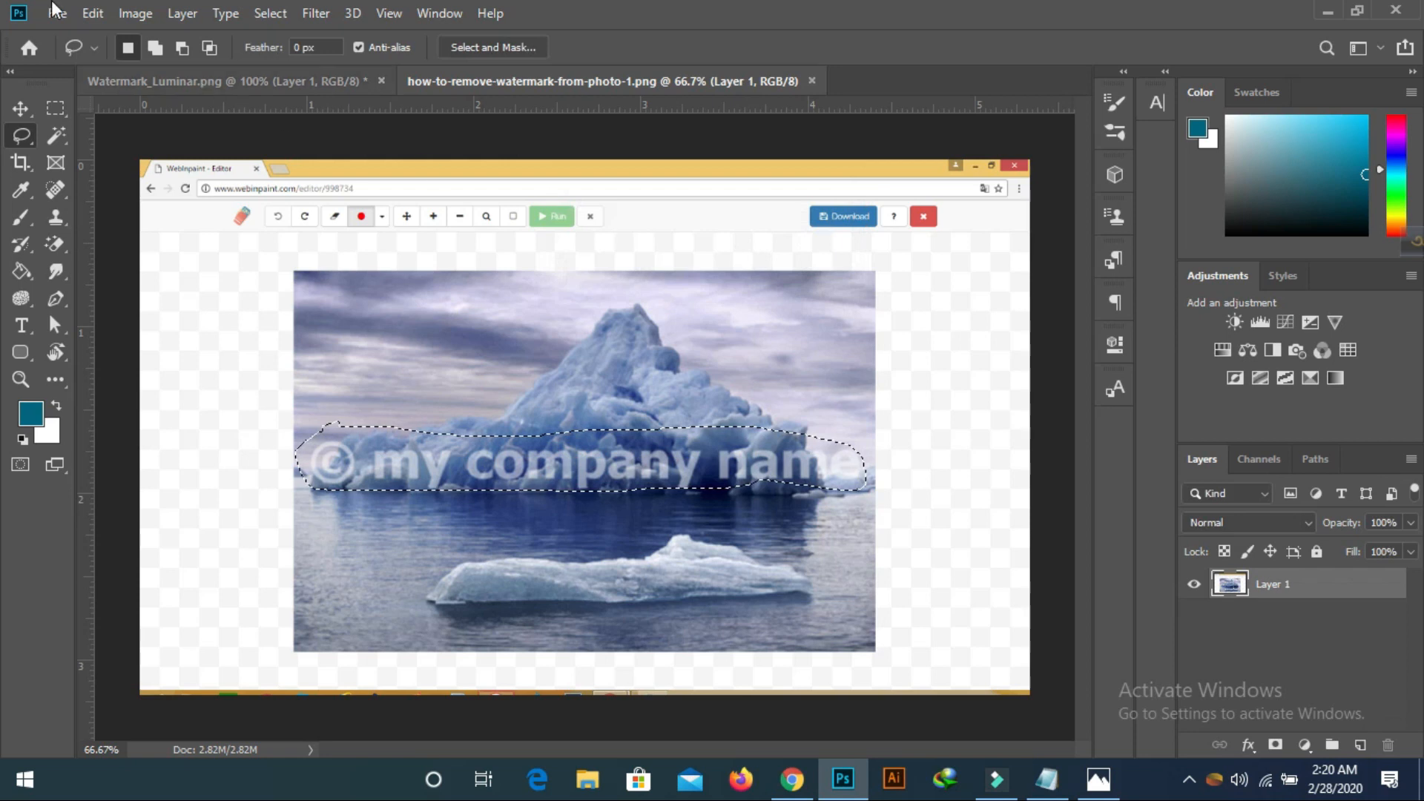
Fill the selected "© my company name" area with Content-Aware at 100% opacity and Normal blending, and deselect it
left_click(102, 22)
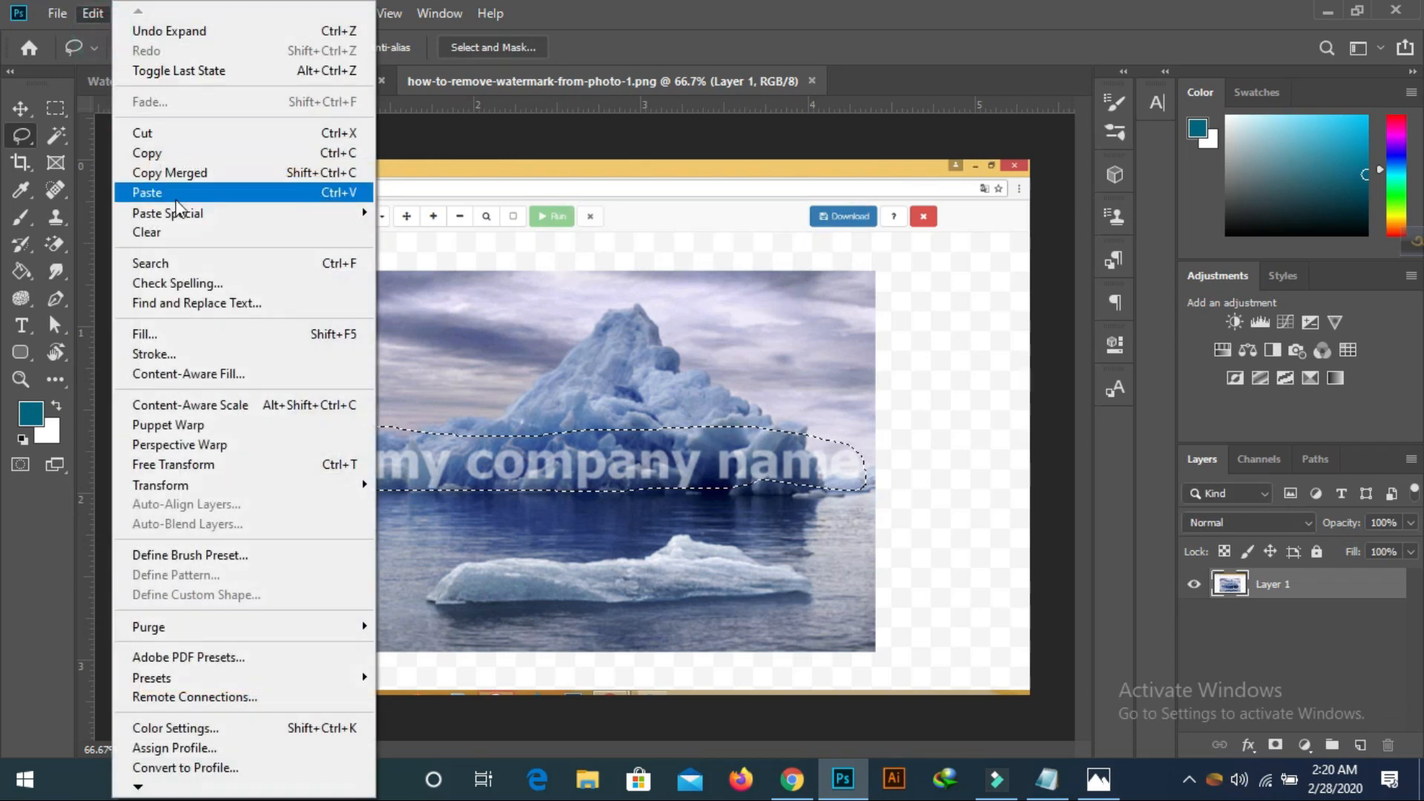
left_click(152, 333)
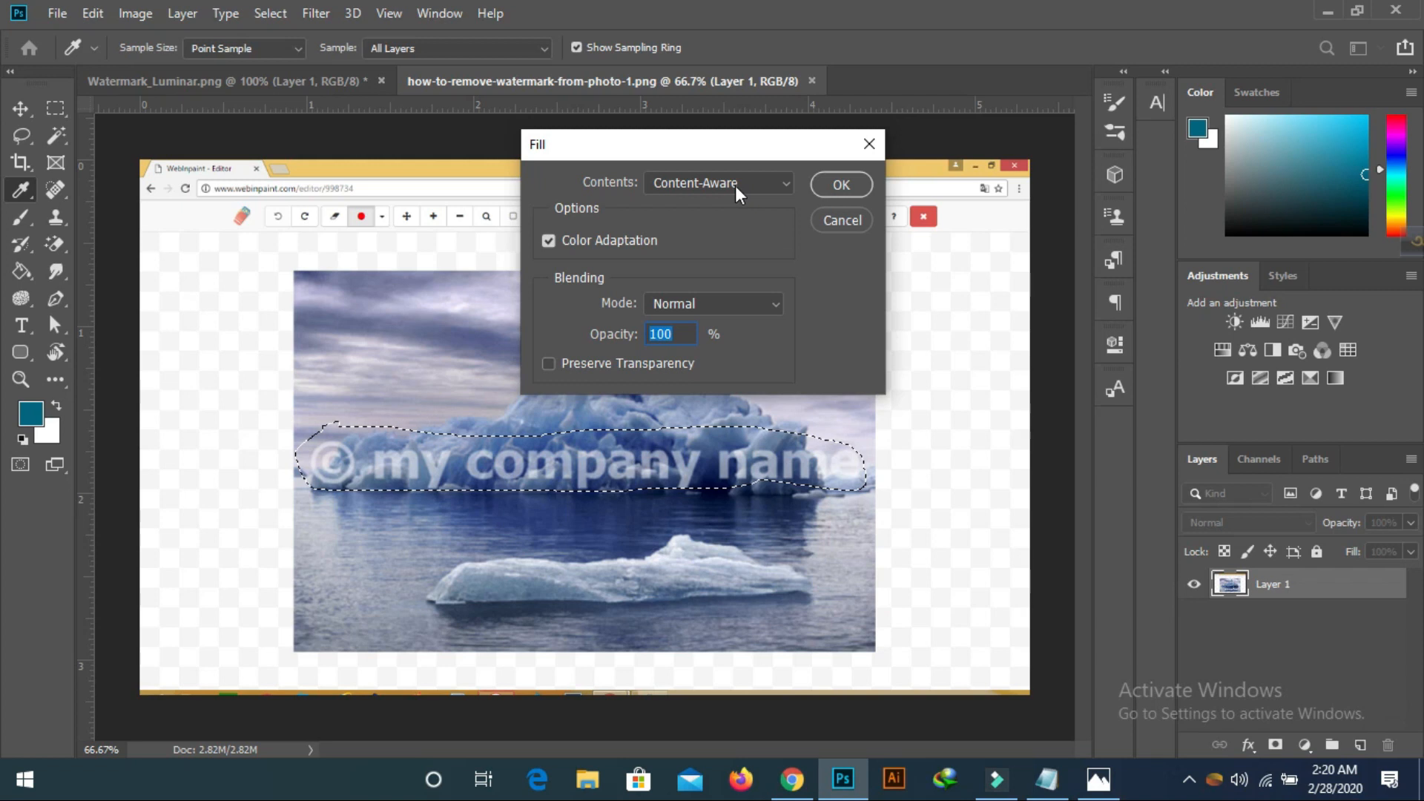
left_click(853, 184)
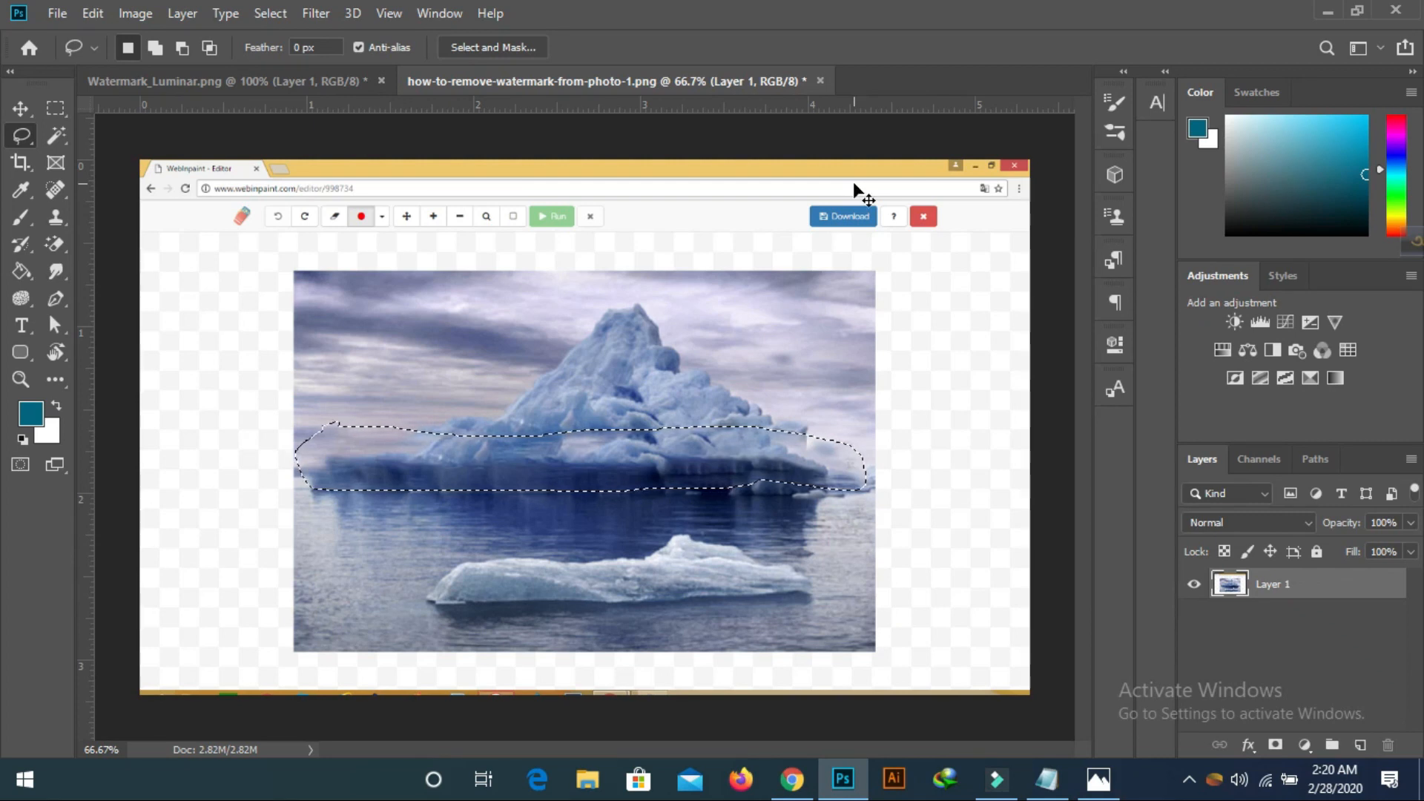
key("ctrl+d")
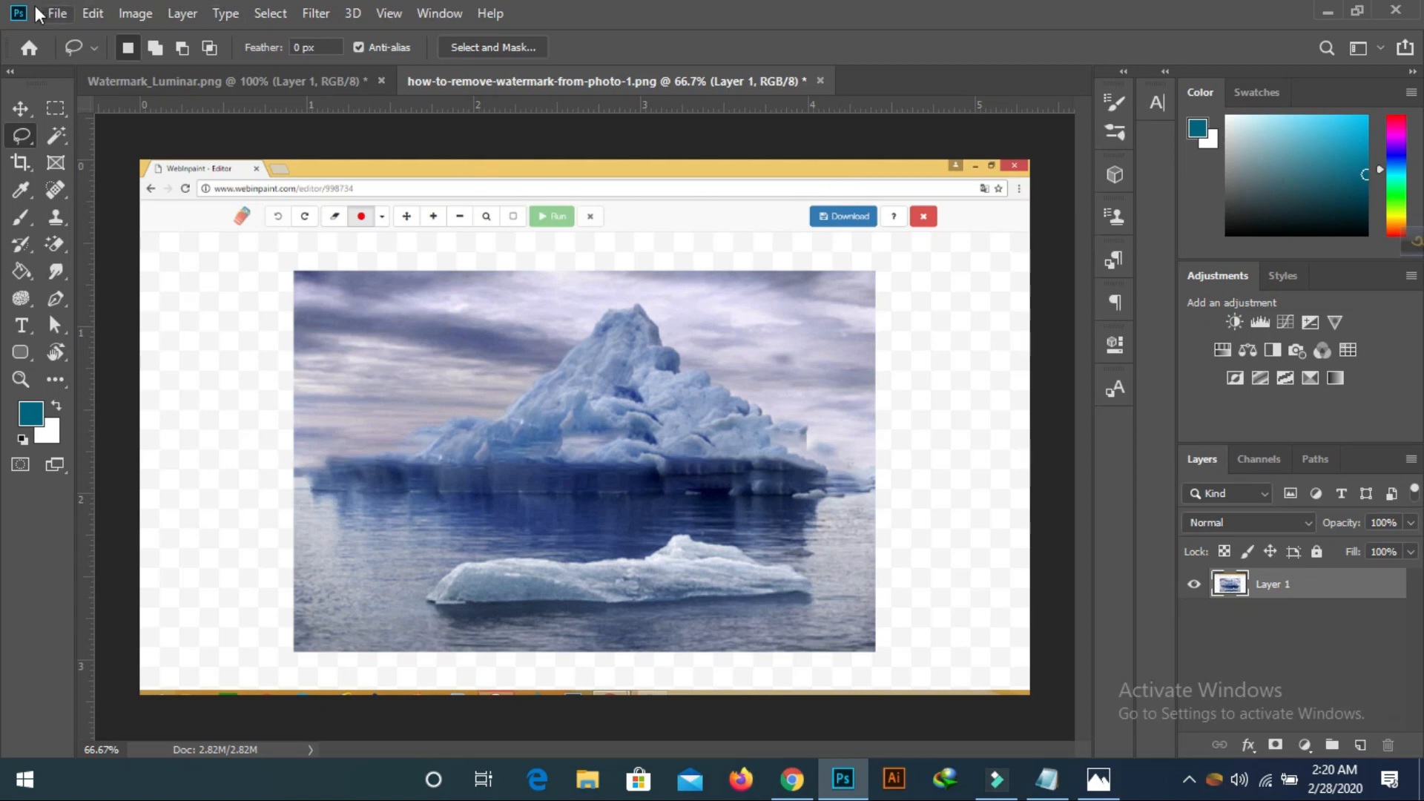
Open the image images (6).jpg from the watermark folder
left_click(59, 16)
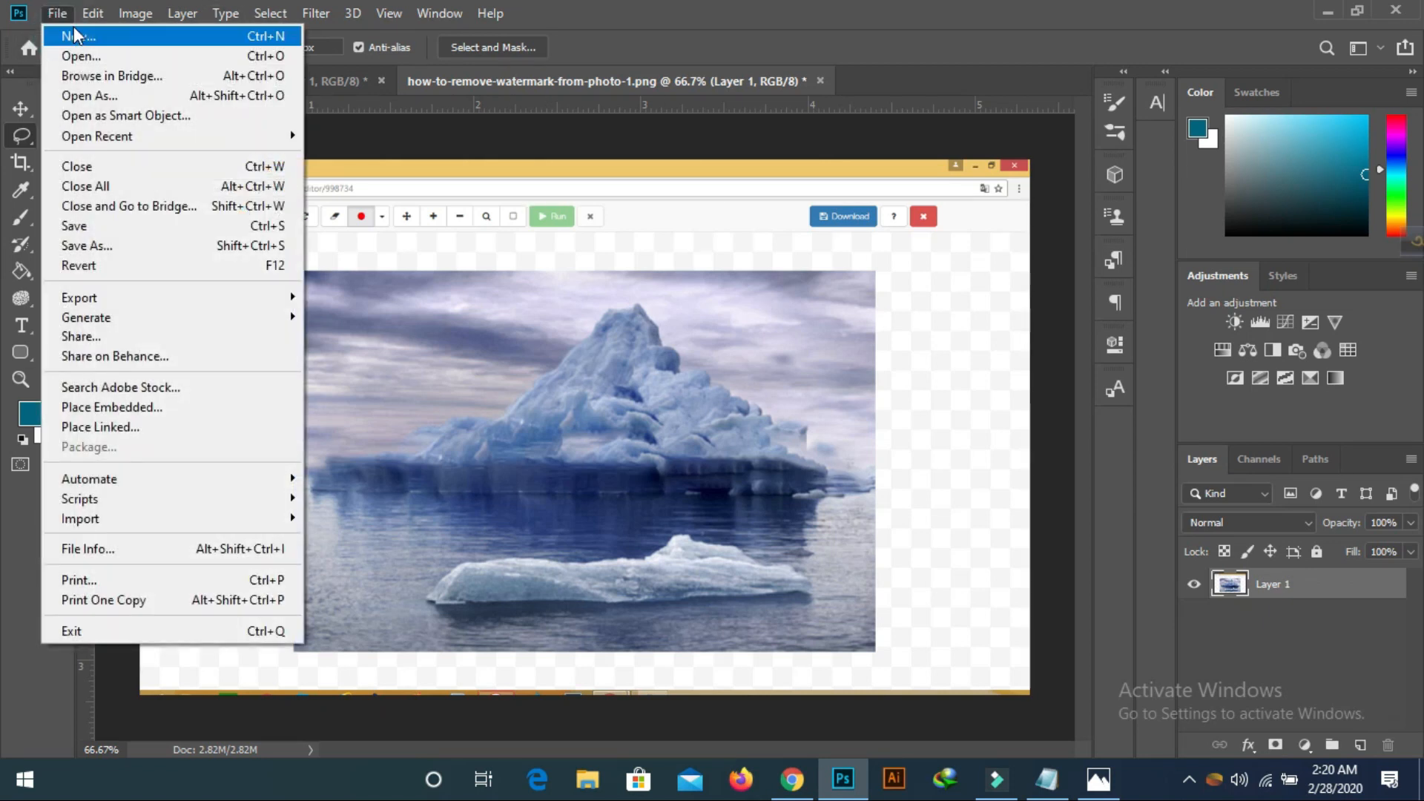
left_click(79, 53)
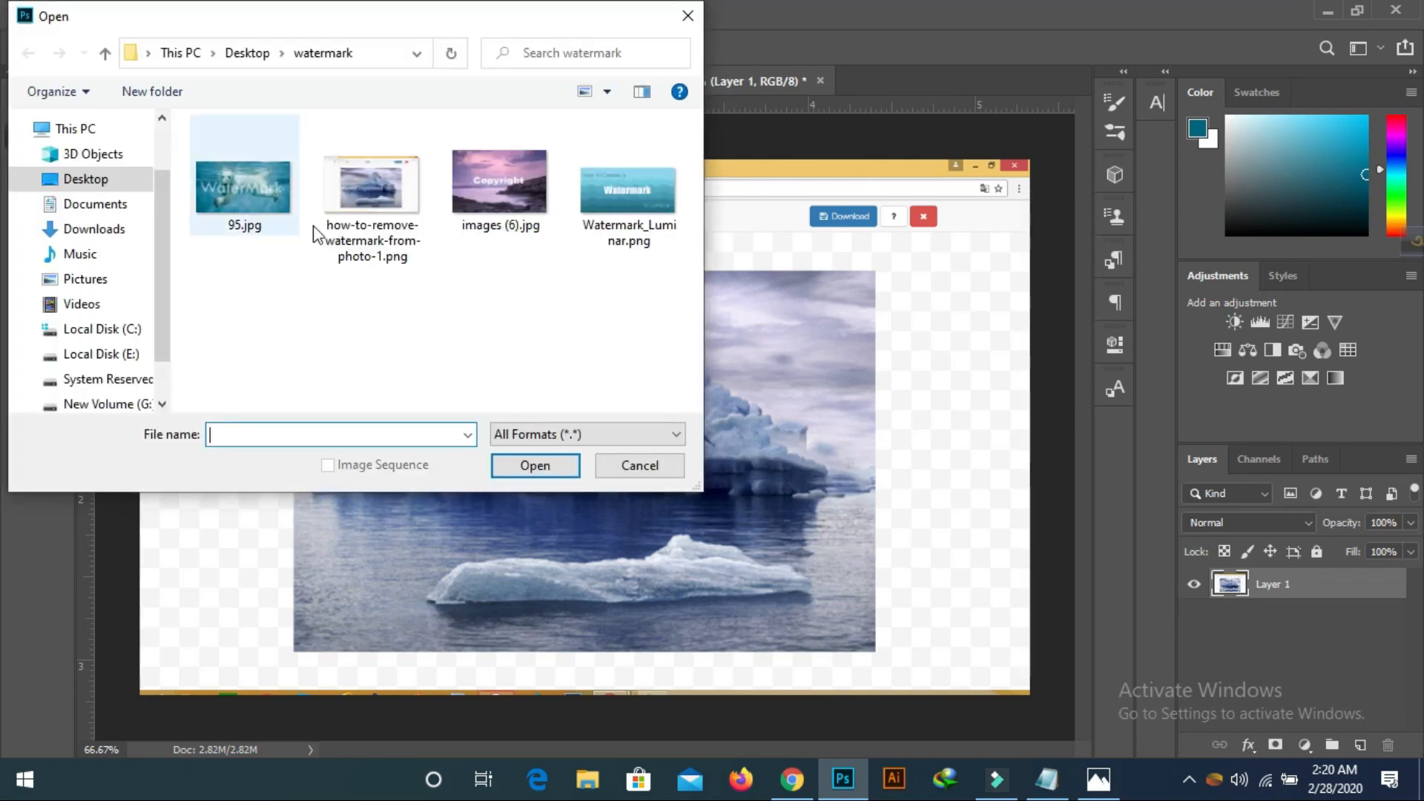
left_click(489, 190)
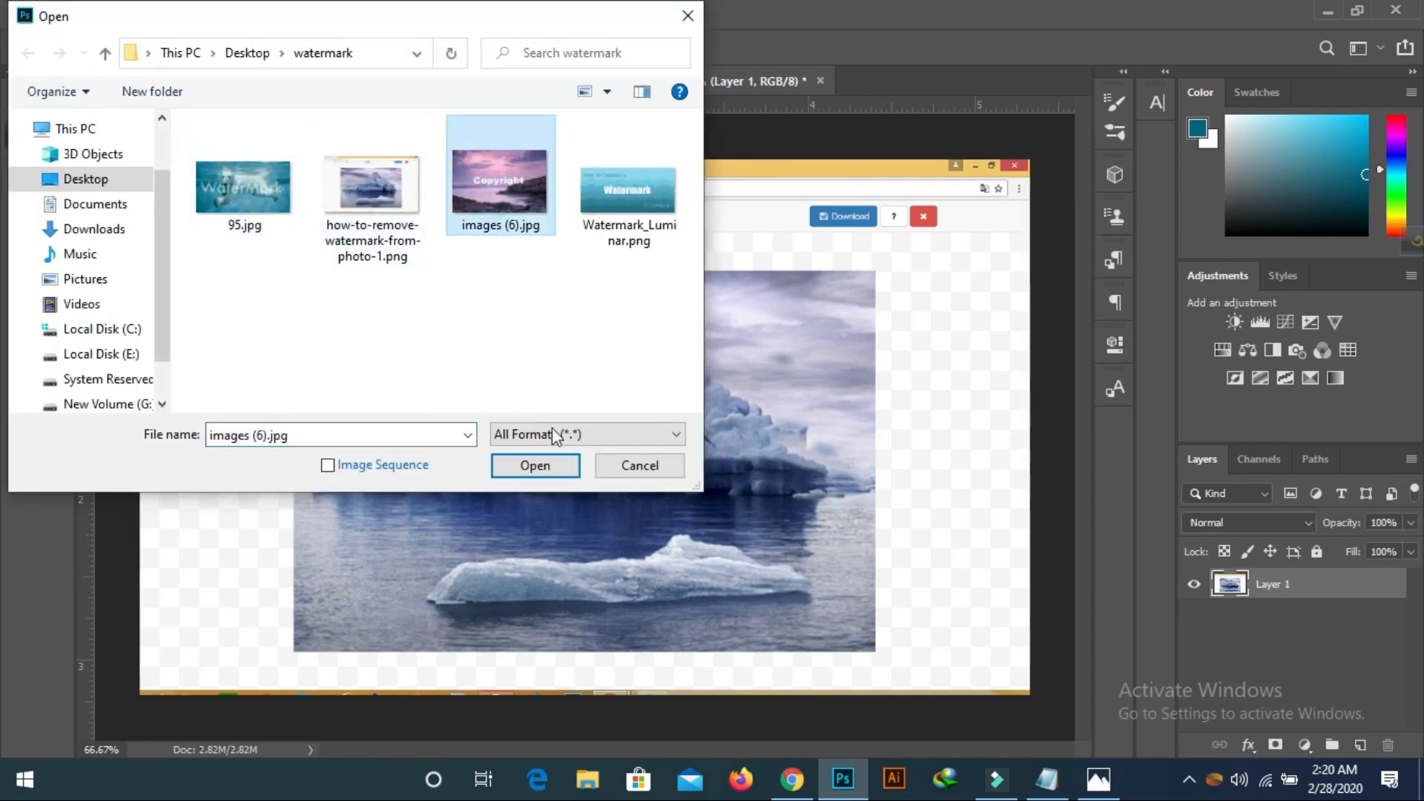
left_click(560, 469)
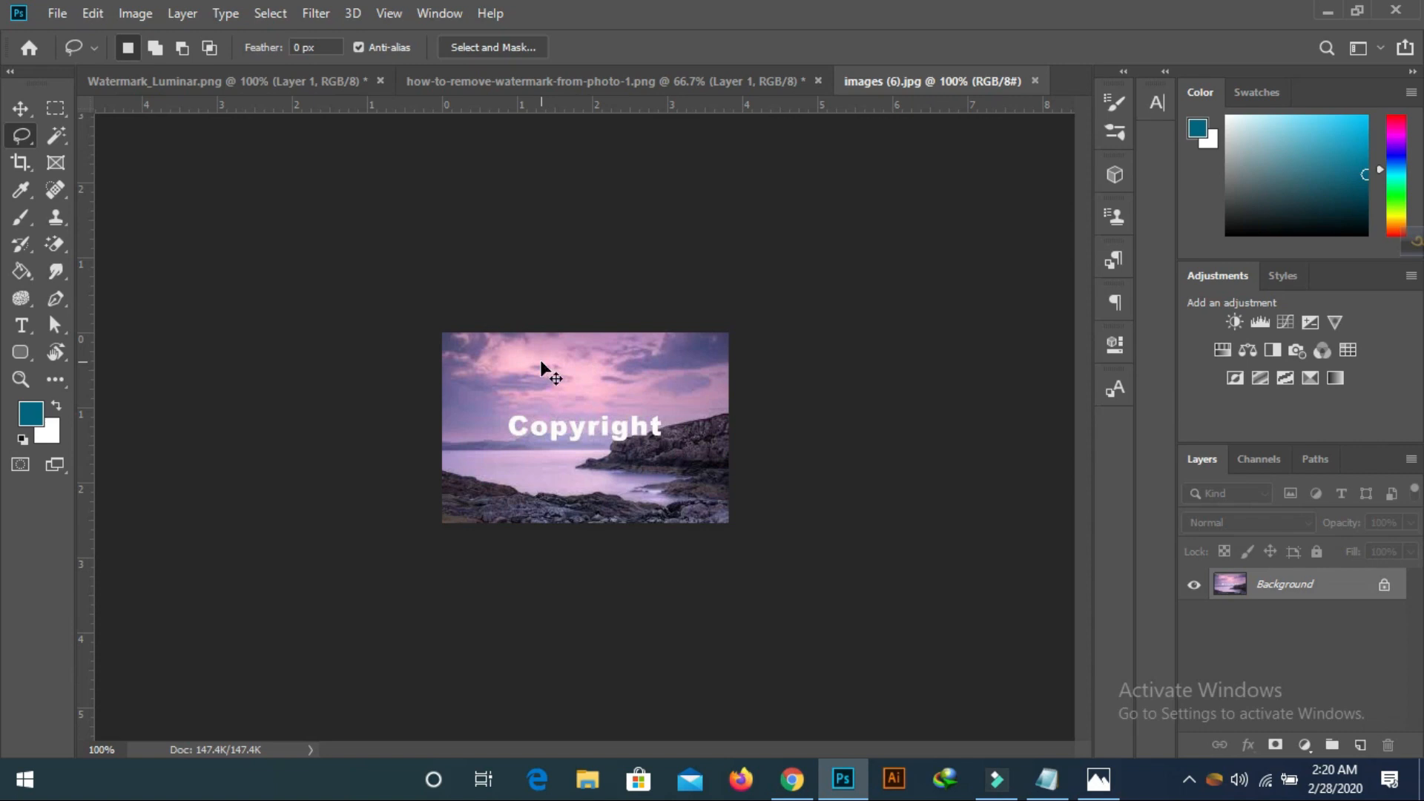
Draw a Lasso selection closely around the word "Copyright" in the seascape image
key("ctrl+minus")
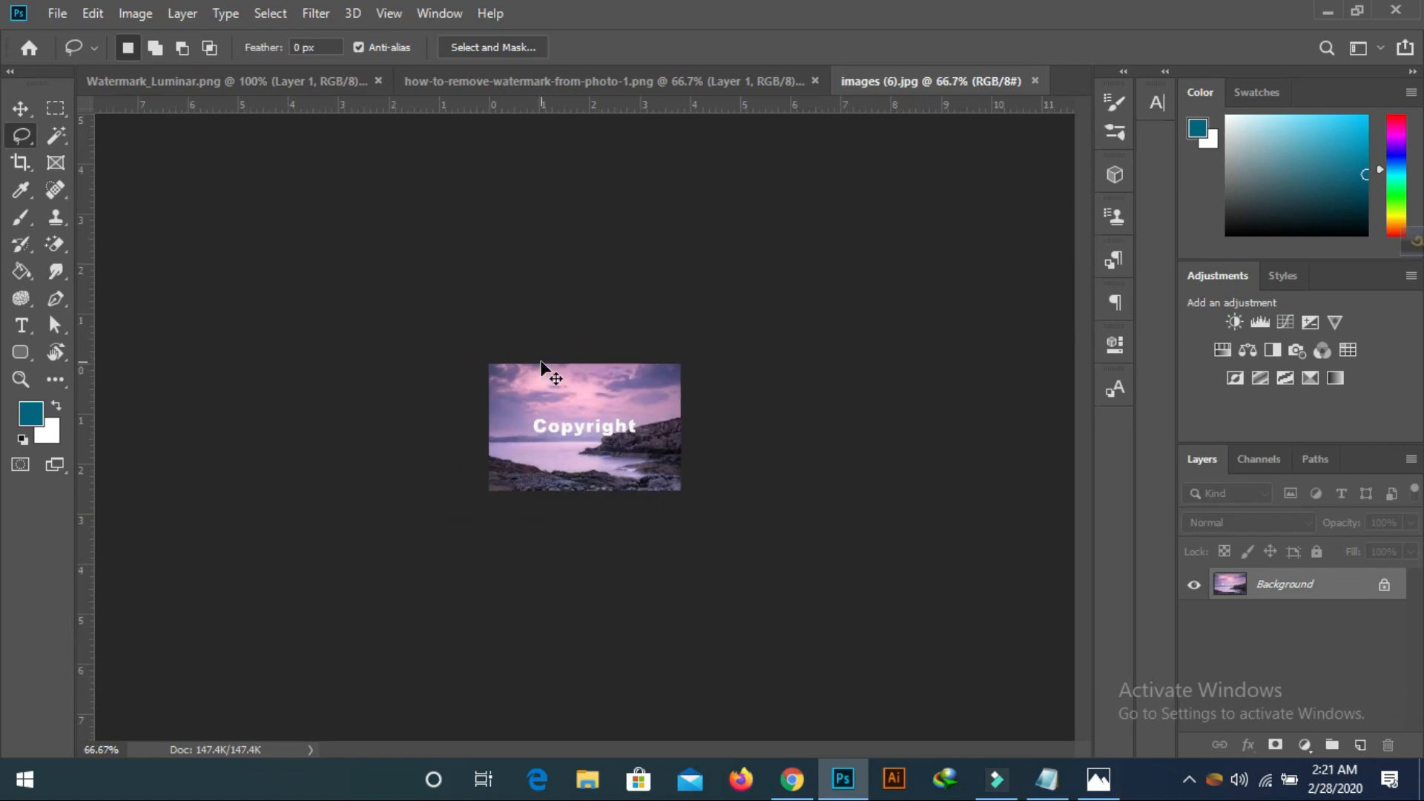
key("ctrl+plus")
key("ctrl+plus")
key("ctrl+plus")
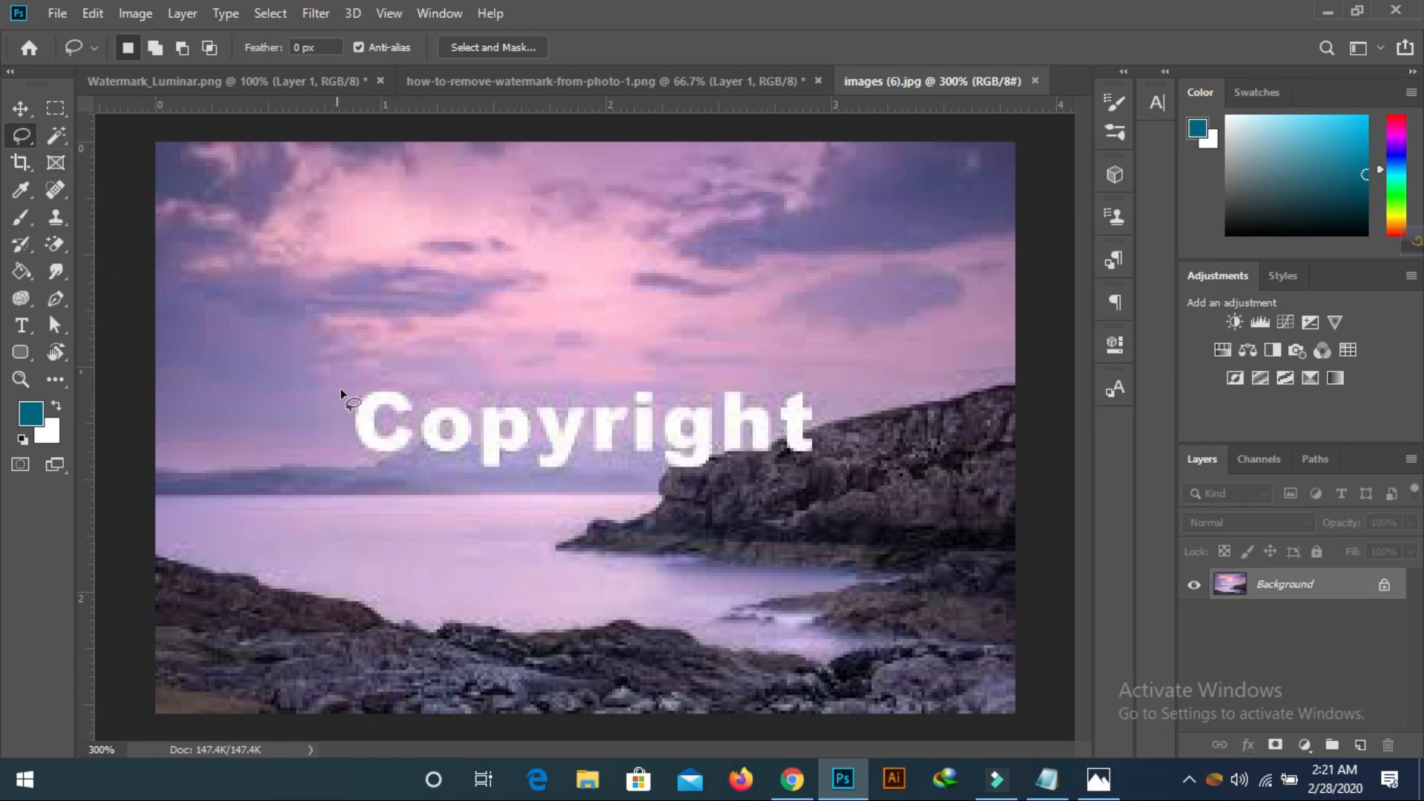
left_click_drag(341, 390, 475, 385)
mouse_move(711, 392)
left_mouse_down()
mouse_move(807, 388)
mouse_move(827, 468)
mouse_move(691, 472)
left_mouse_up()
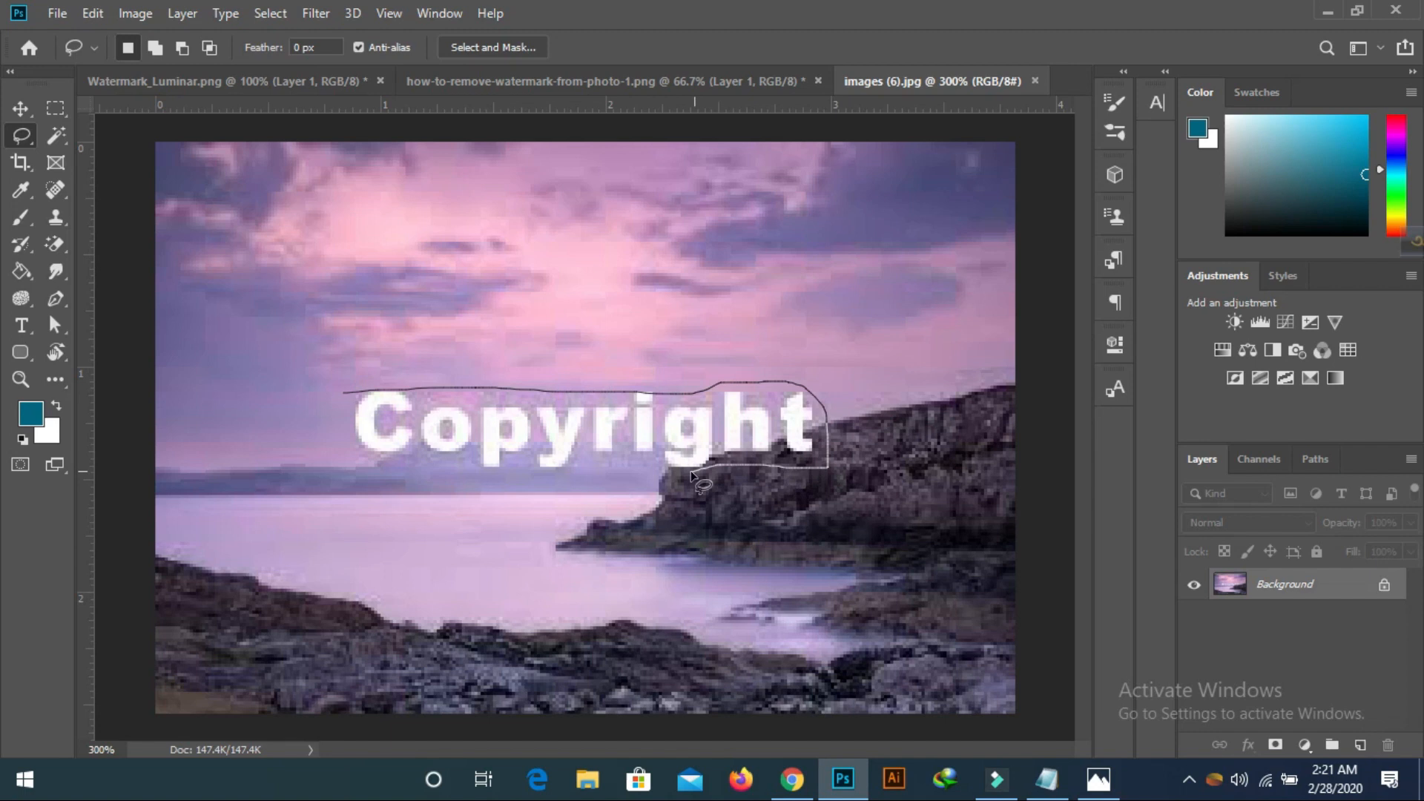
left_click_drag(591, 478, 495, 476)
left_click_drag(344, 387, 345, 386)
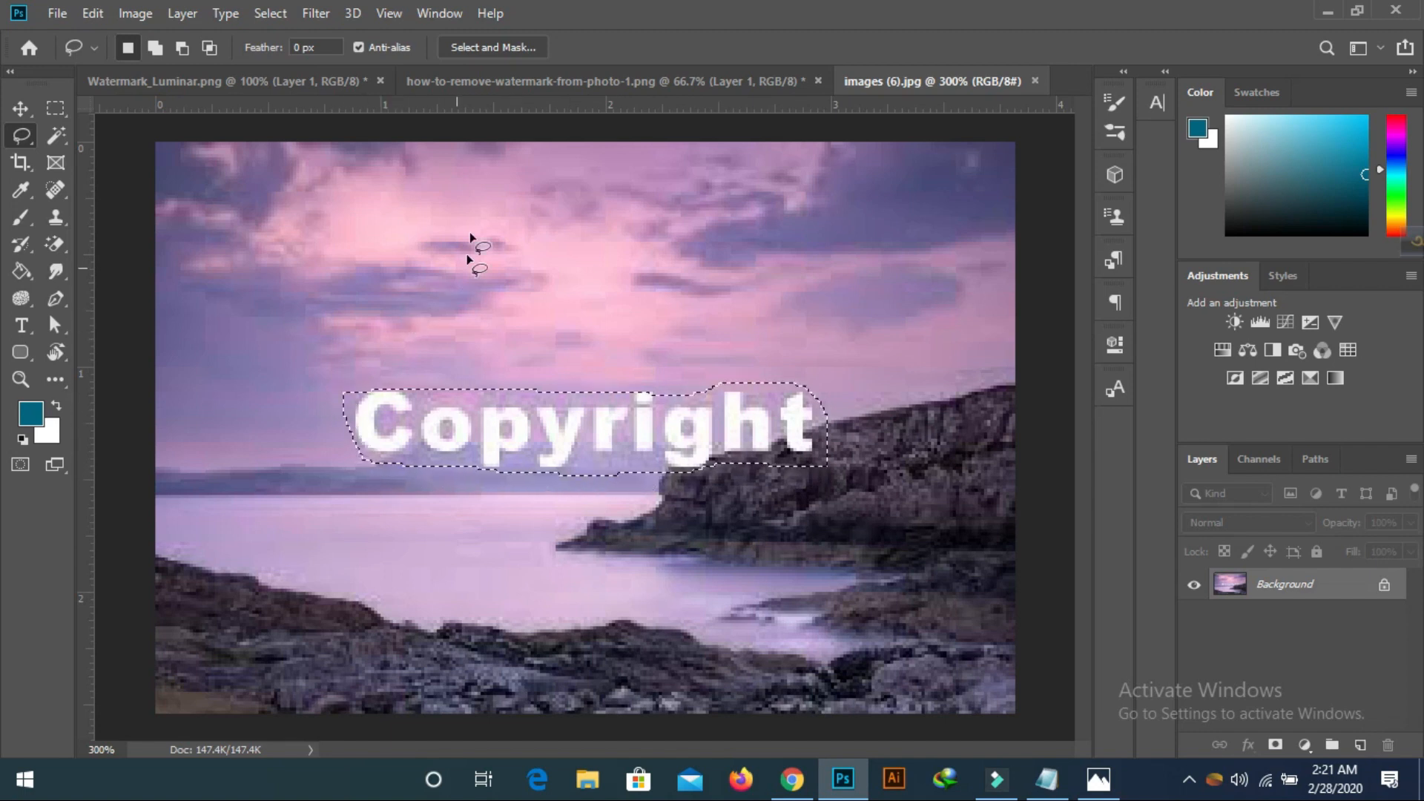
Expand the selection around "Copyright" by 3 pixels, with the effect applied at canvas bounds
left_click(282, 15)
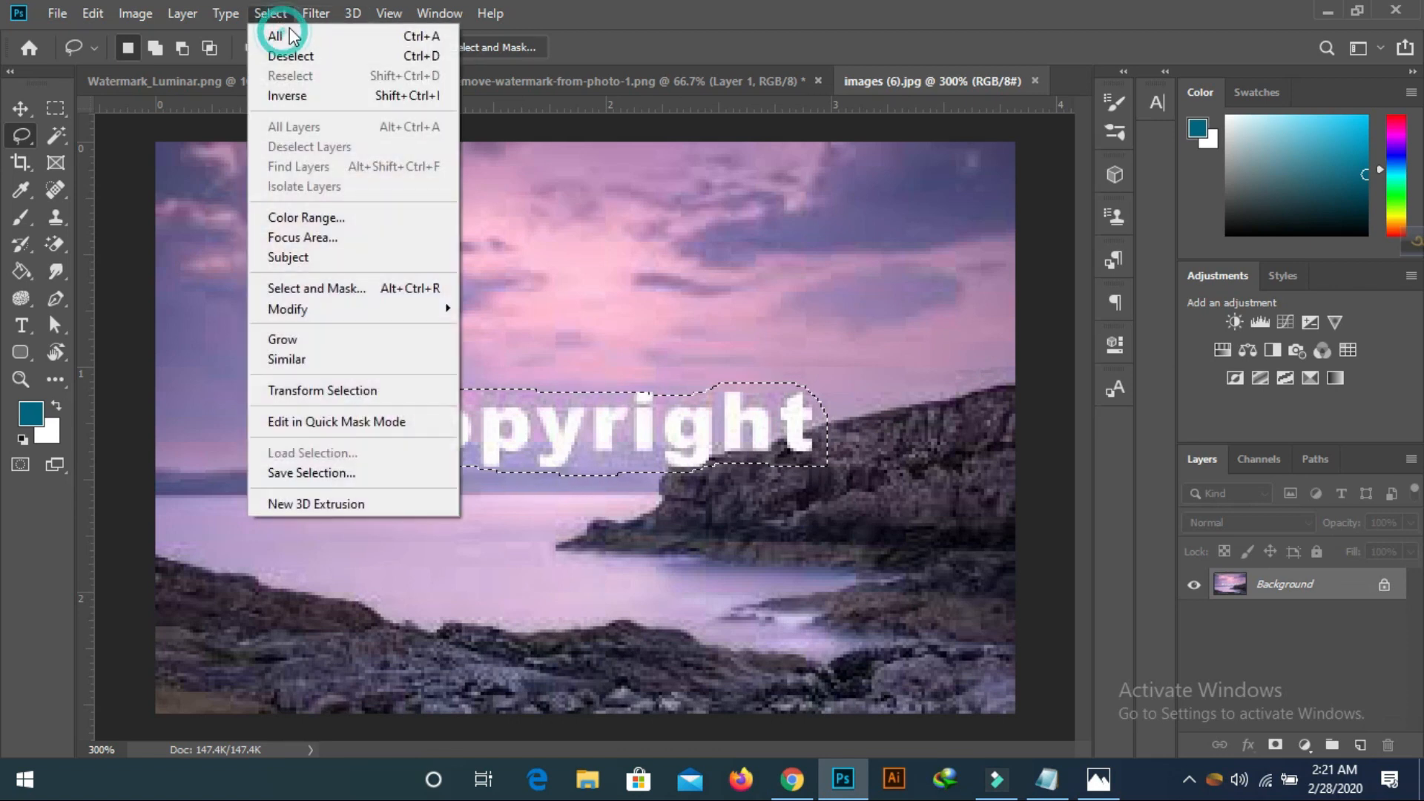
mouse_move(337, 313)
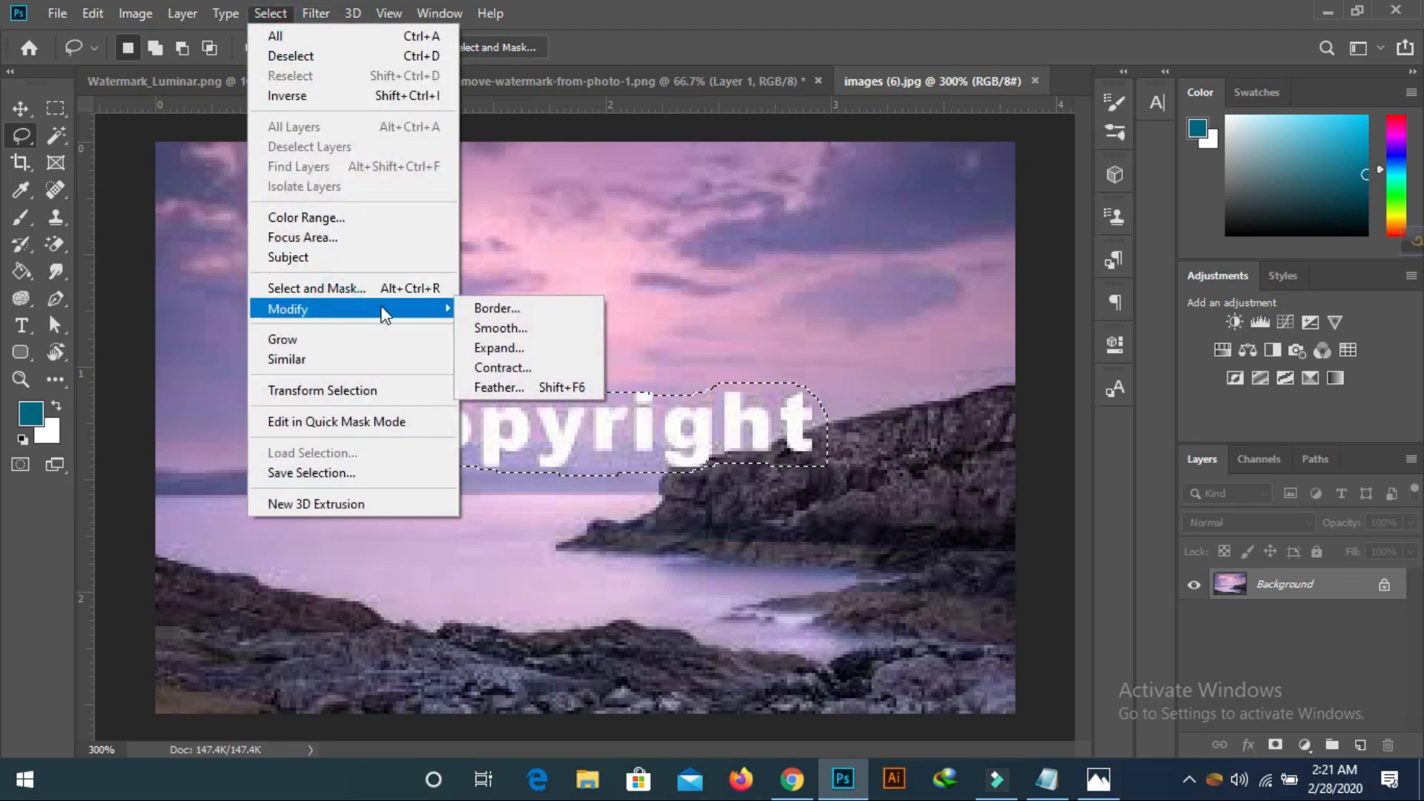
left_click(538, 355)
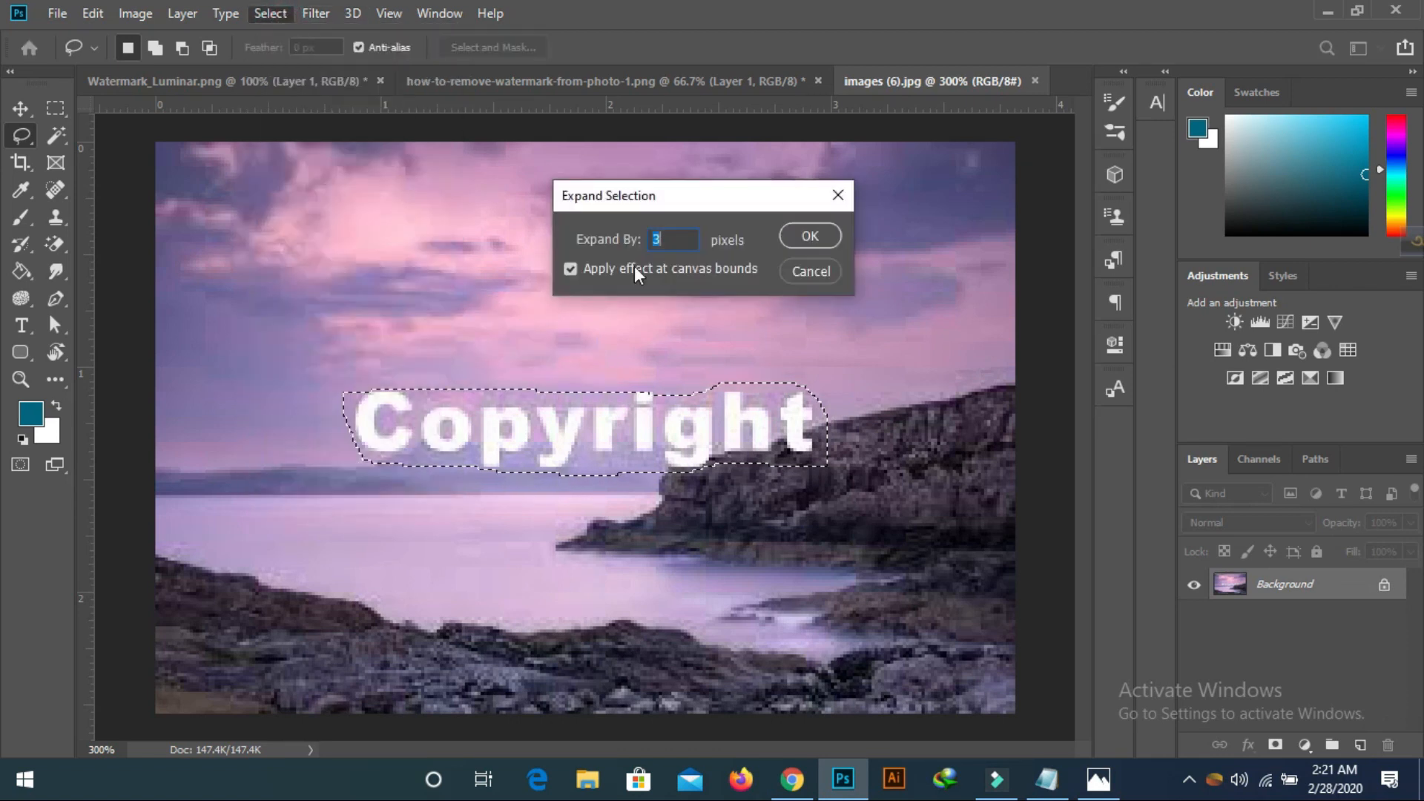
left_click(826, 236)
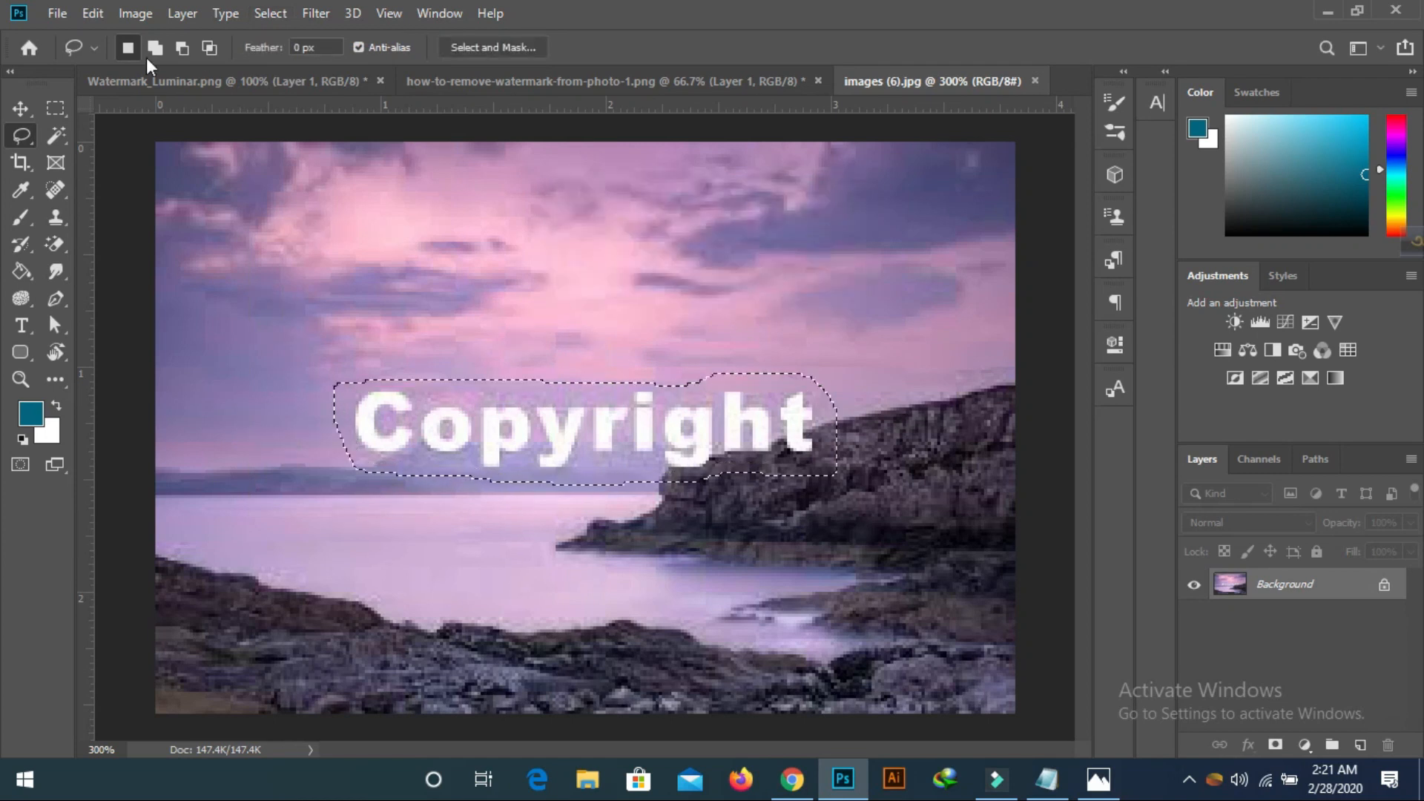
Remove the word "Copyright" with a Content-Aware fill at 100% opacity and clear the selection
left_click(96, 16)
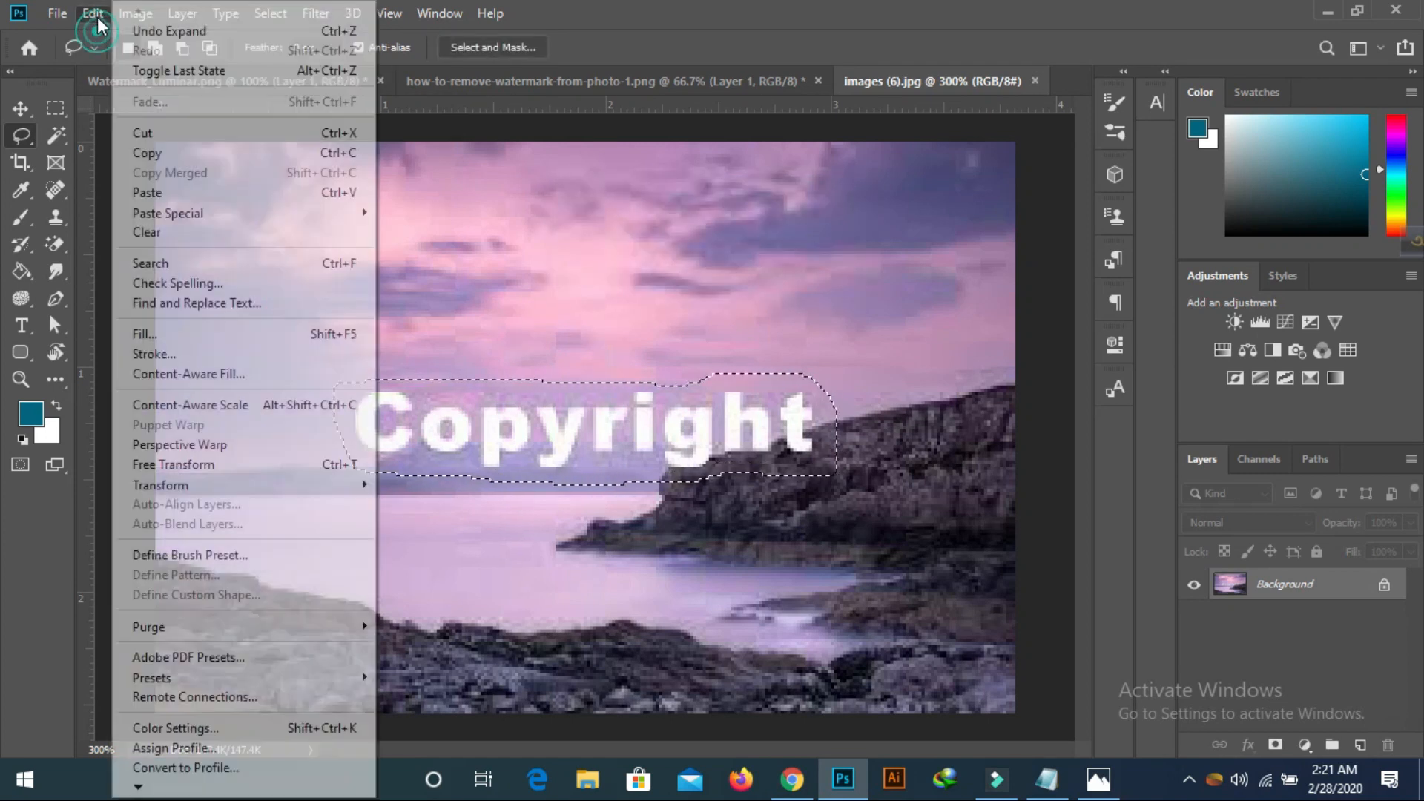
left_click(176, 333)
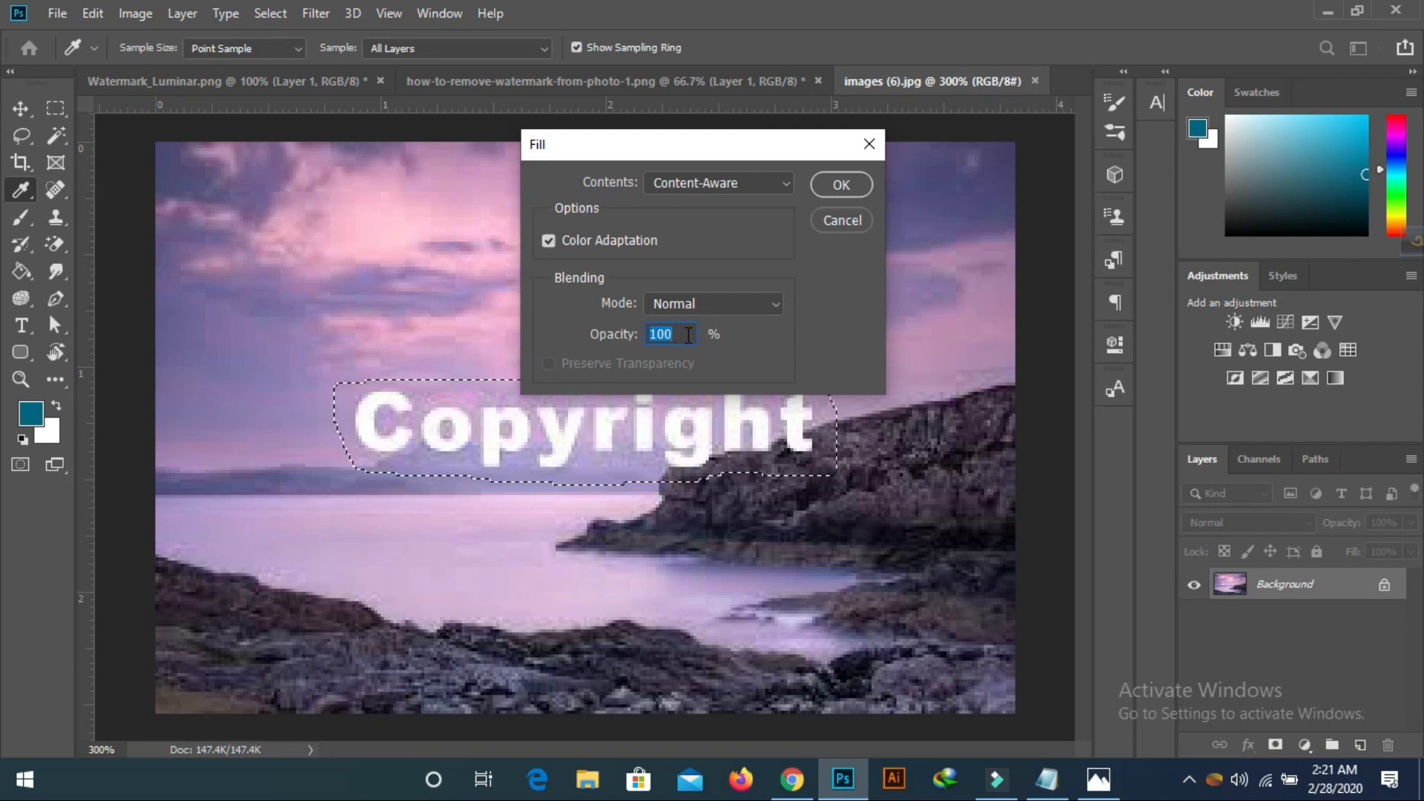
left_click(838, 181)
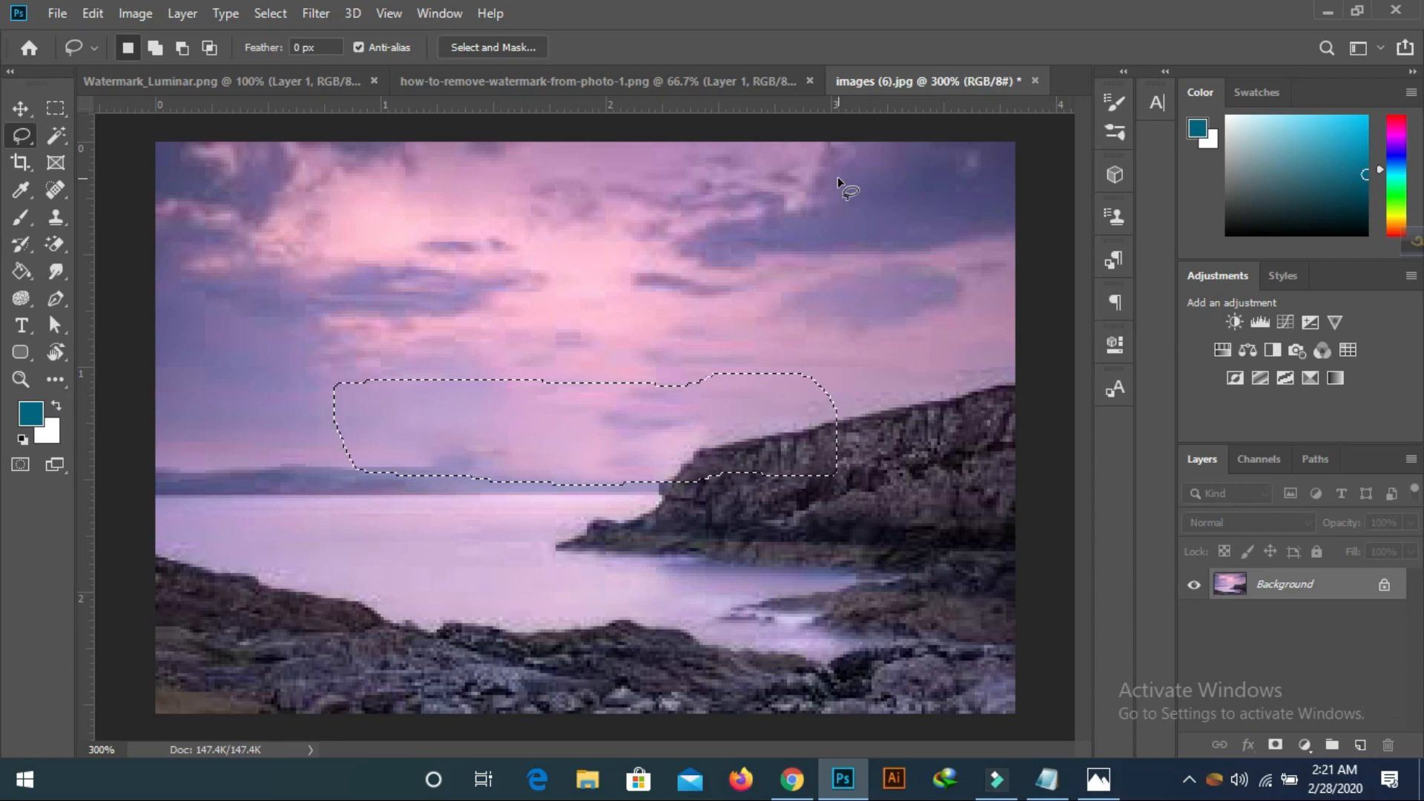
key("ctrl+d")
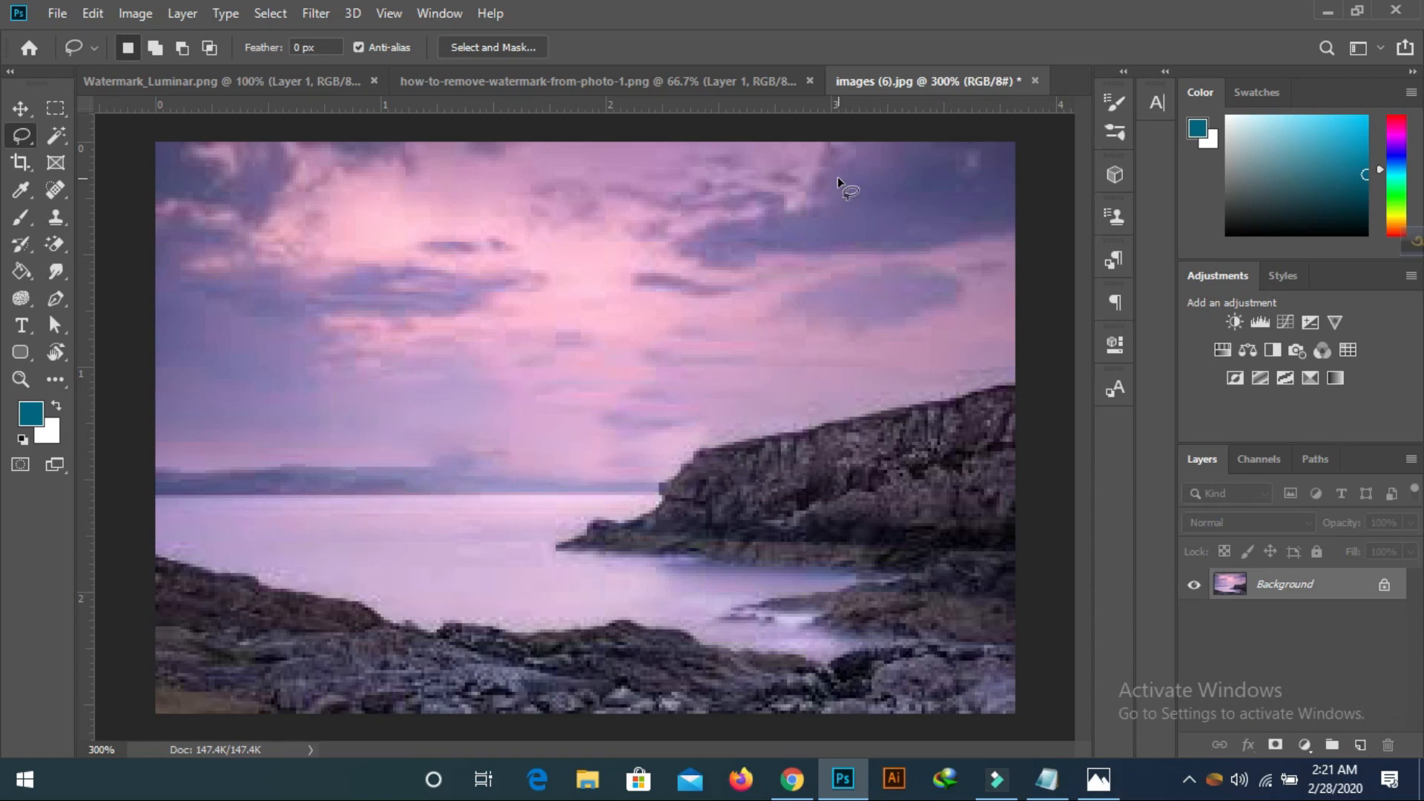
Open the polar bear image 95.jpg from the watermark folder
left_click(57, 15)
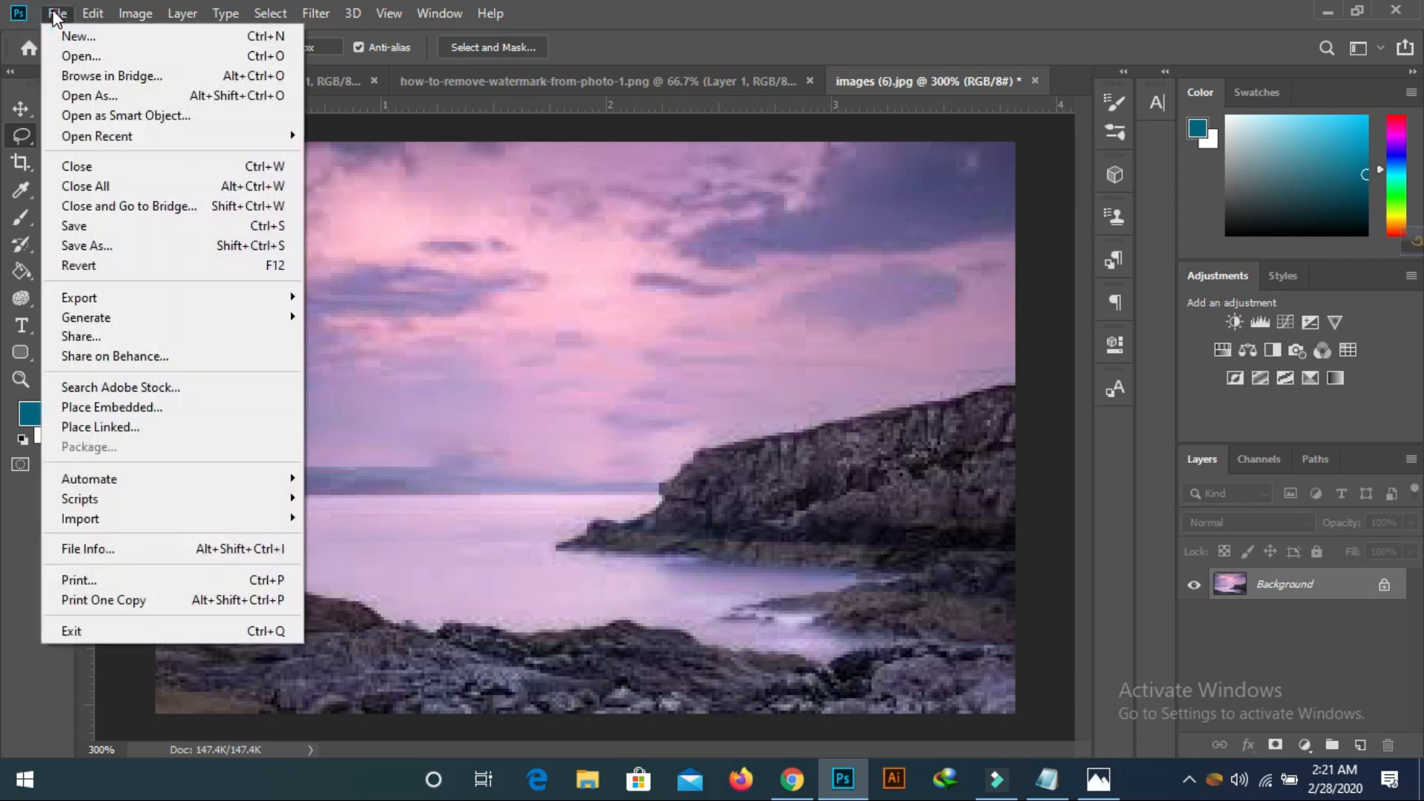
left_click(86, 54)
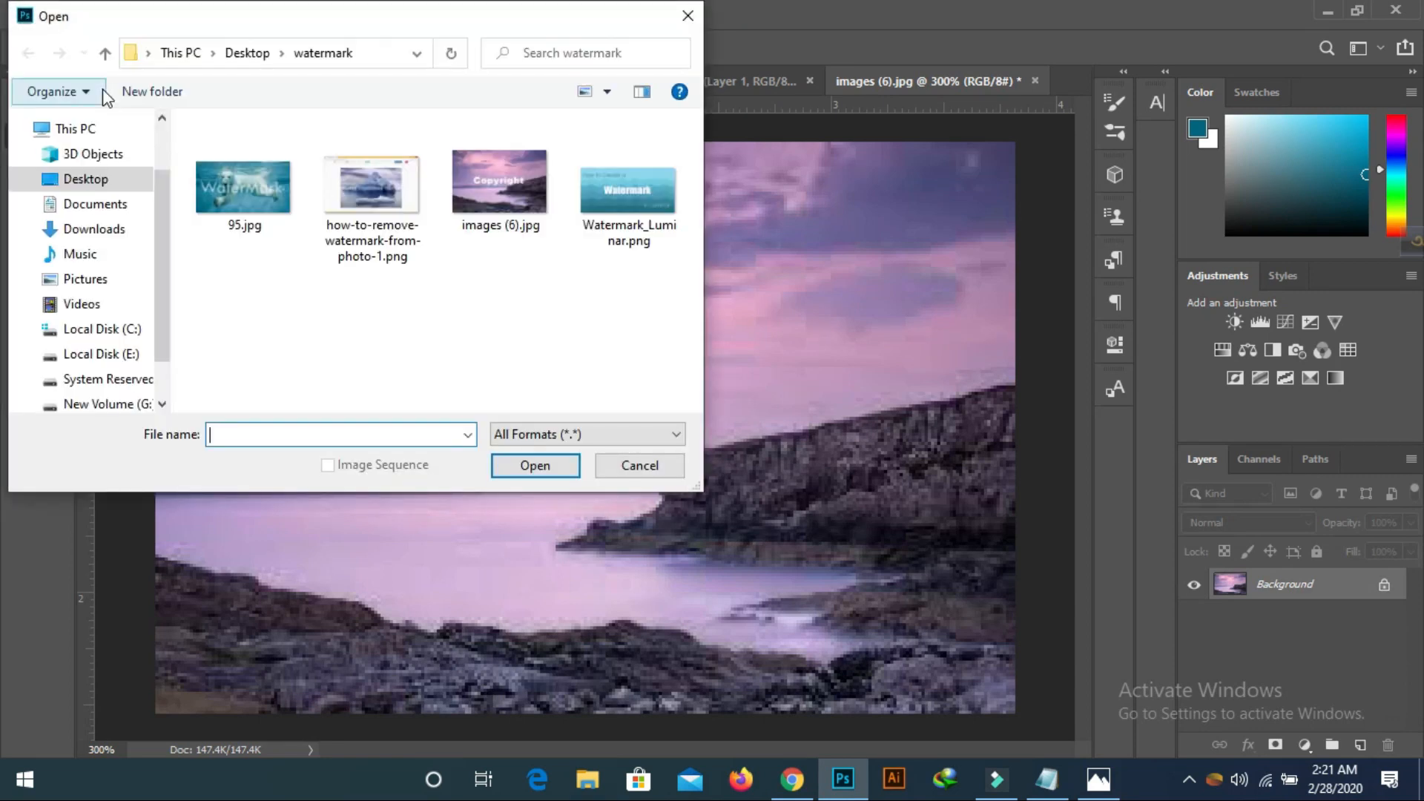
left_click(261, 185)
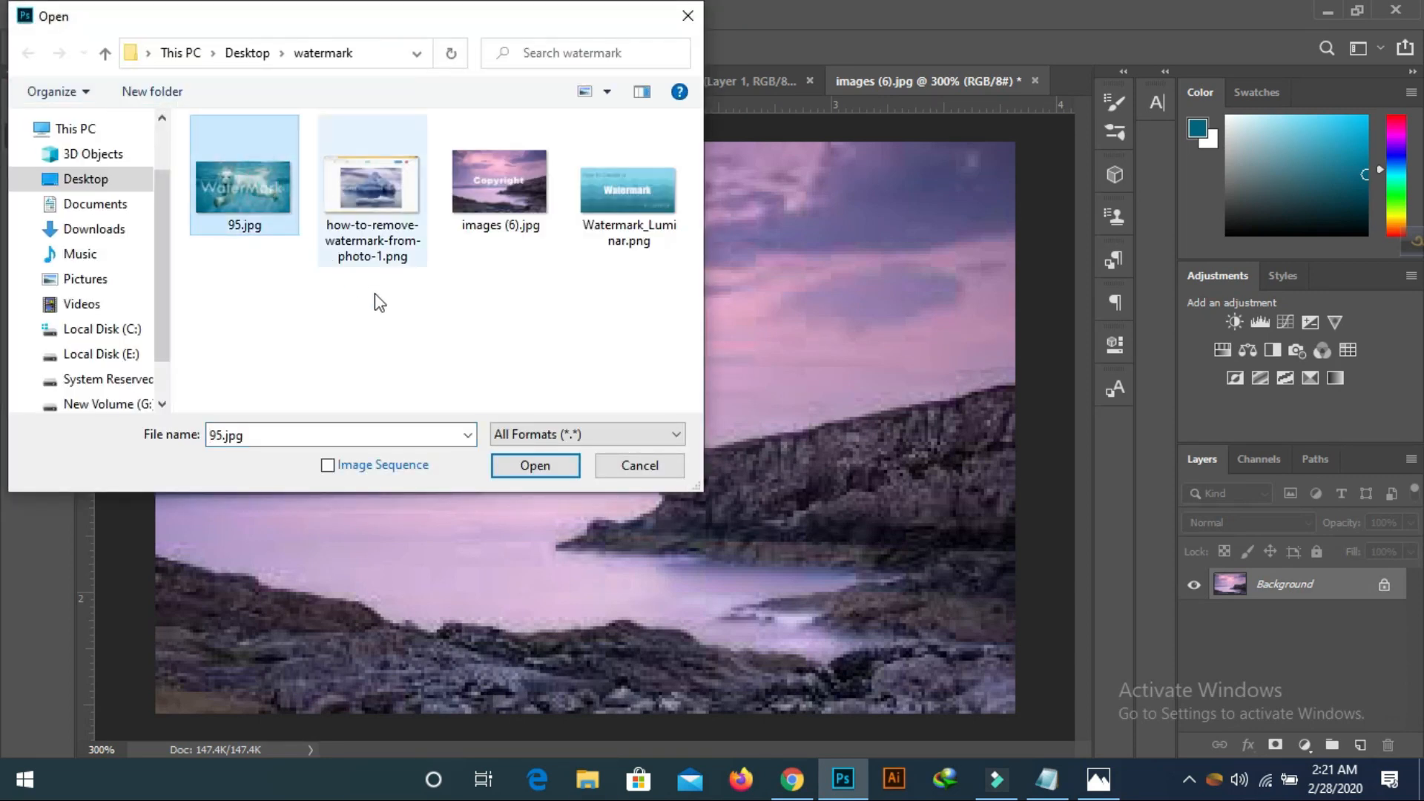
left_click(571, 469)
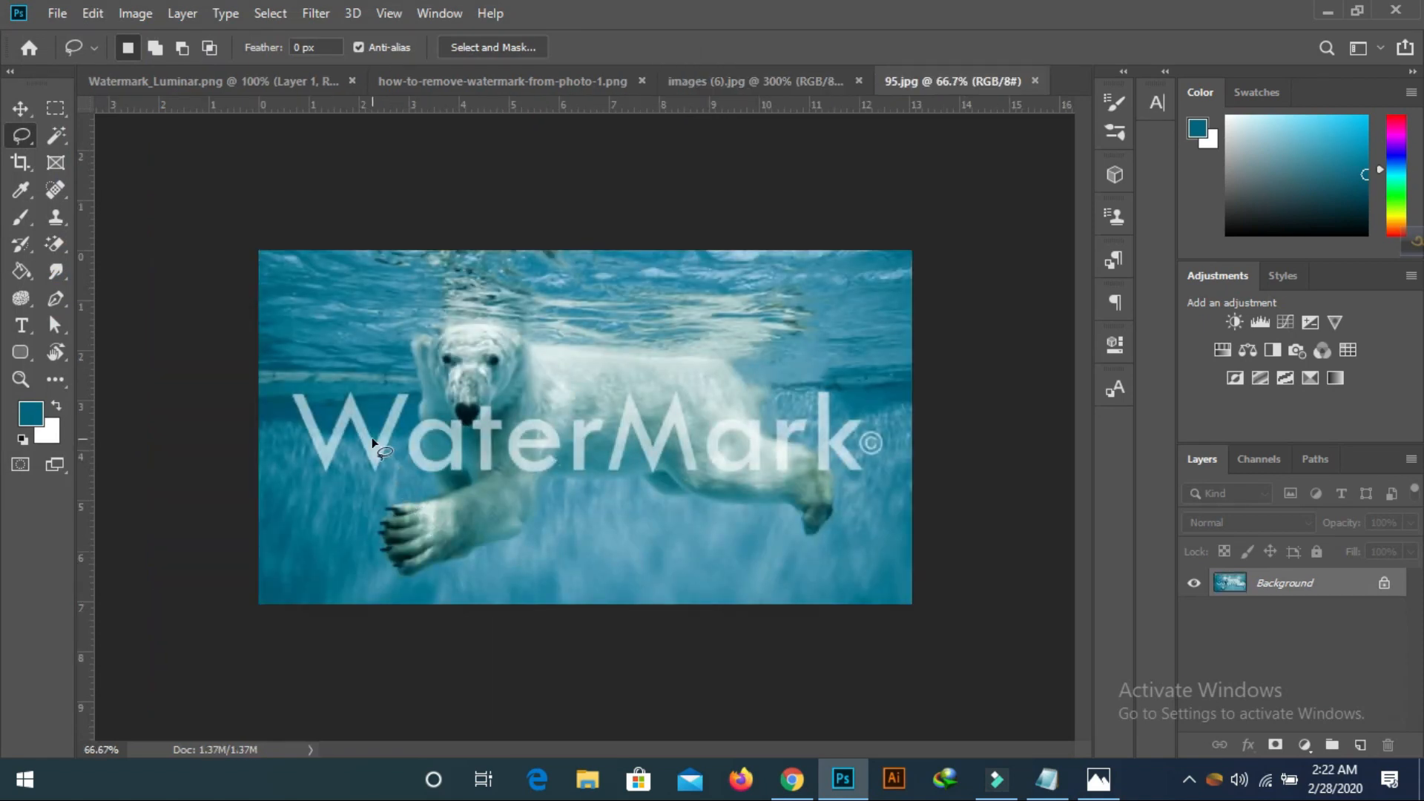
Select the letters W, a and t of the "WaterMark" text with the Magic Wand at tolerance 32
left_click(61, 136)
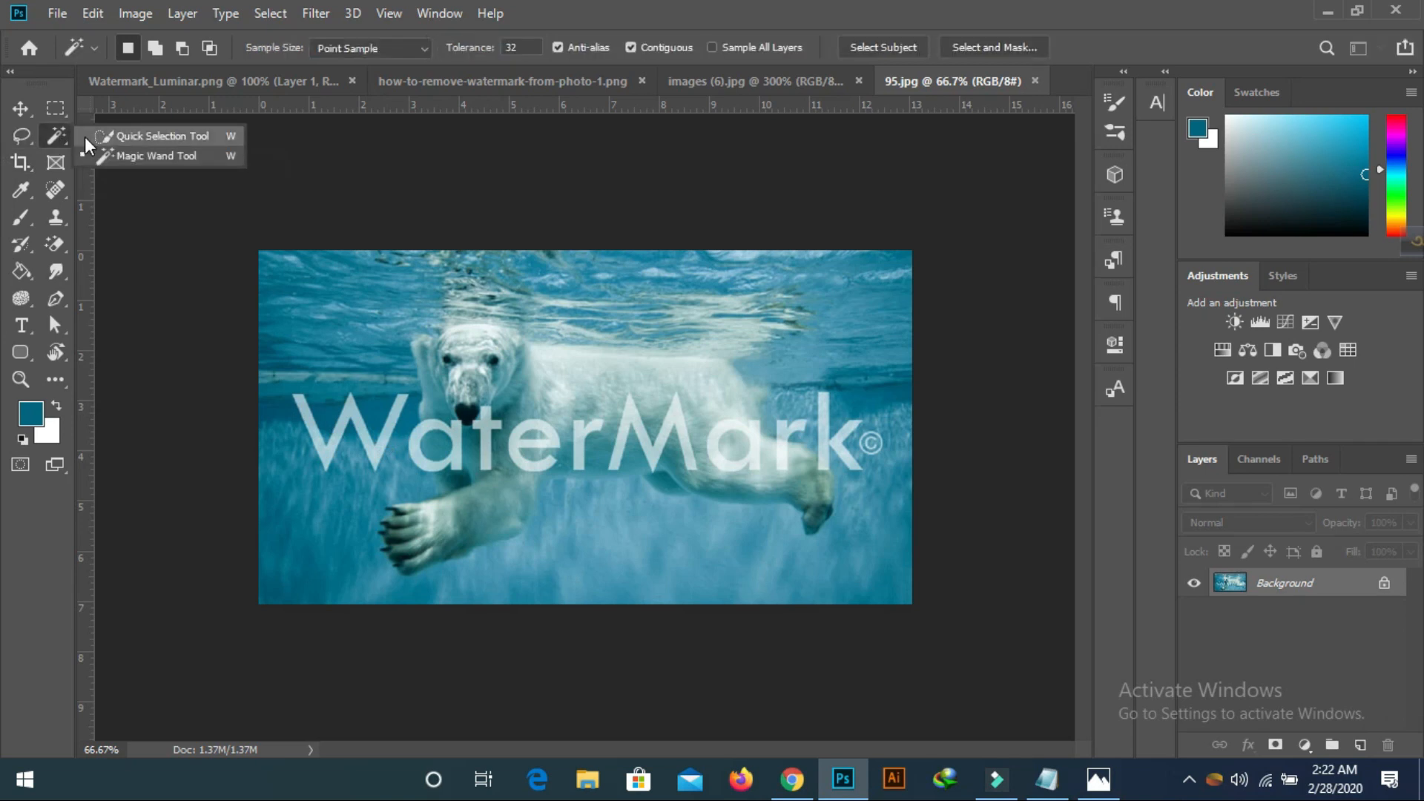
left_click(87, 137)
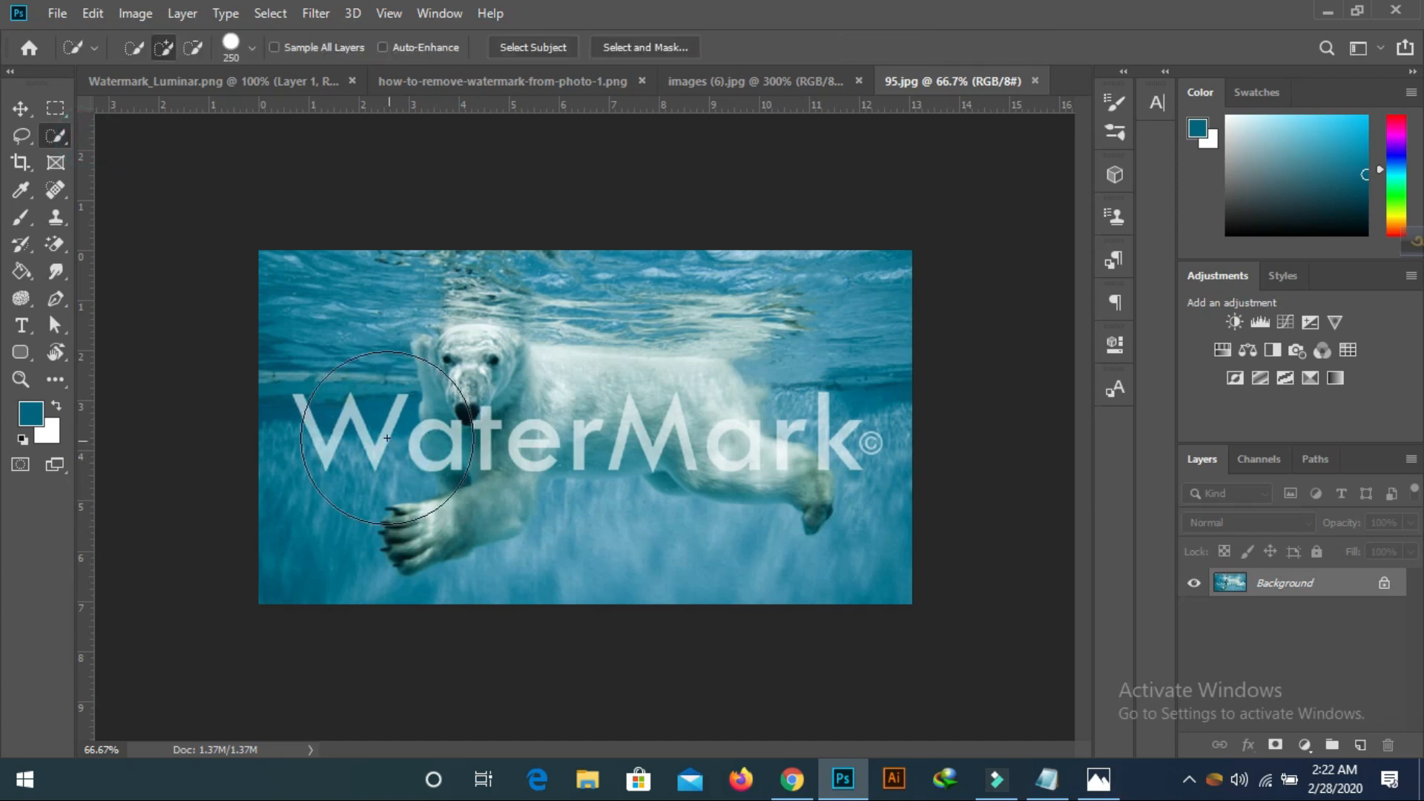
left_click(54, 138)
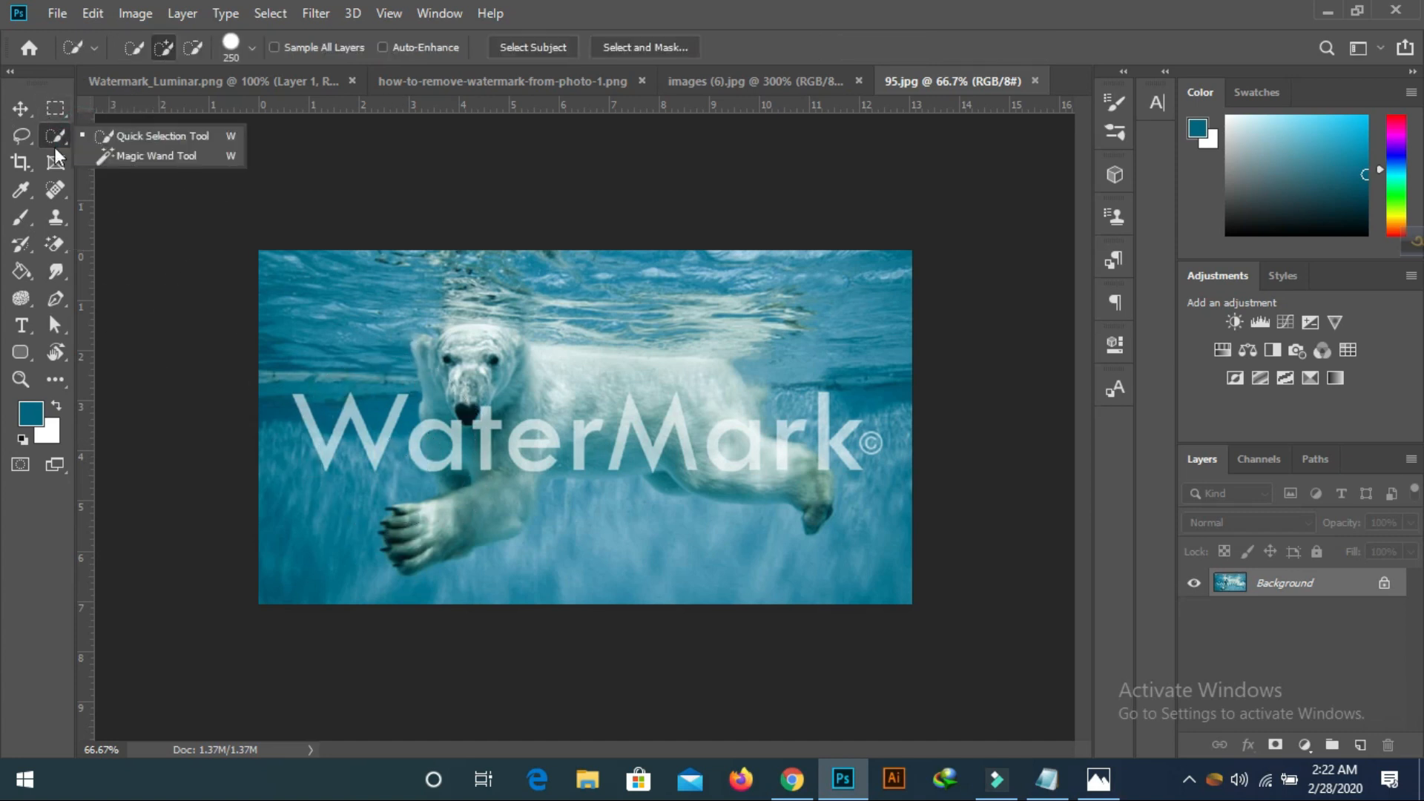
left_click(140, 159)
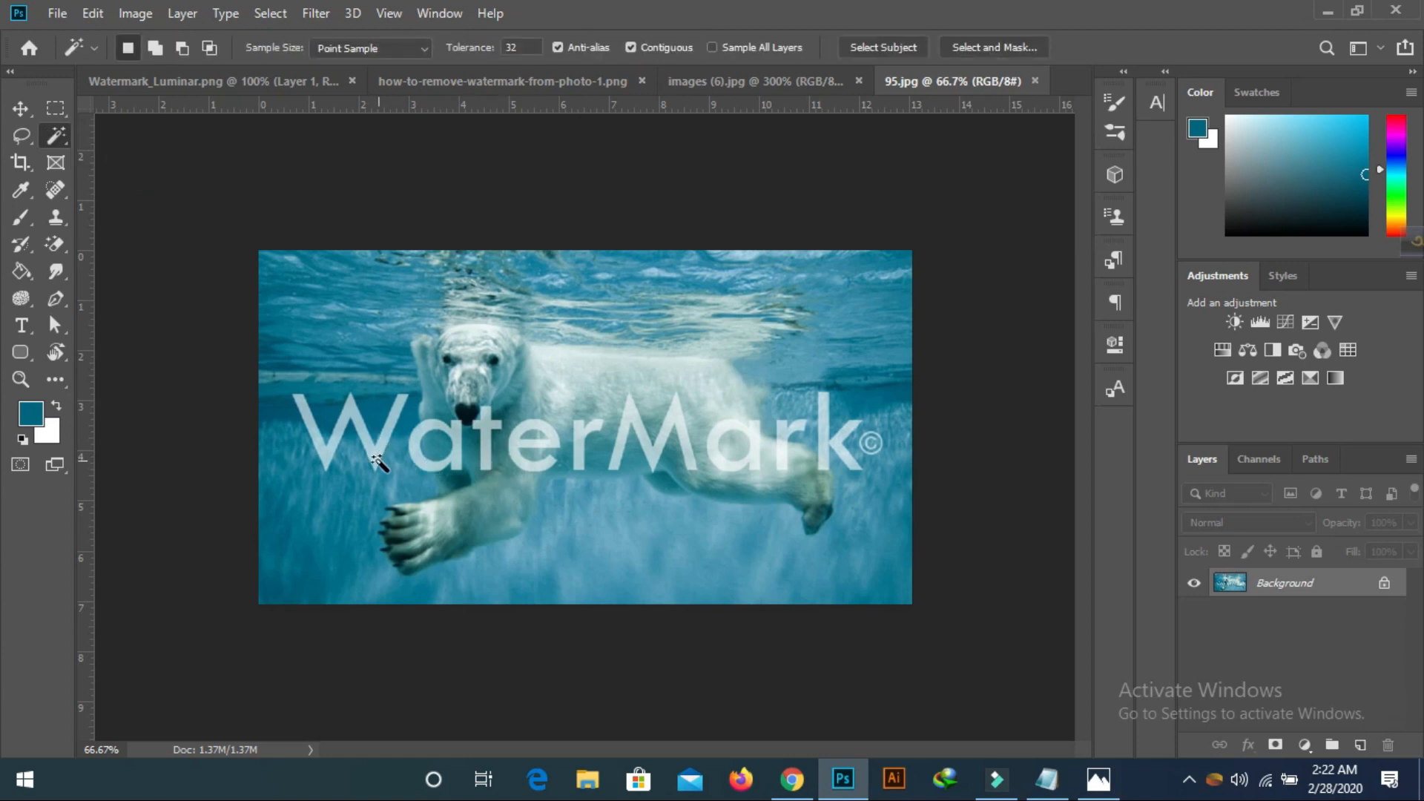
left_click(340, 443)
key("shift")
left_click(413, 453, "shift")
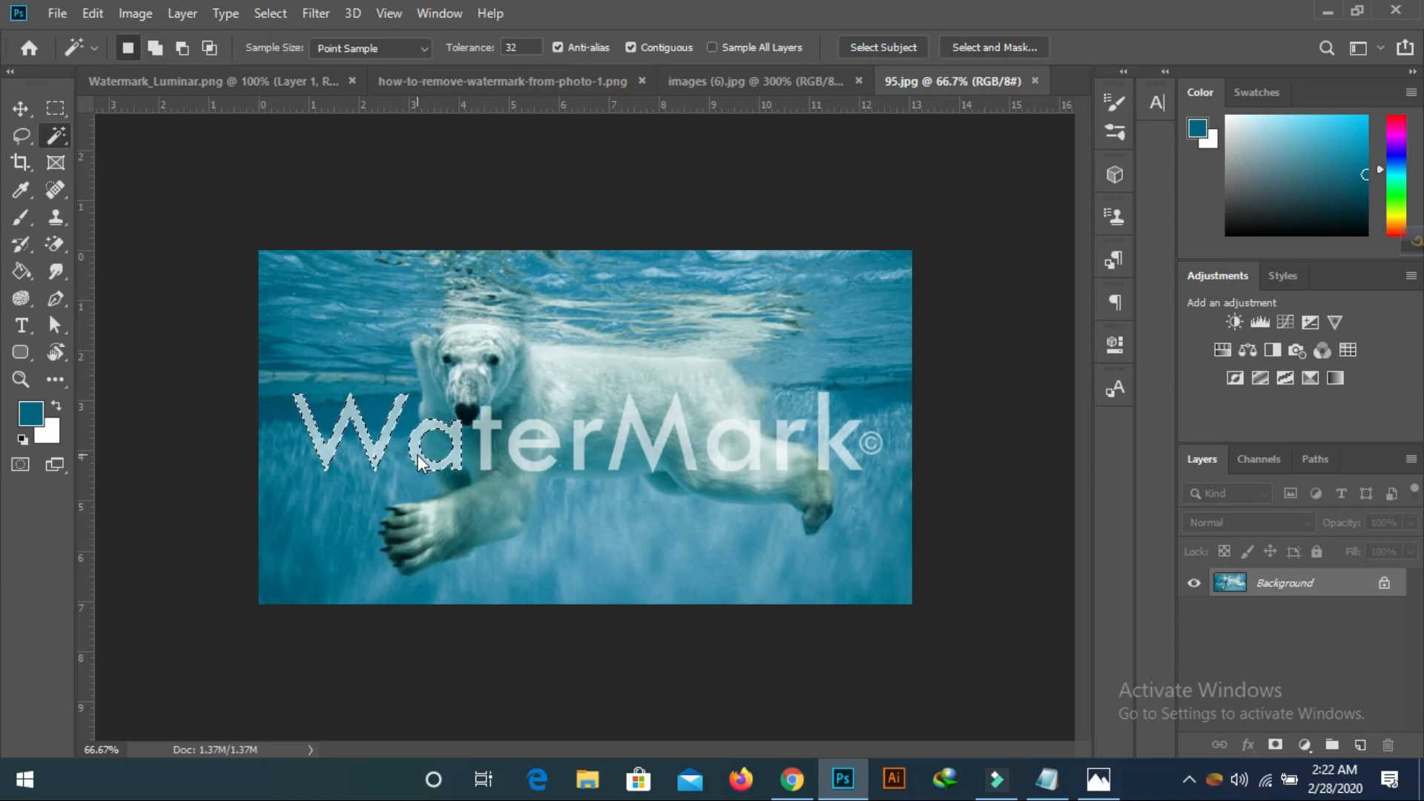
left_click(485, 454, "shift")
Expand the selection around "Wat" by 3 pixels, with the effect applied at canvas bounds
left_click(287, 9)
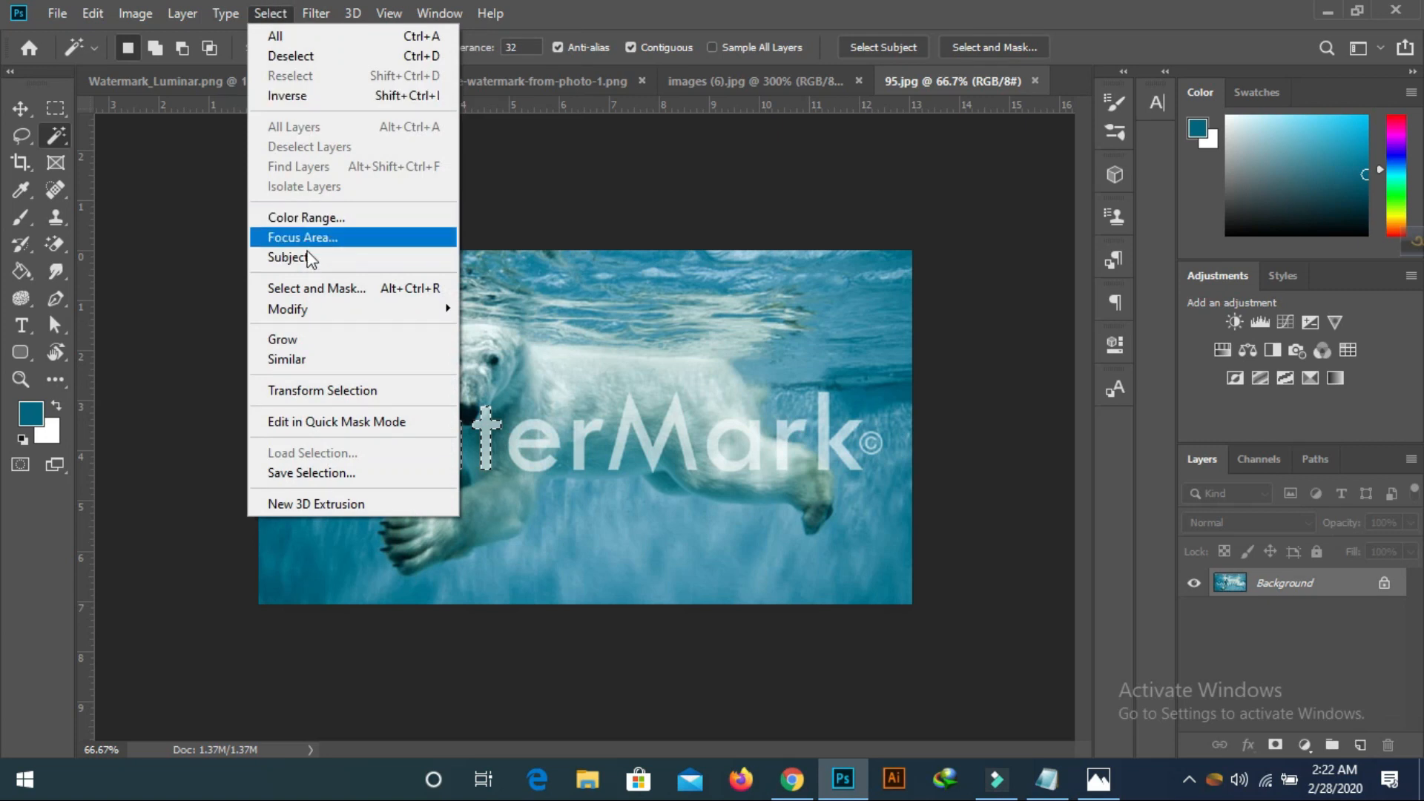
mouse_move(309, 309)
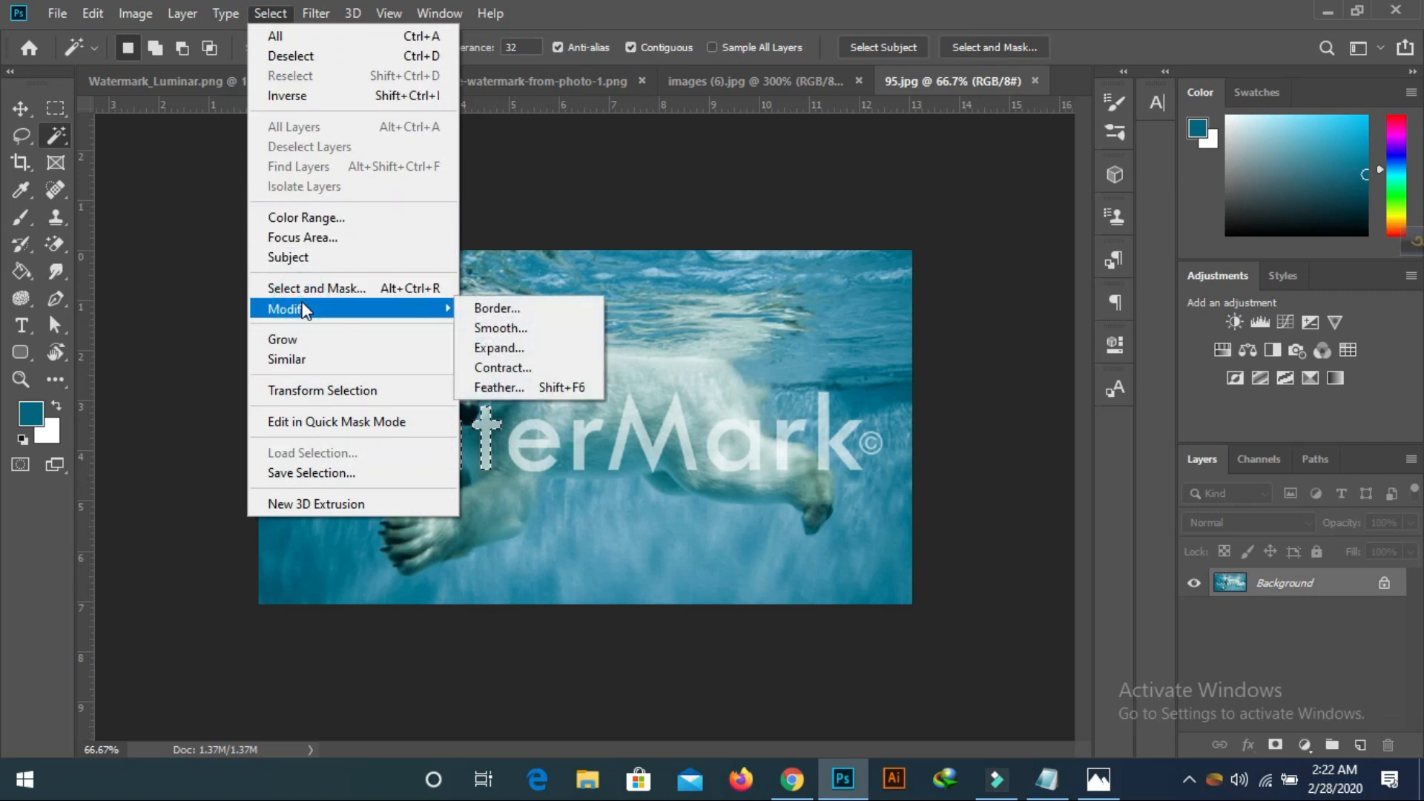
left_click(534, 348)
left_click(803, 242)
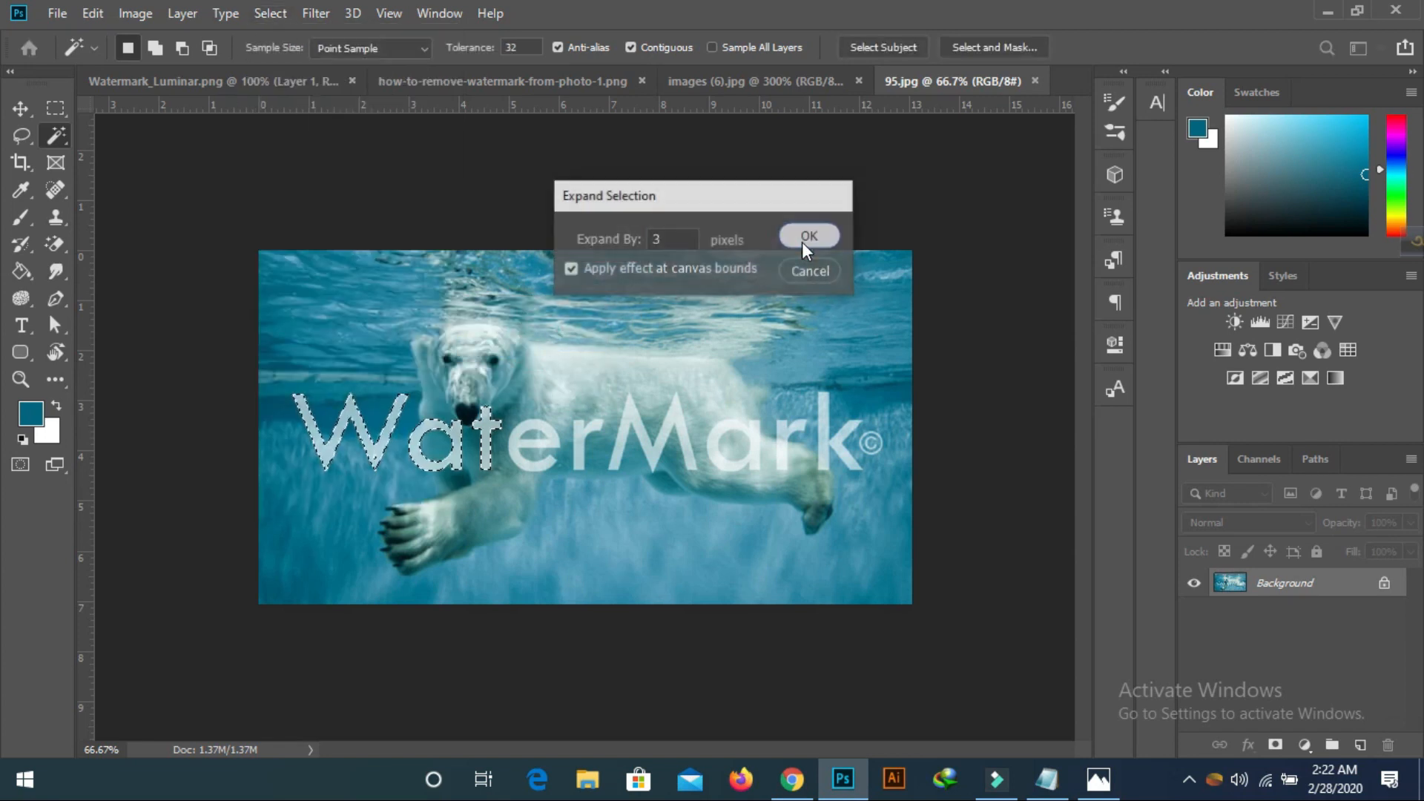
Remove the letters "Wat" with a Content-Aware fill at 100% opacity and clear the selection
left_click(96, 10)
left_click(132, 341)
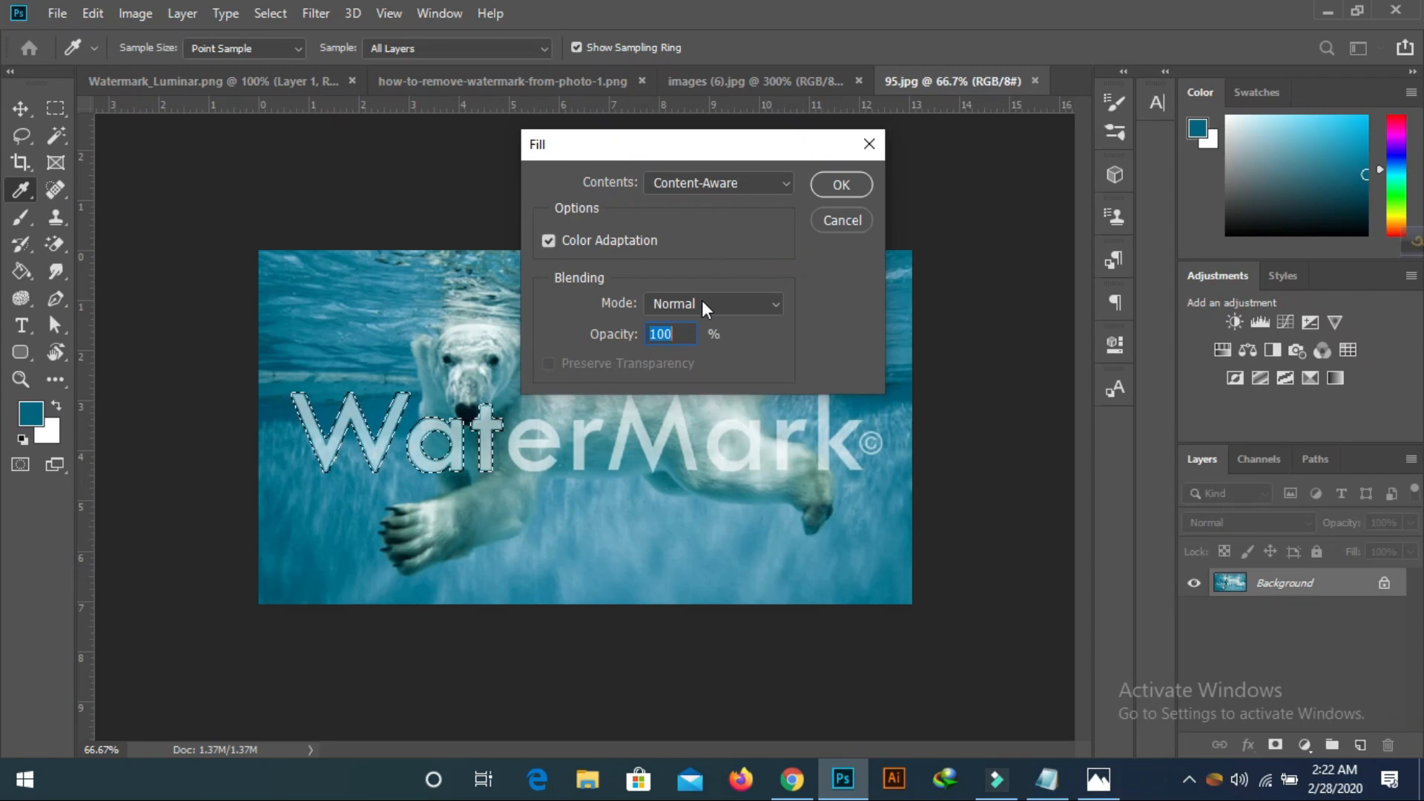
left_click(855, 184)
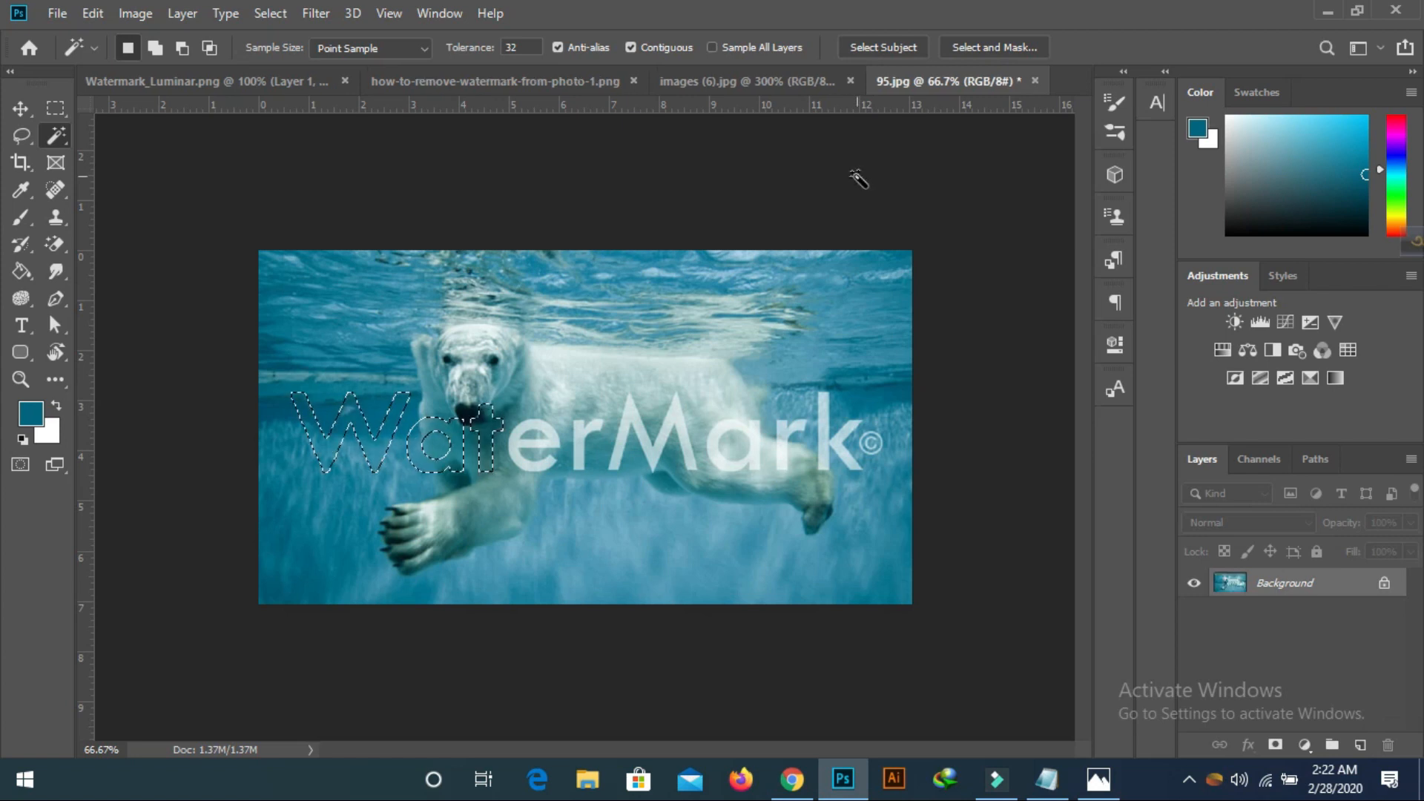
key("ctrl+d")
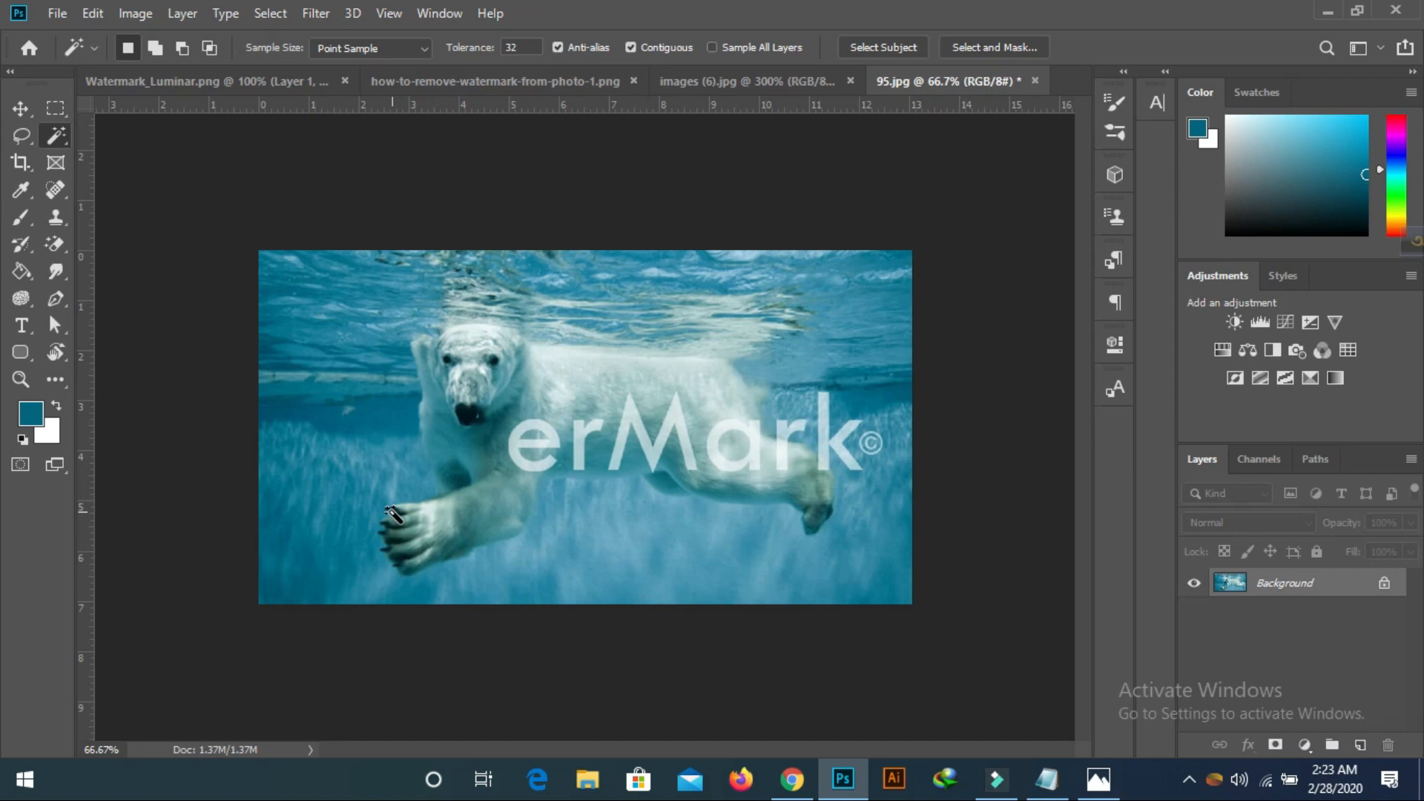
Select the letter k and the © symbol of the remaining watermark with the Magic Wand
left_click(549, 465)
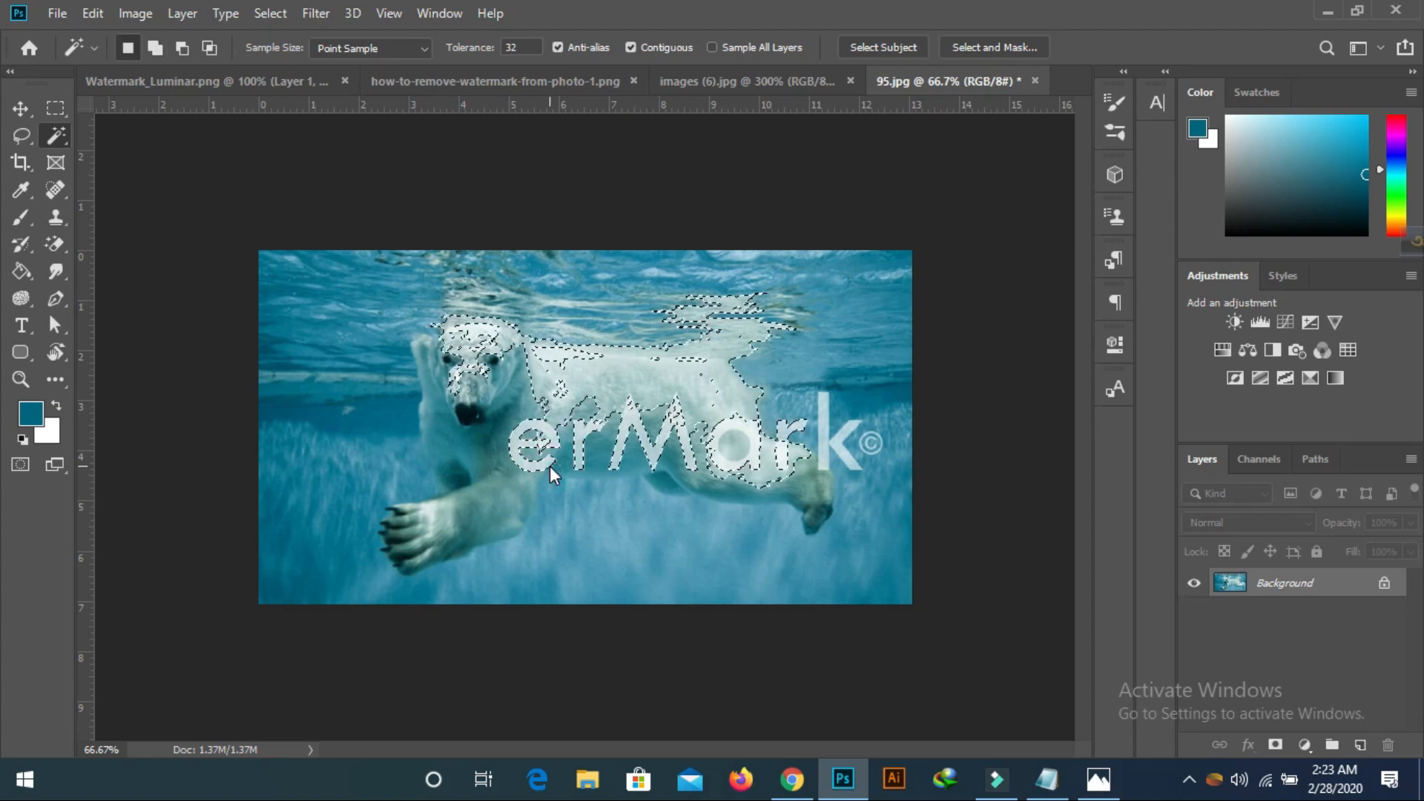
key("ctrl+d")
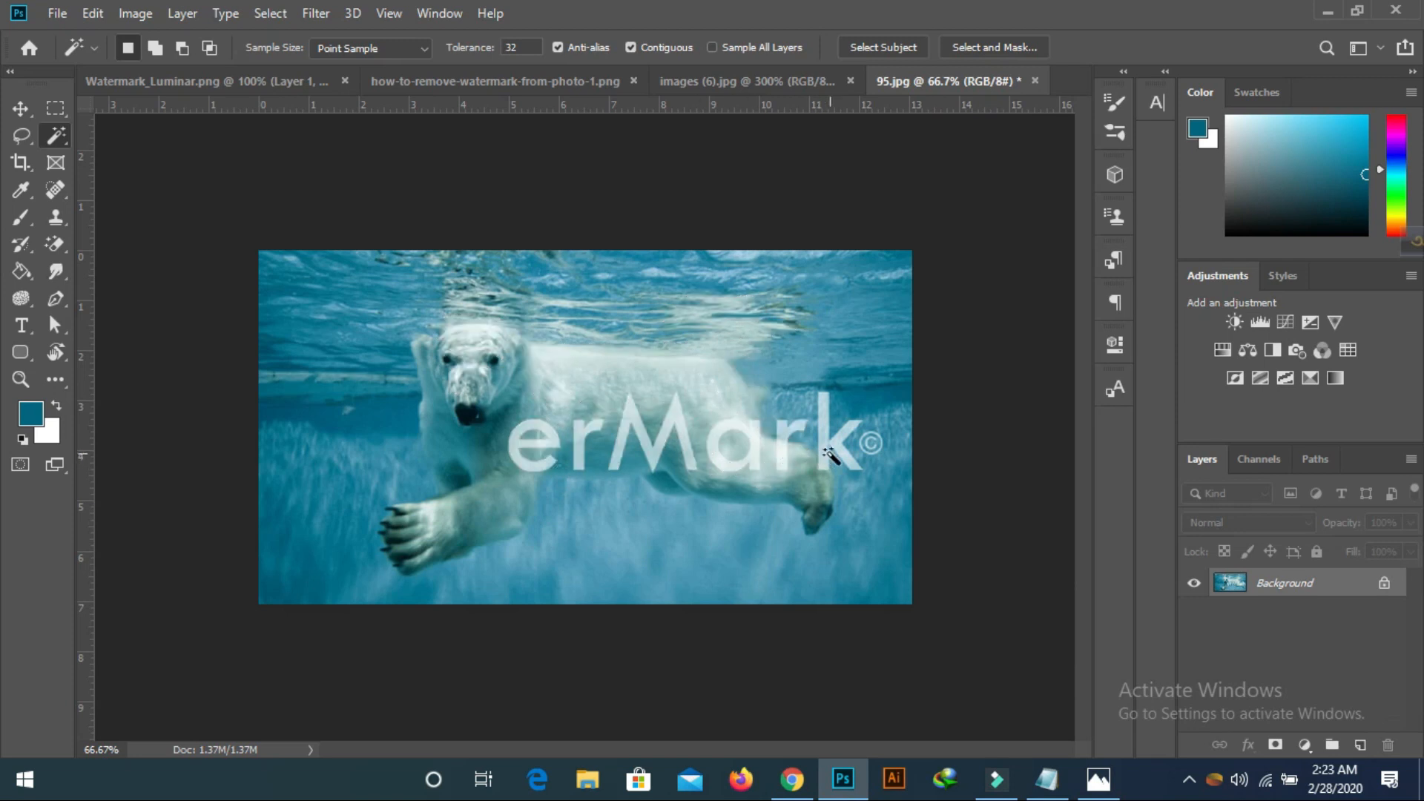
key("shift")
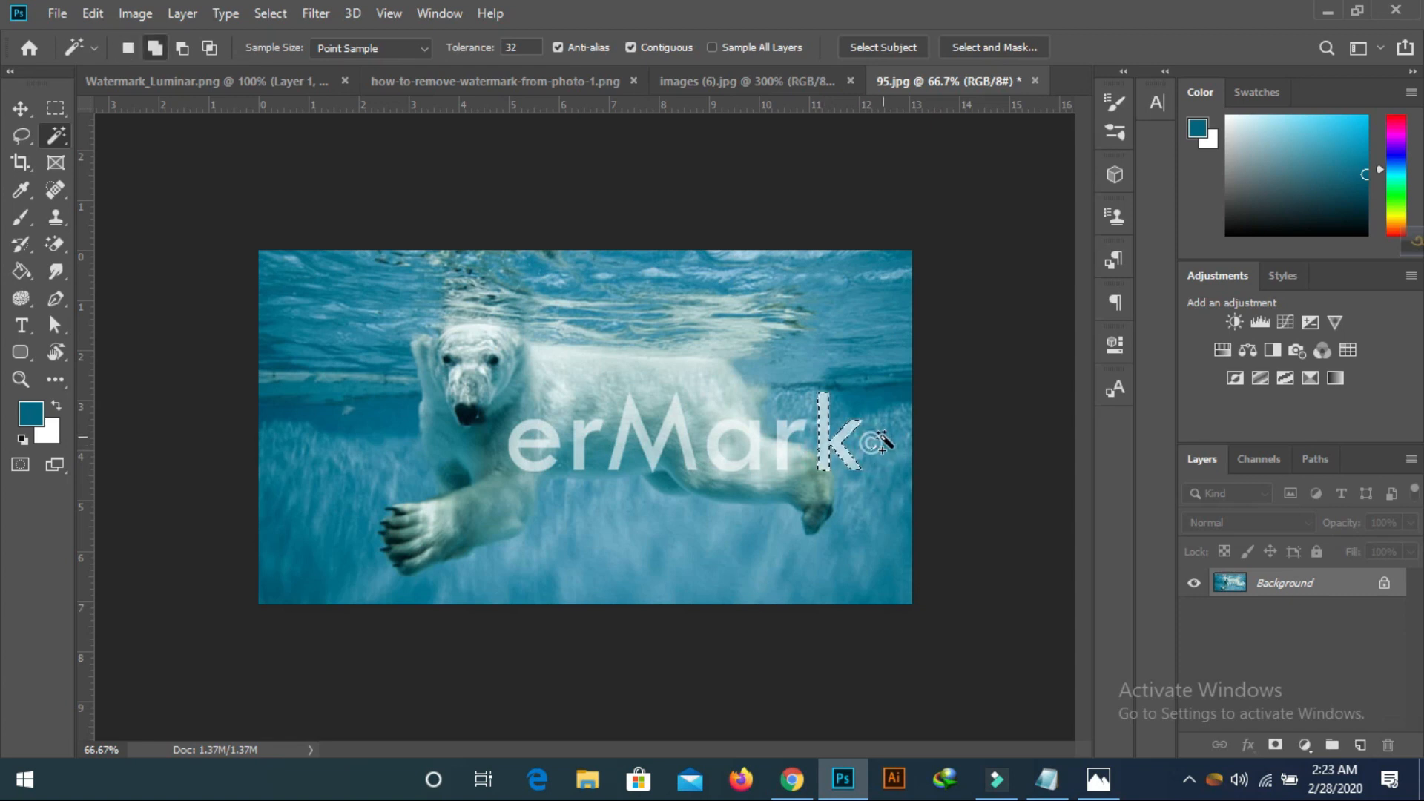
left_click(870, 444, "shift")
left_click(127, 48)
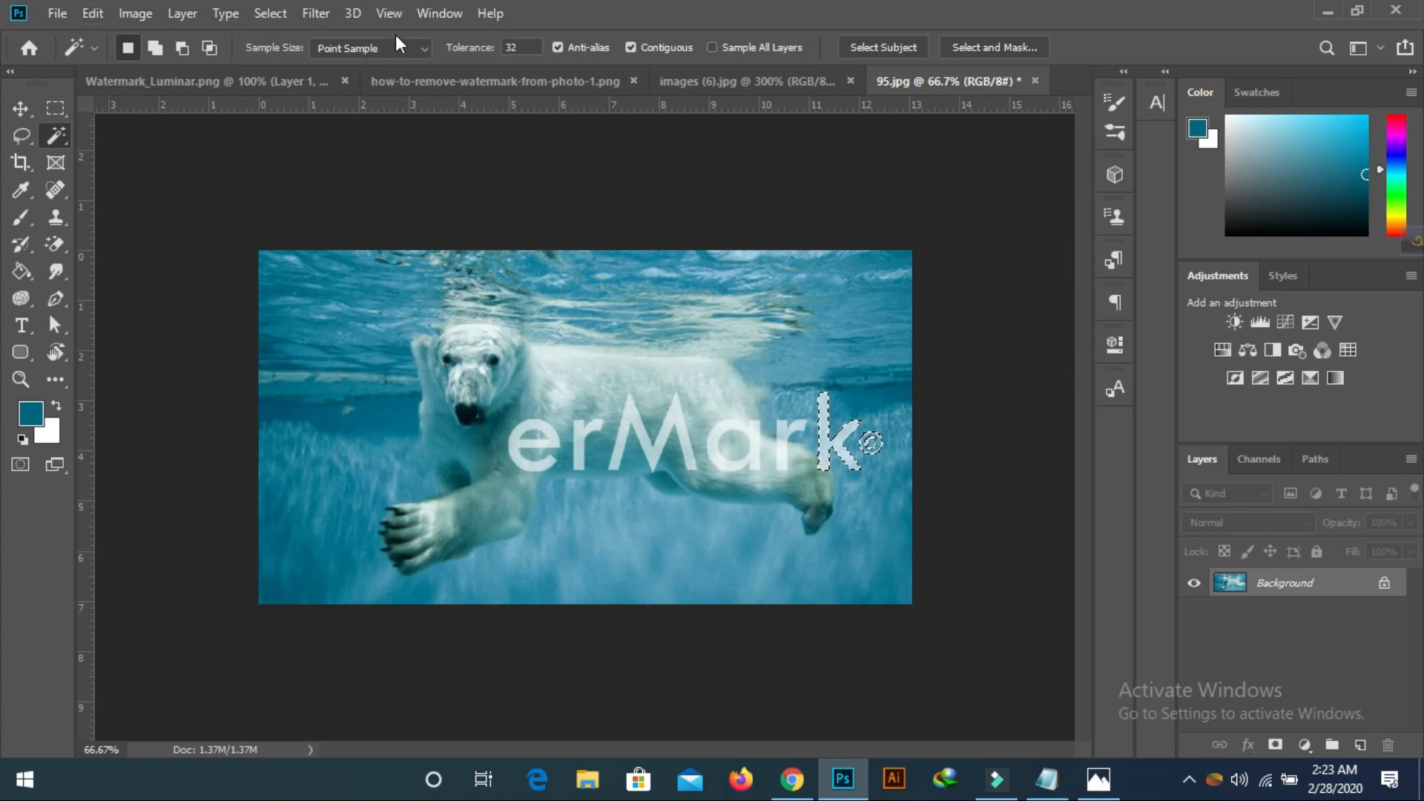
Expand the selection around the k and the © symbol by 3 pixels, applied at canvas bounds
left_click(265, 15)
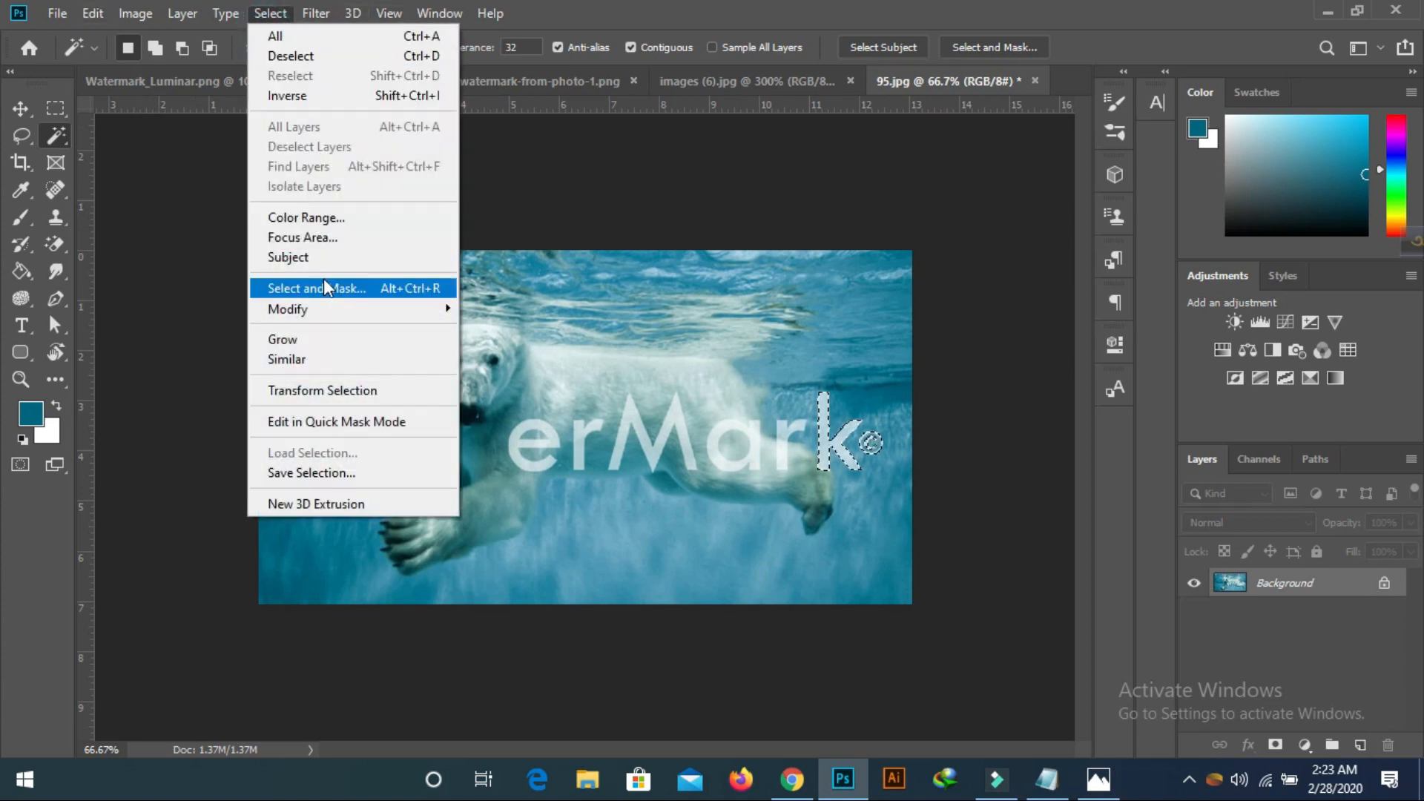
mouse_move(325, 307)
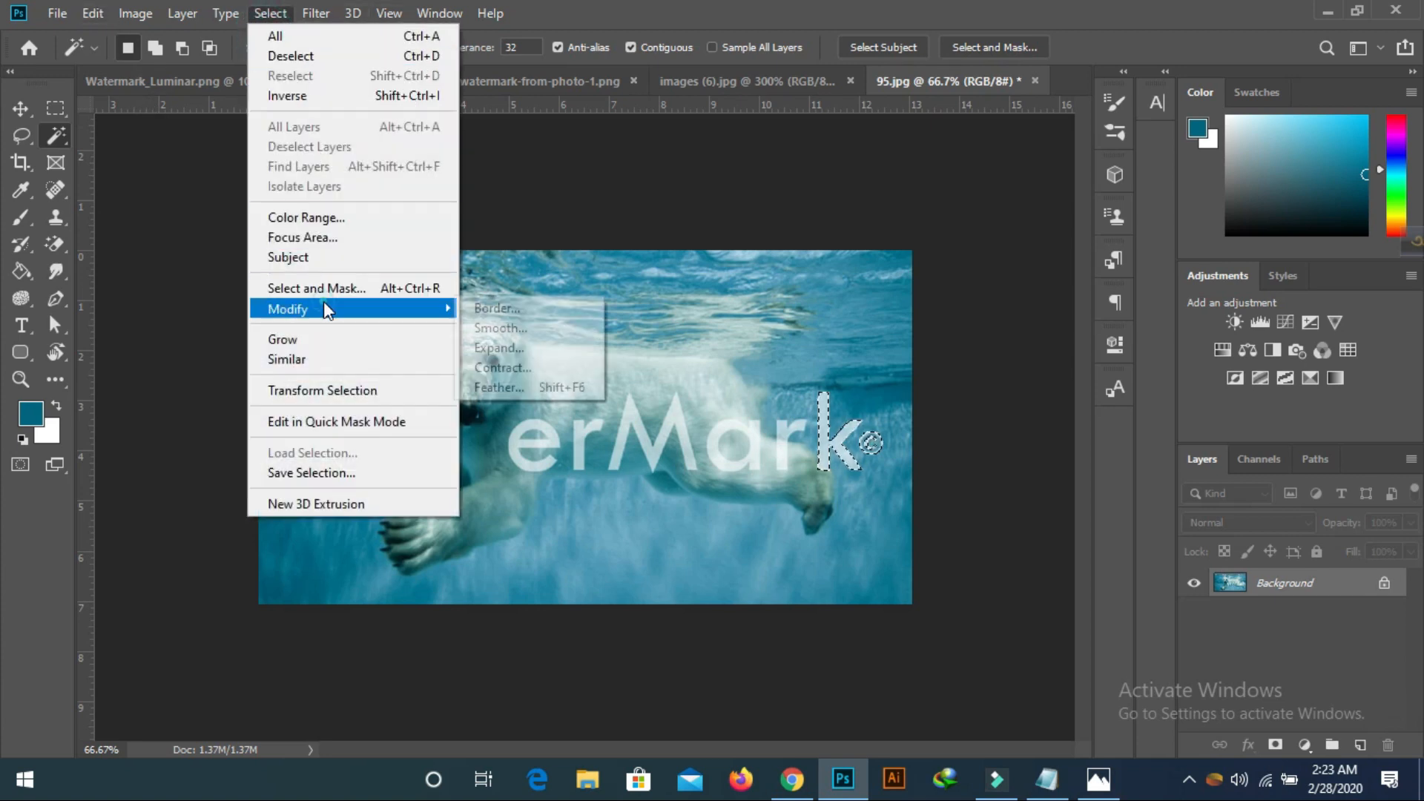
left_click(495, 349)
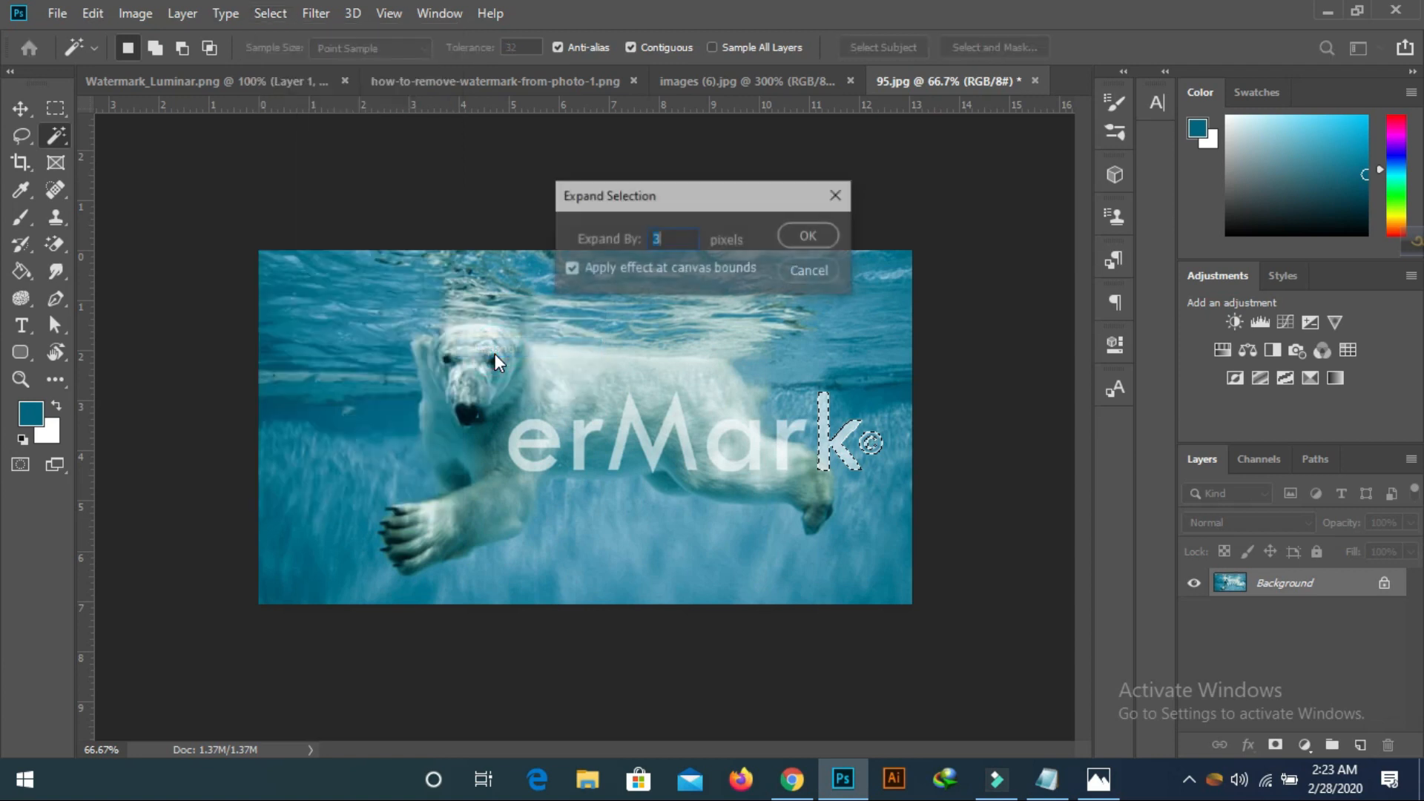
left_click(804, 238)
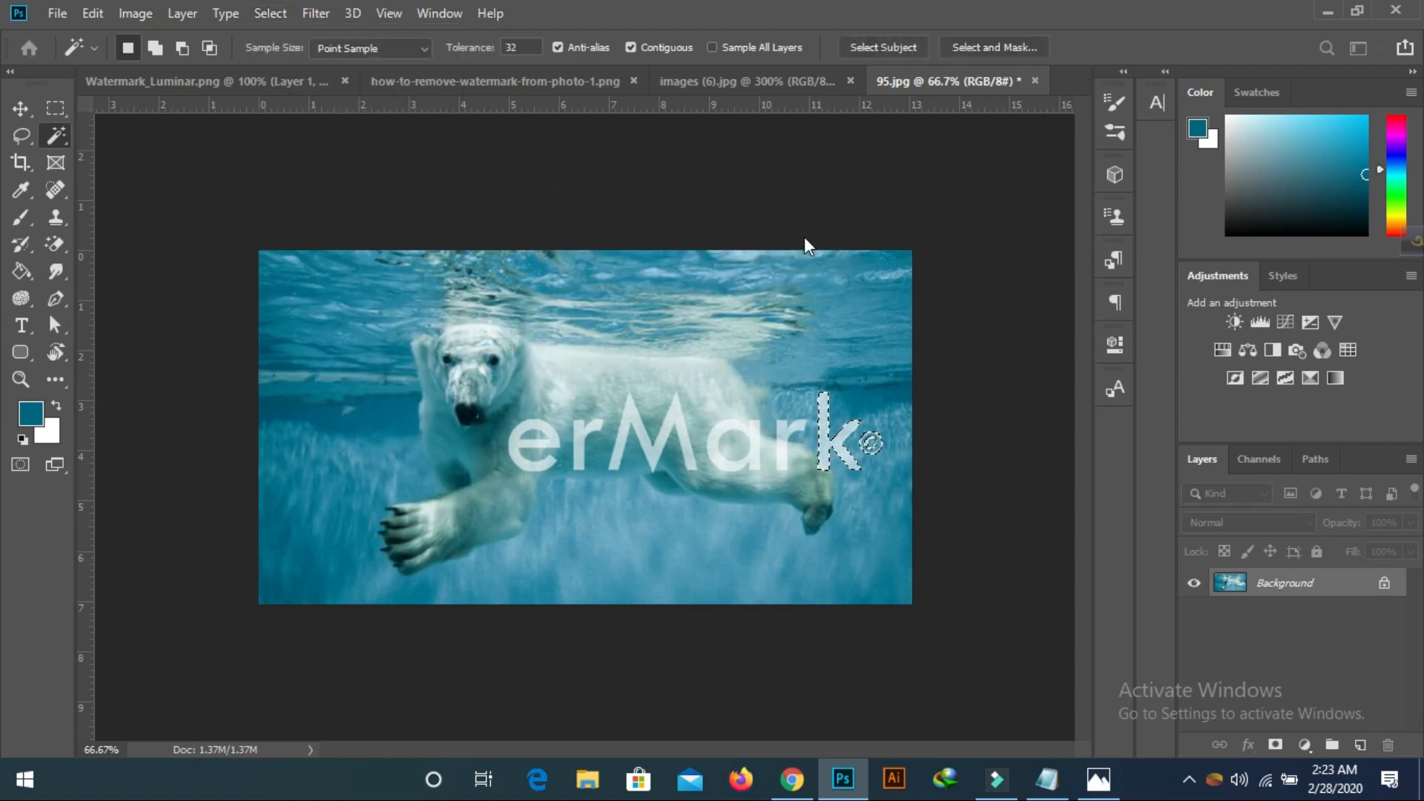
Remove the k and the © symbol with a Content-Aware fill in Normal mode at 100% opacity, and deselect
left_click(92, 12)
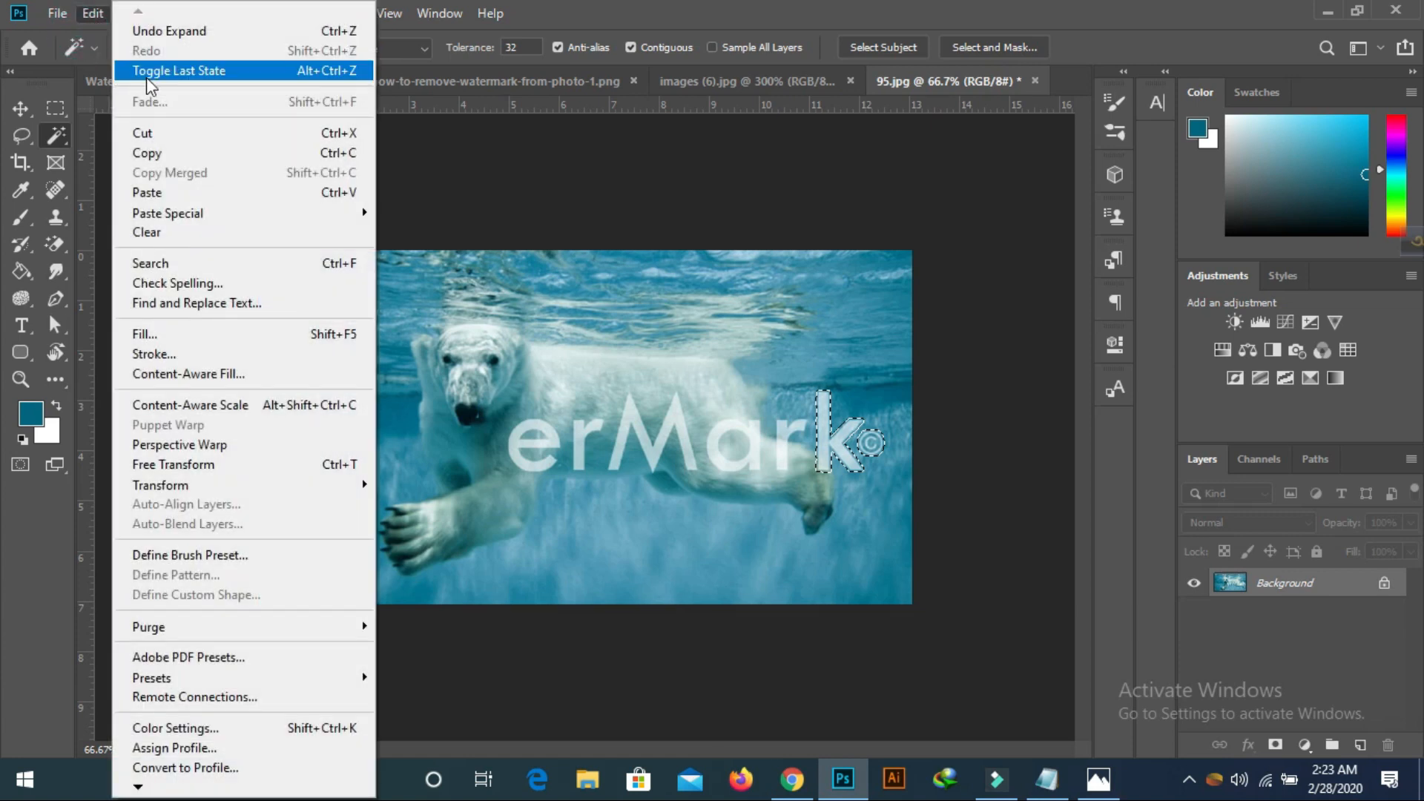
left_click(219, 342)
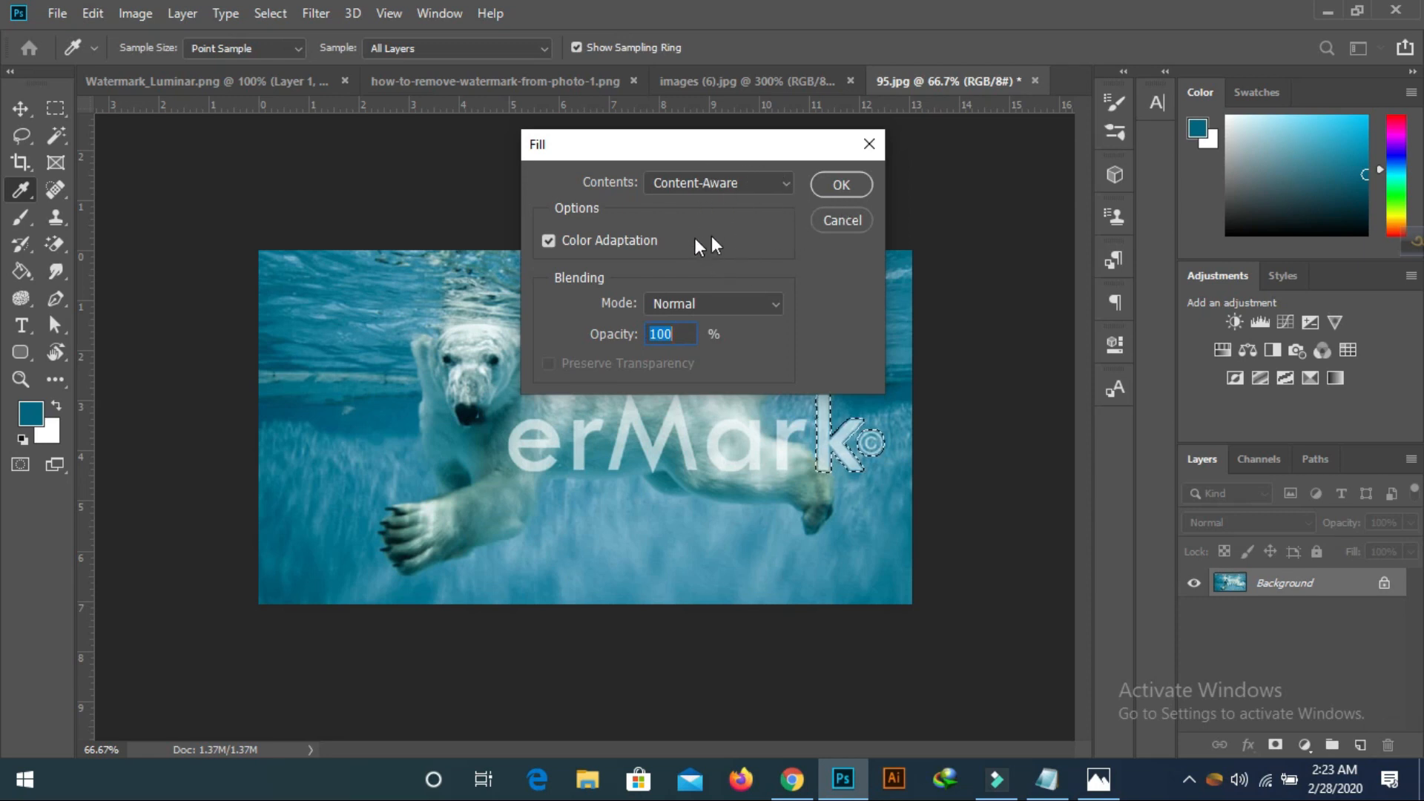
left_click(853, 184)
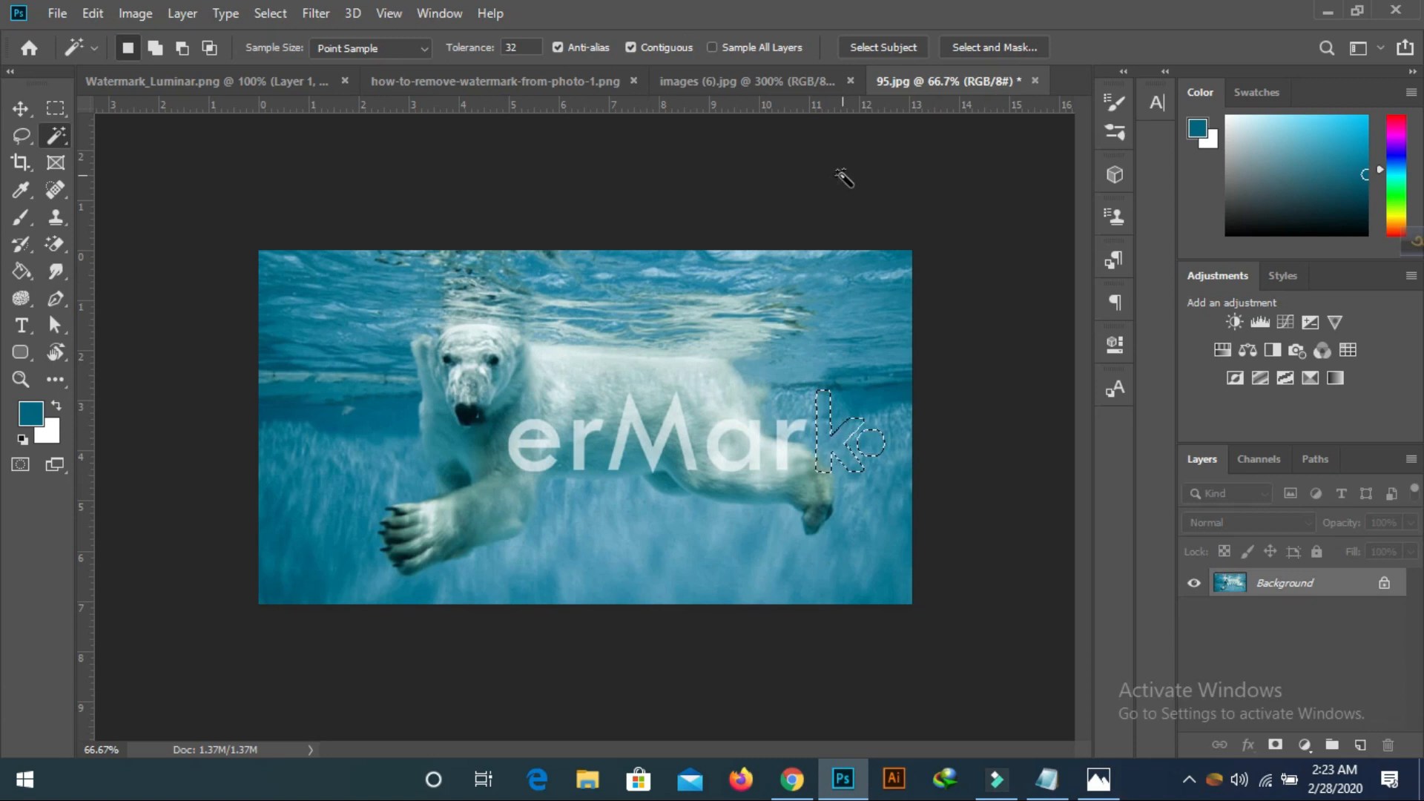
key("ctrl+d")
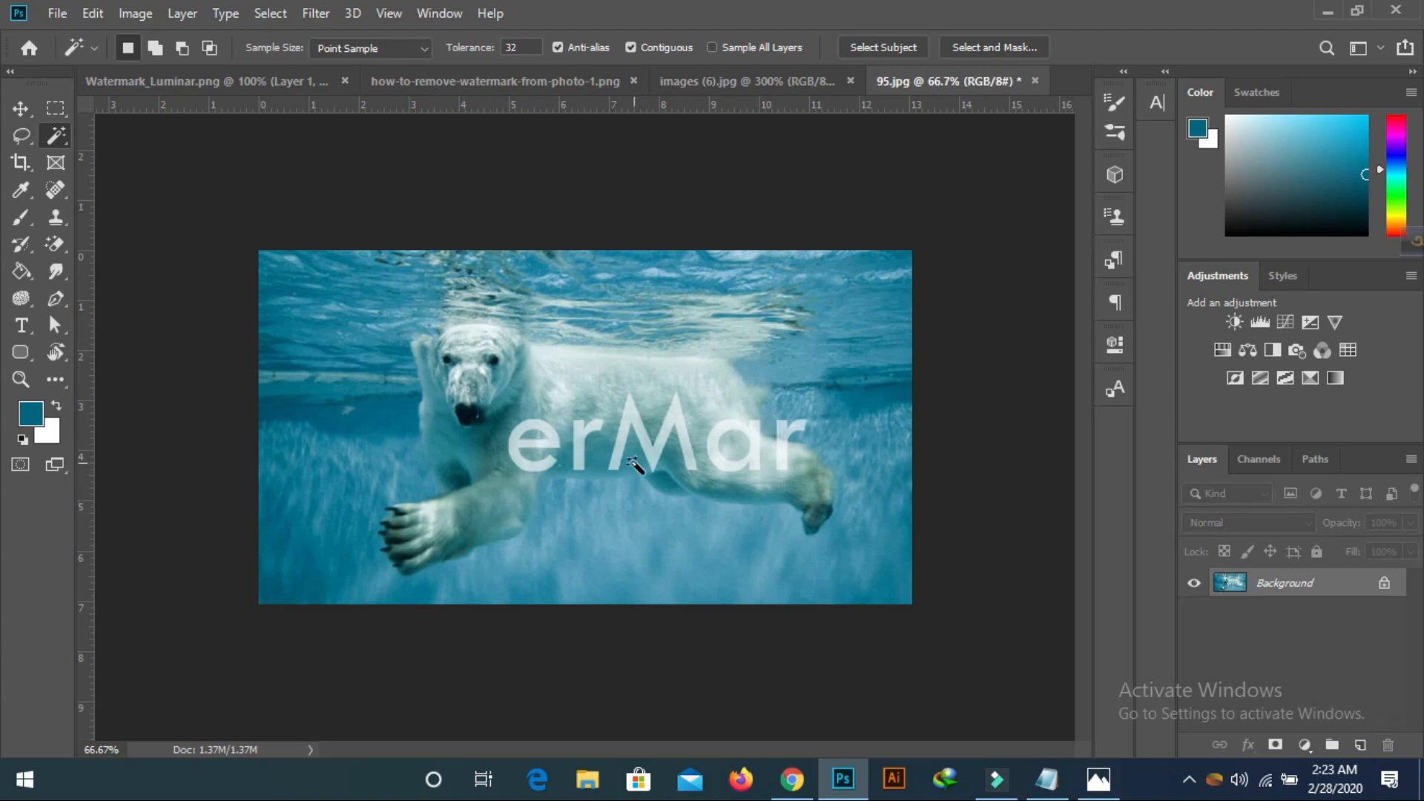
Draw a Lasso selection around the remaining letters "erMar" across the bear's body
left_click(626, 422)
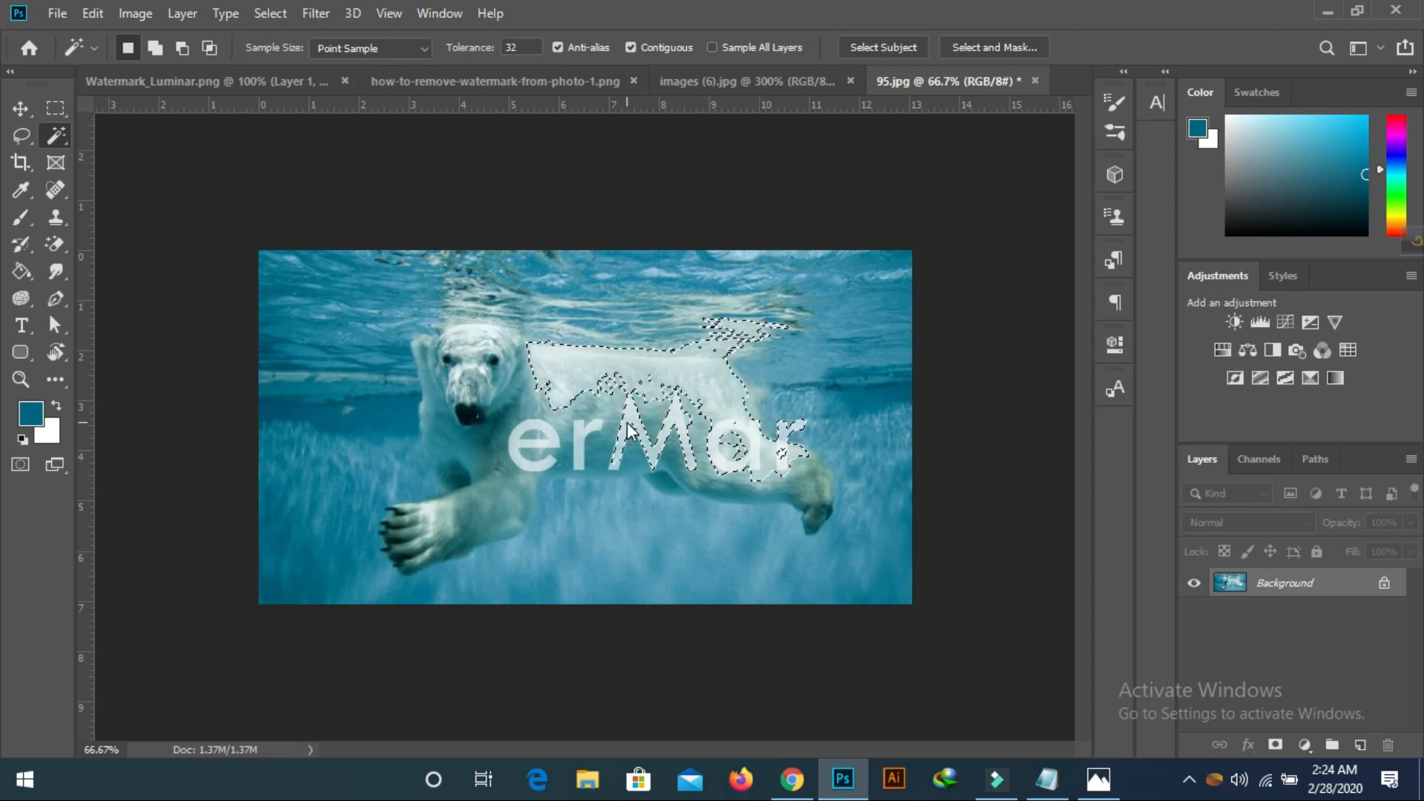
key("ctrl+d")
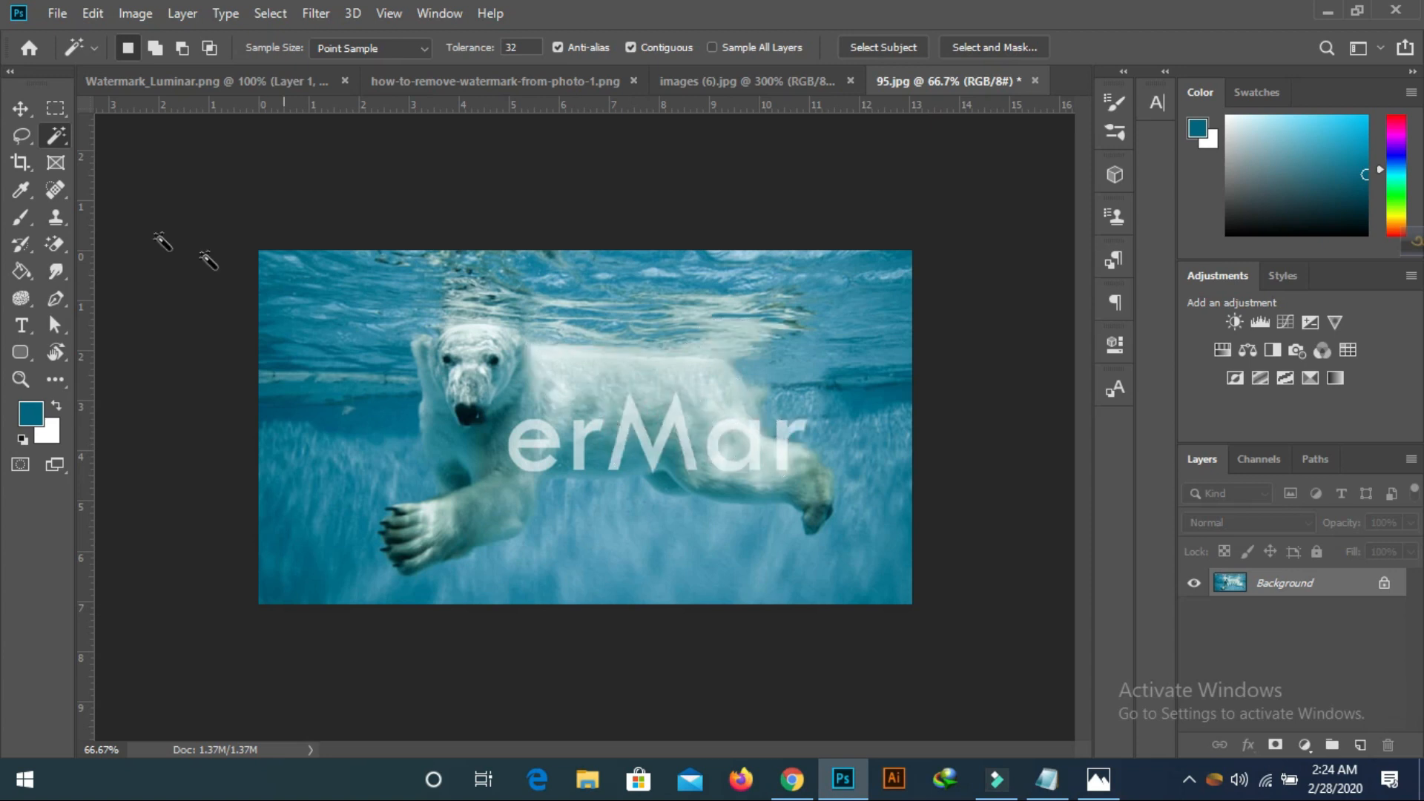
left_click_drag(31, 144, 77, 140)
mouse_move(526, 411)
left_mouse_down()
mouse_move(579, 403)
mouse_move(811, 429)
mouse_move(803, 459)
mouse_move(783, 467)
mouse_move(669, 470)
left_mouse_up()
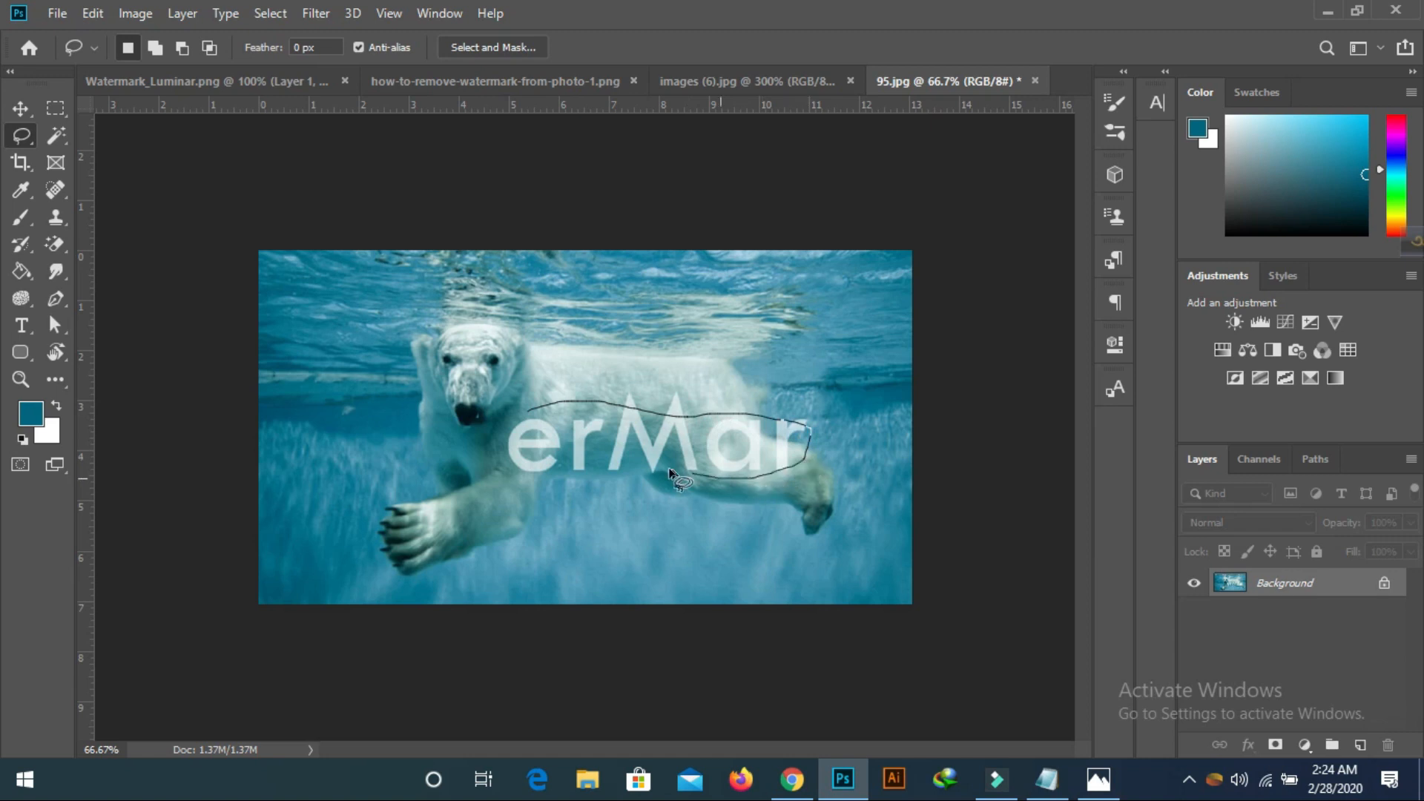
left_click_drag(546, 406, 550, 408)
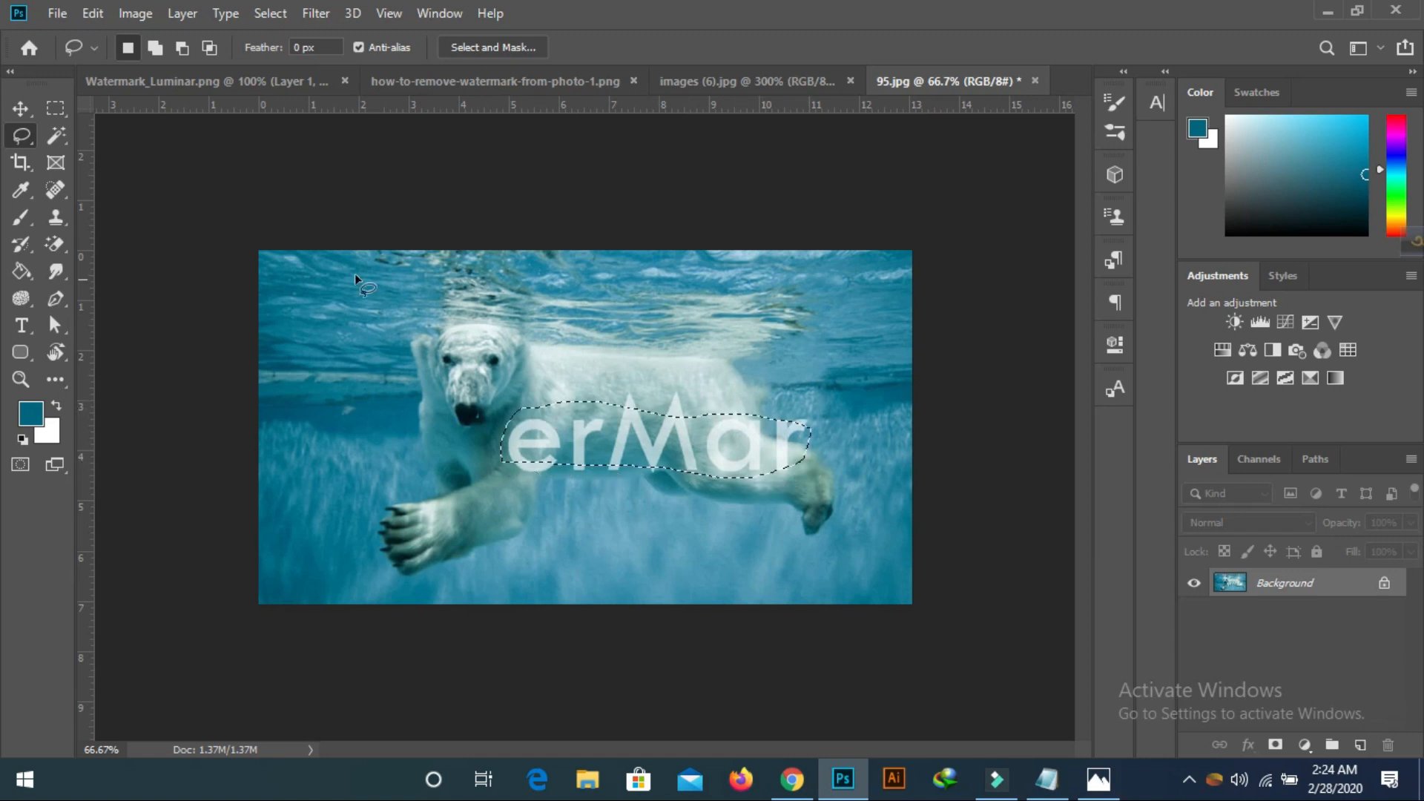
Expand the Lasso selection around "erMar" by 3 pixels, with the effect applied at canvas bounds
left_click(271, 13)
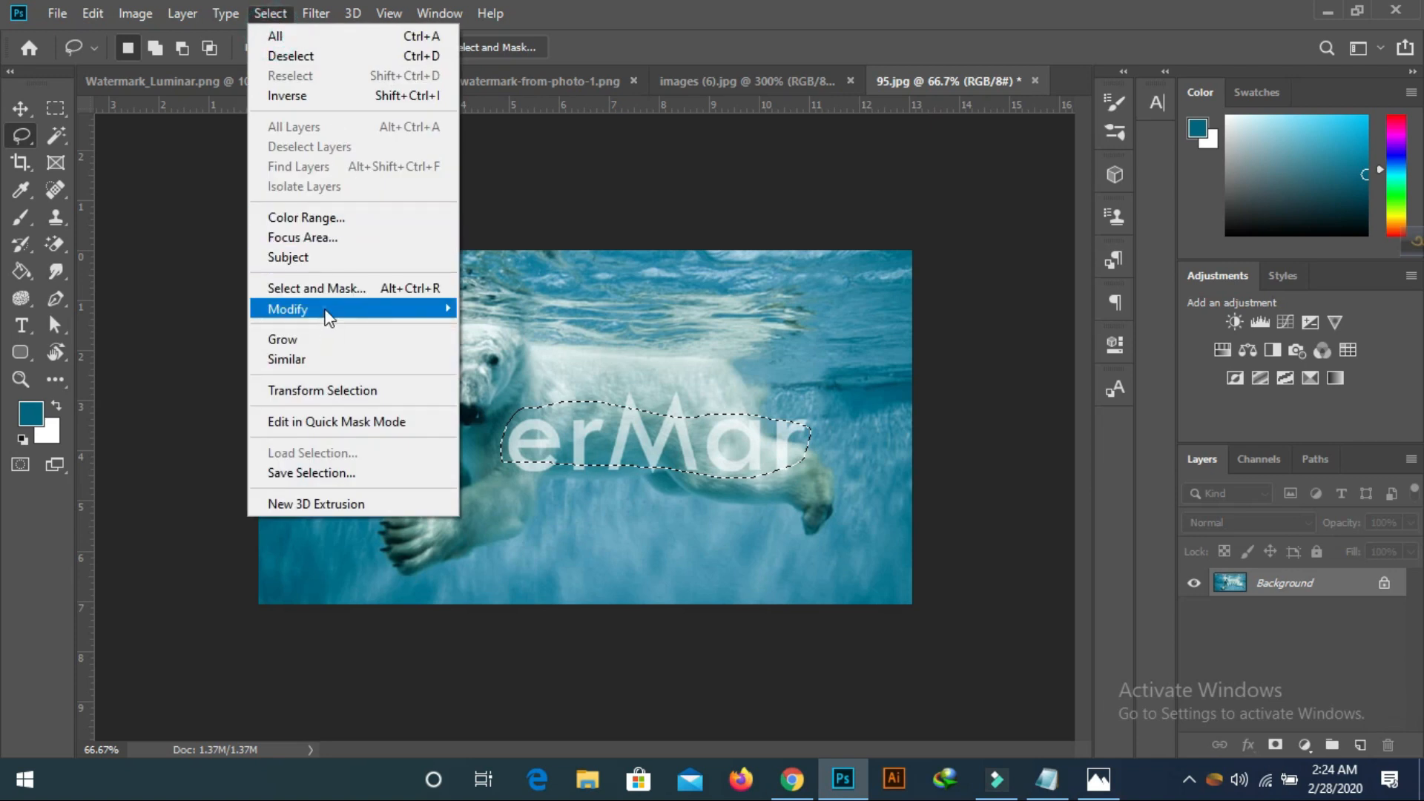
mouse_move(329, 318)
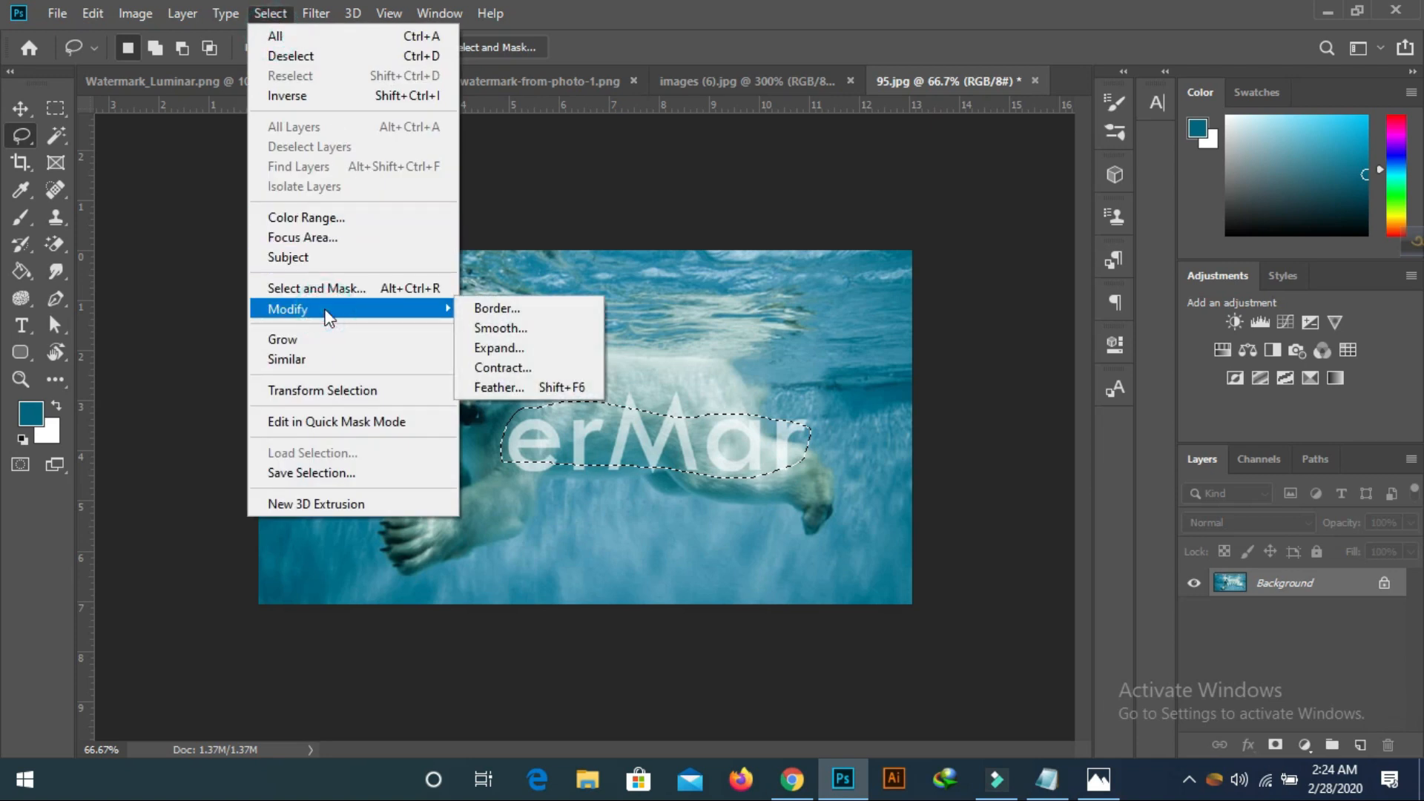
left_click(505, 349)
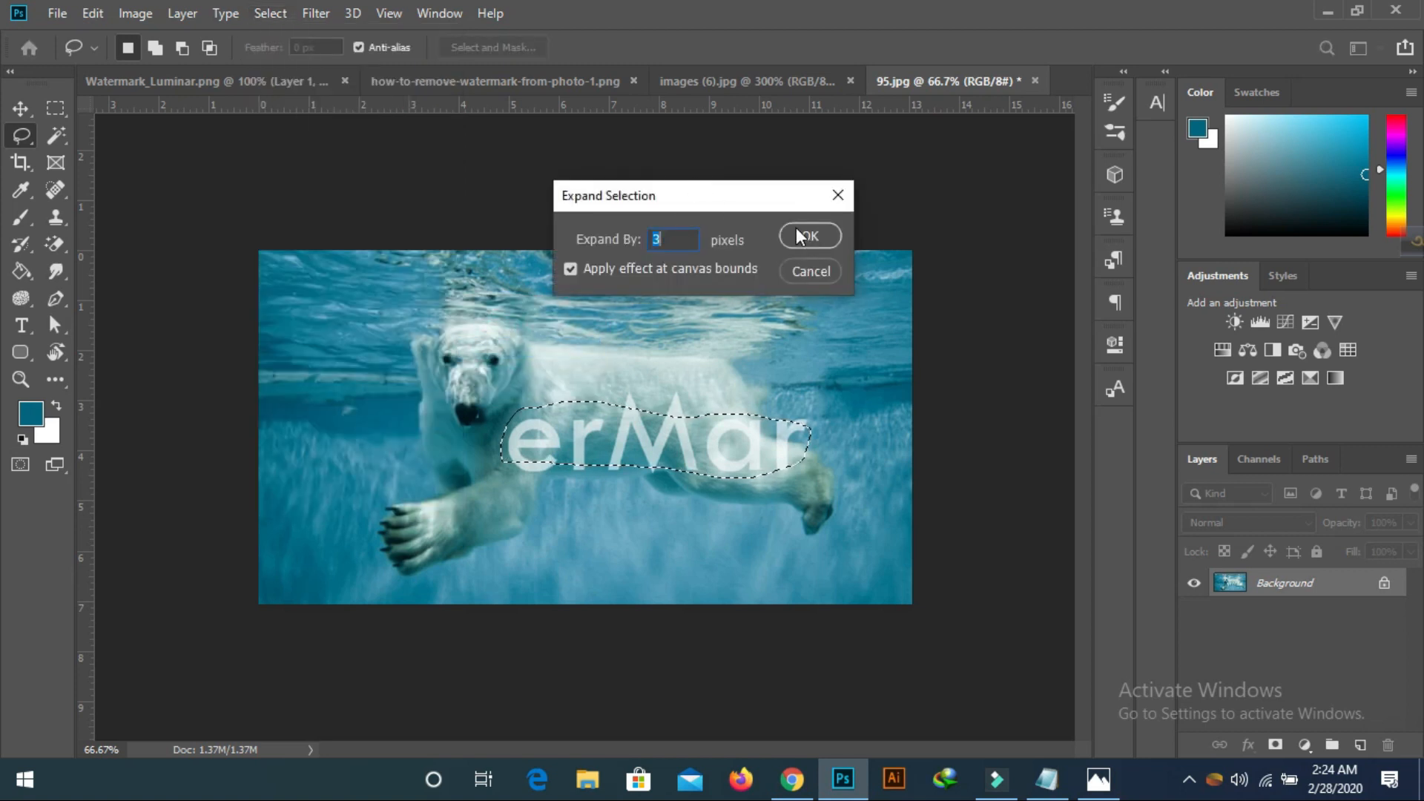
left_click(796, 232)
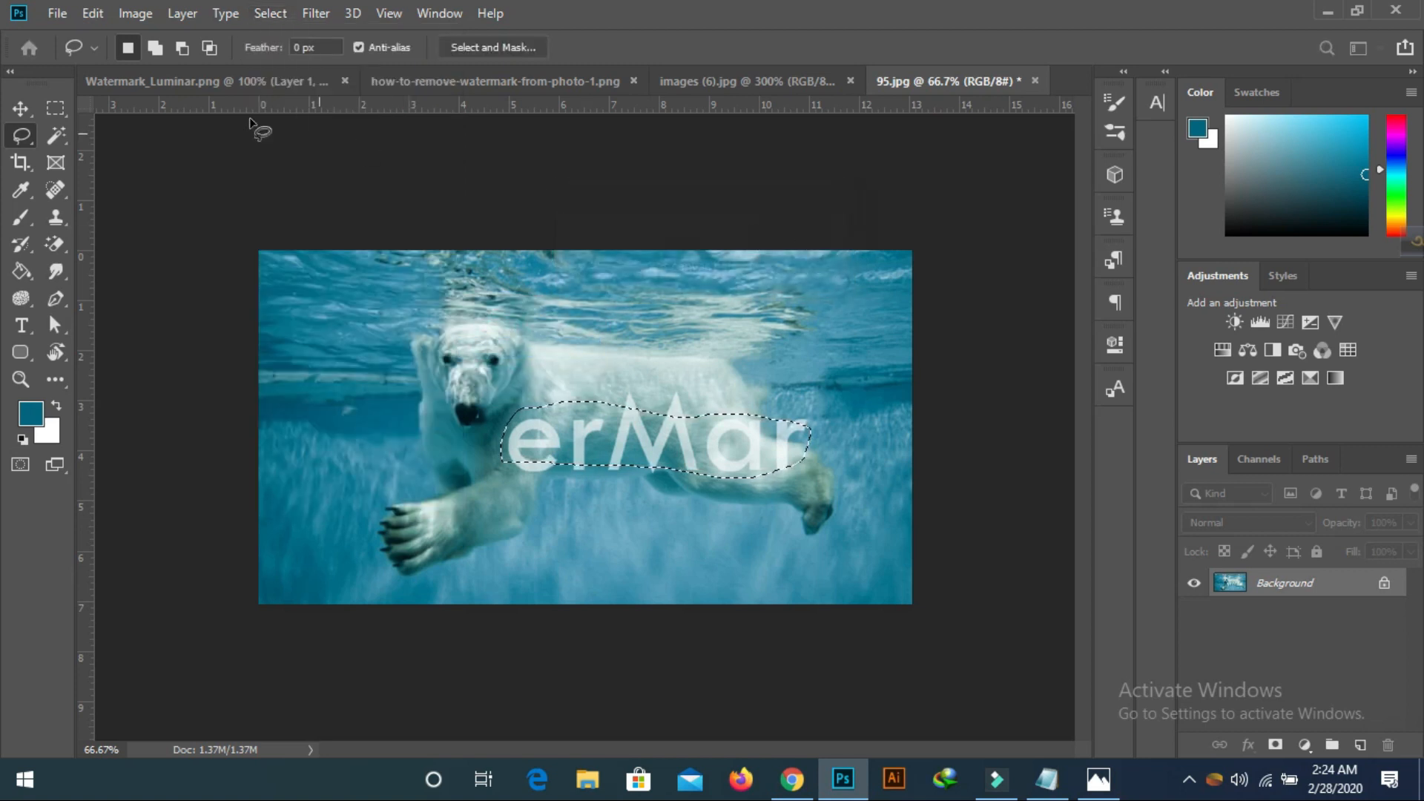
Try to remove "erMar" with a single Content-Aware fill at 100% opacity, and undo the fill
left_click(100, 14)
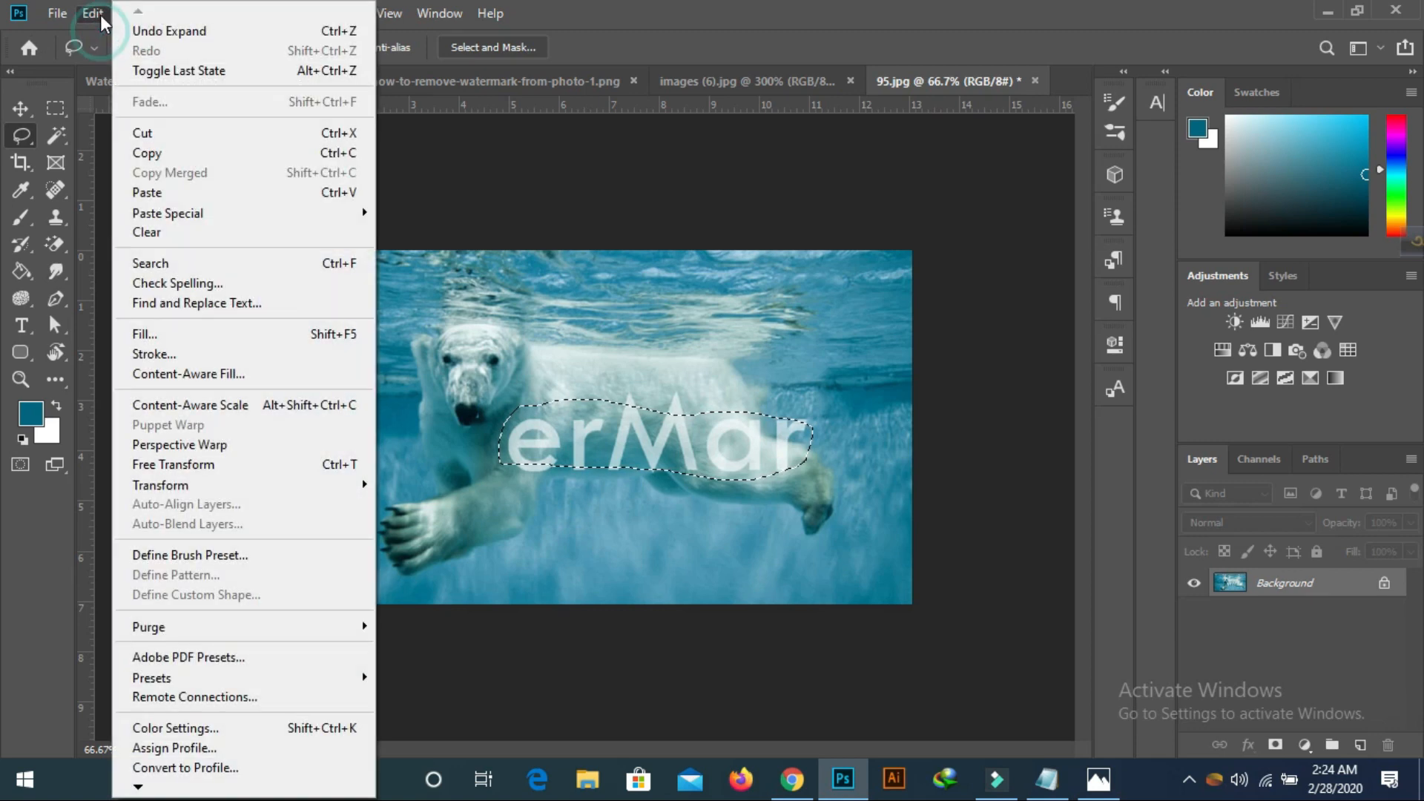
left_click(188, 334)
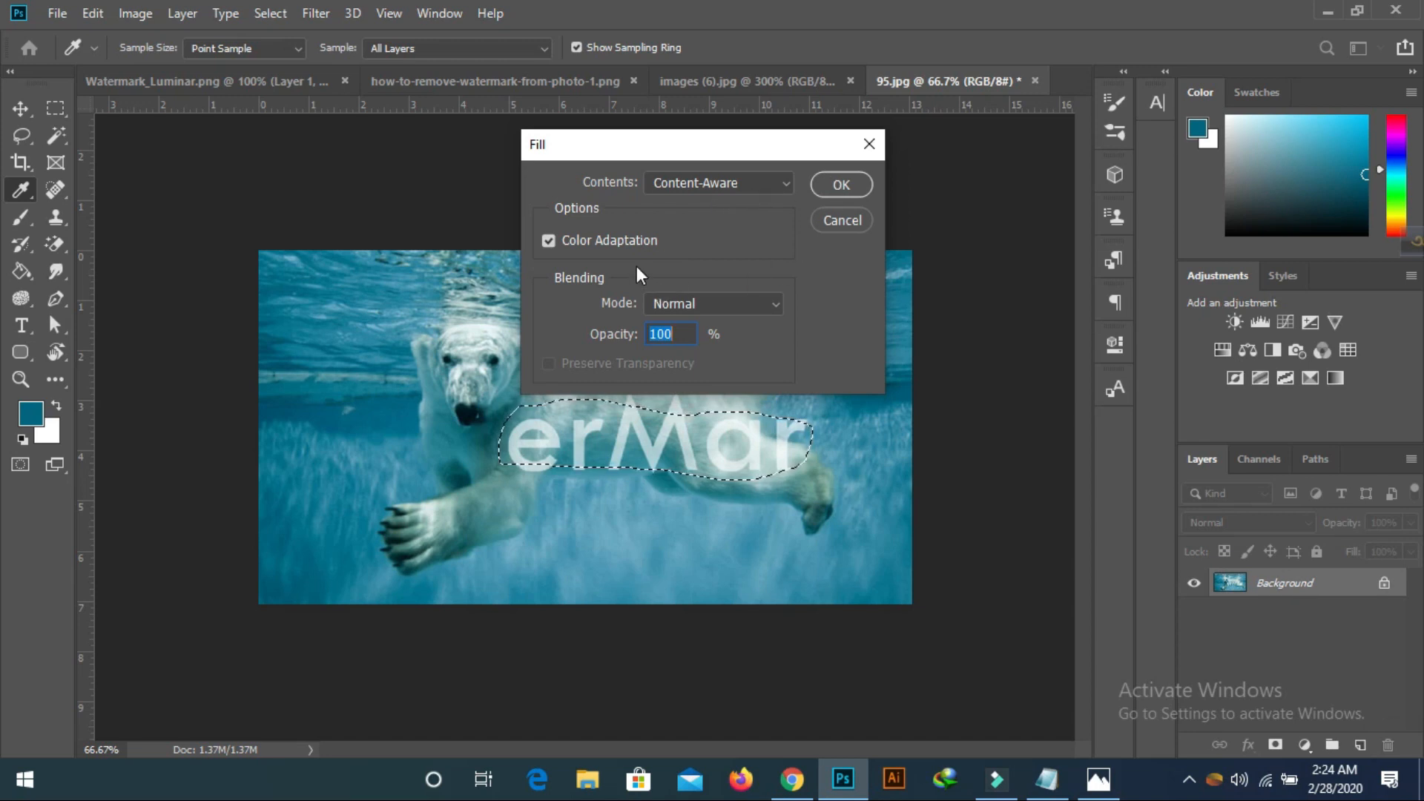
left_click(832, 186)
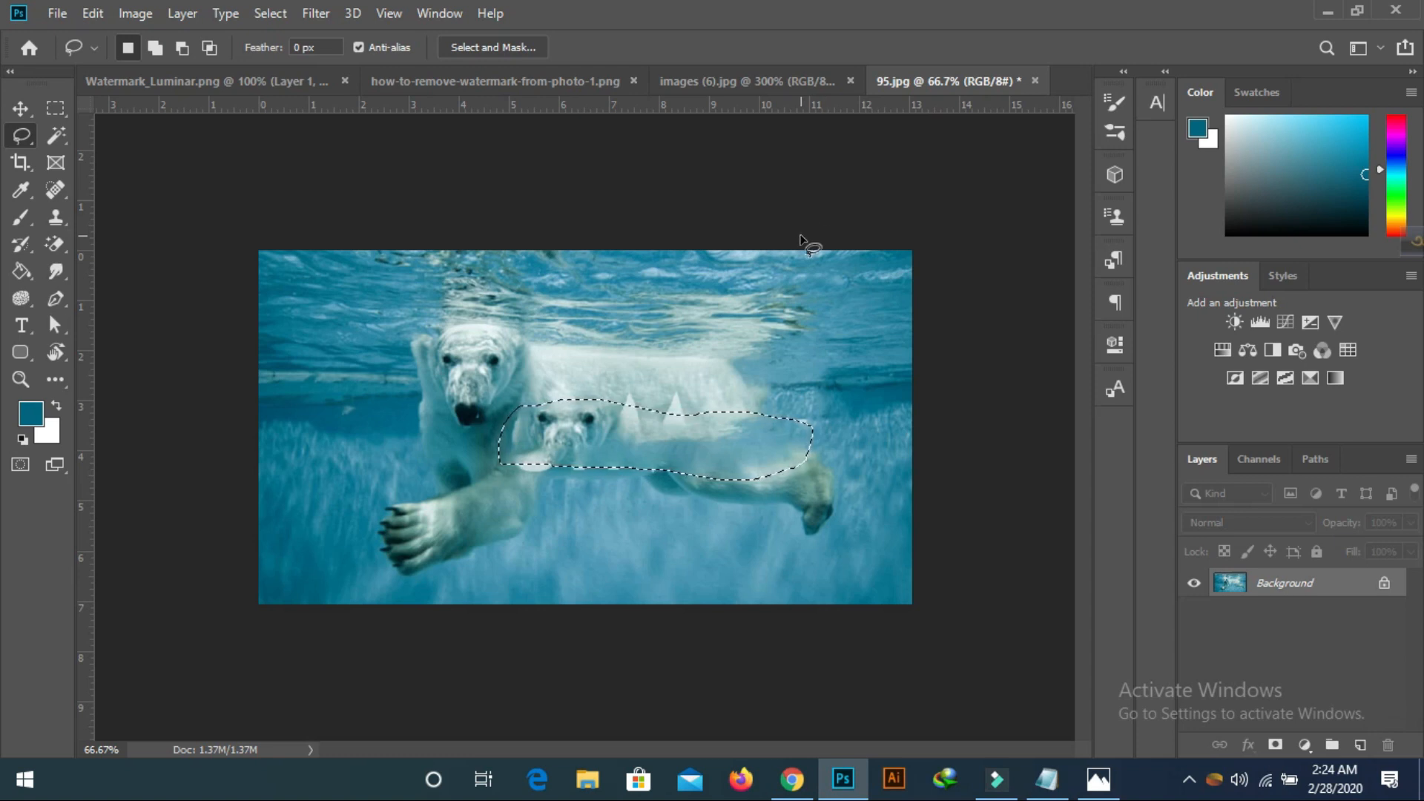
key("ctrl+z")
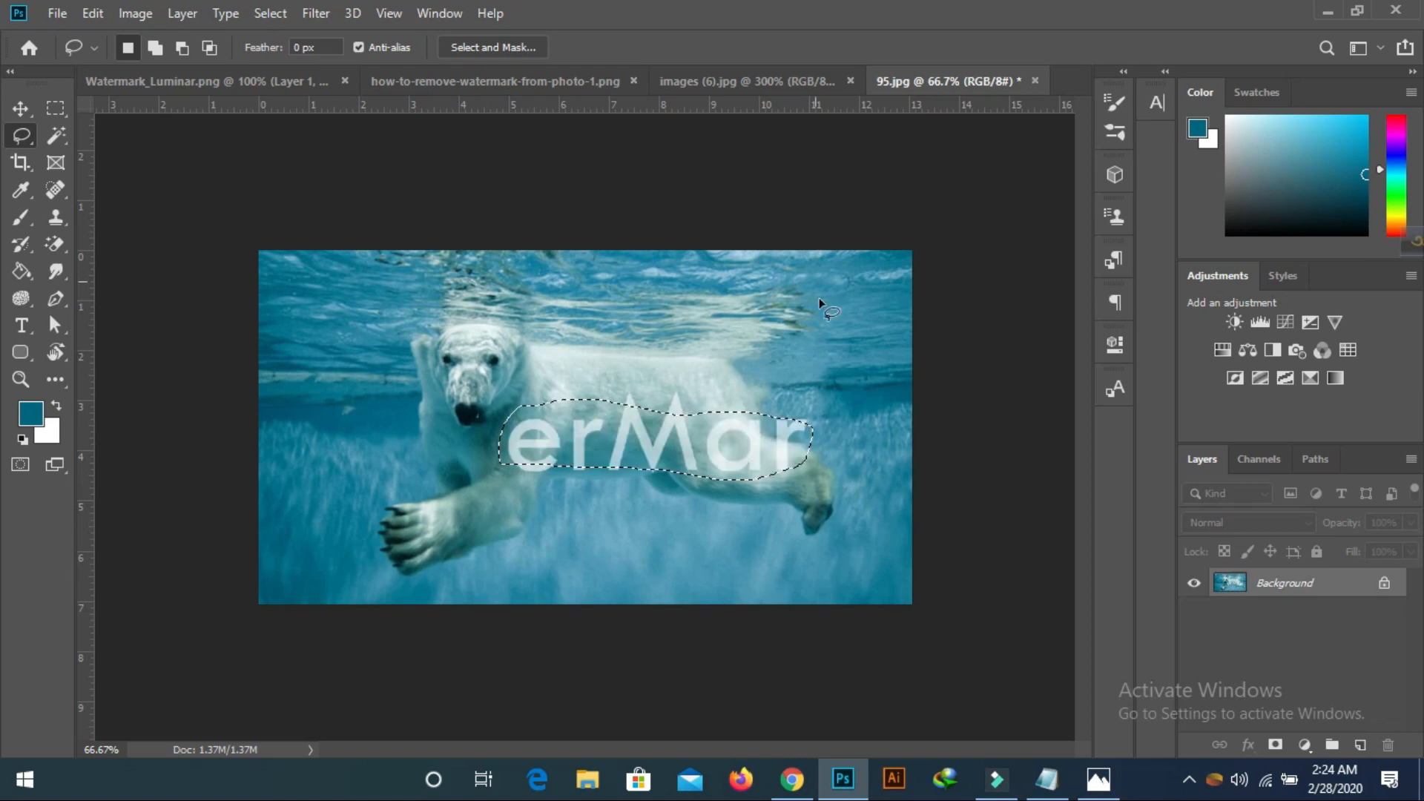
Deselect the area around "erMar" and switch to the Quick Selection tool
left_click(19, 109)
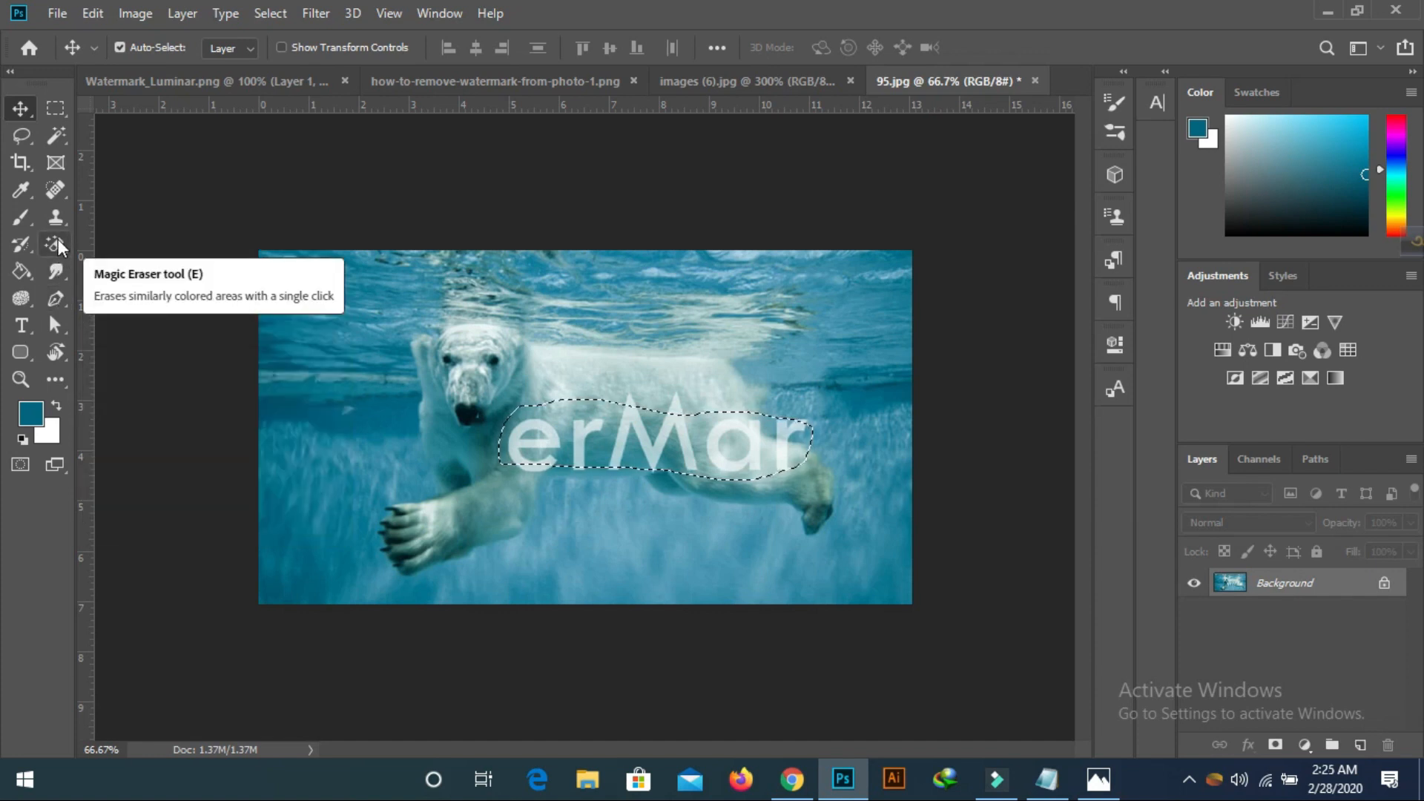
key("ctrl")
key("ctrl+d")
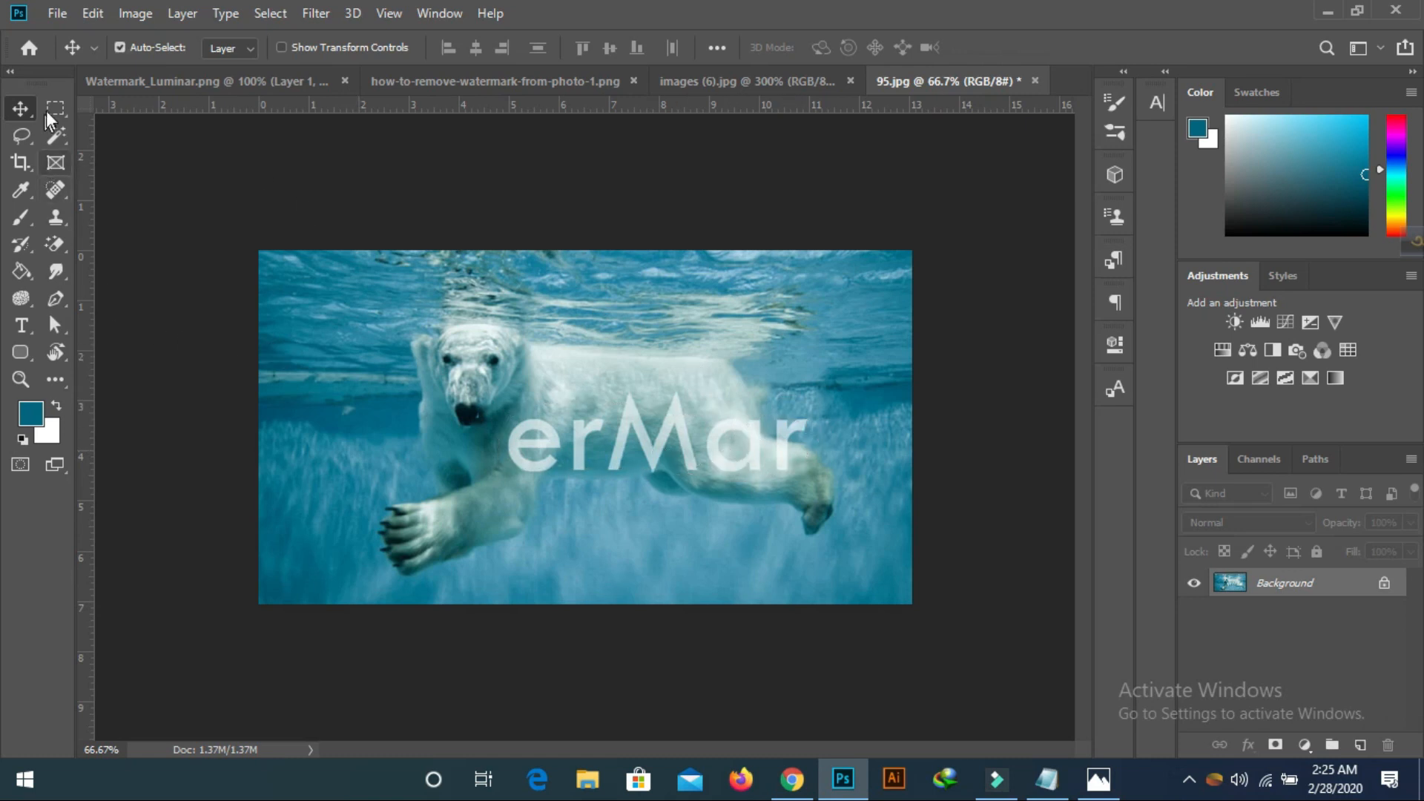
left_click(64, 128)
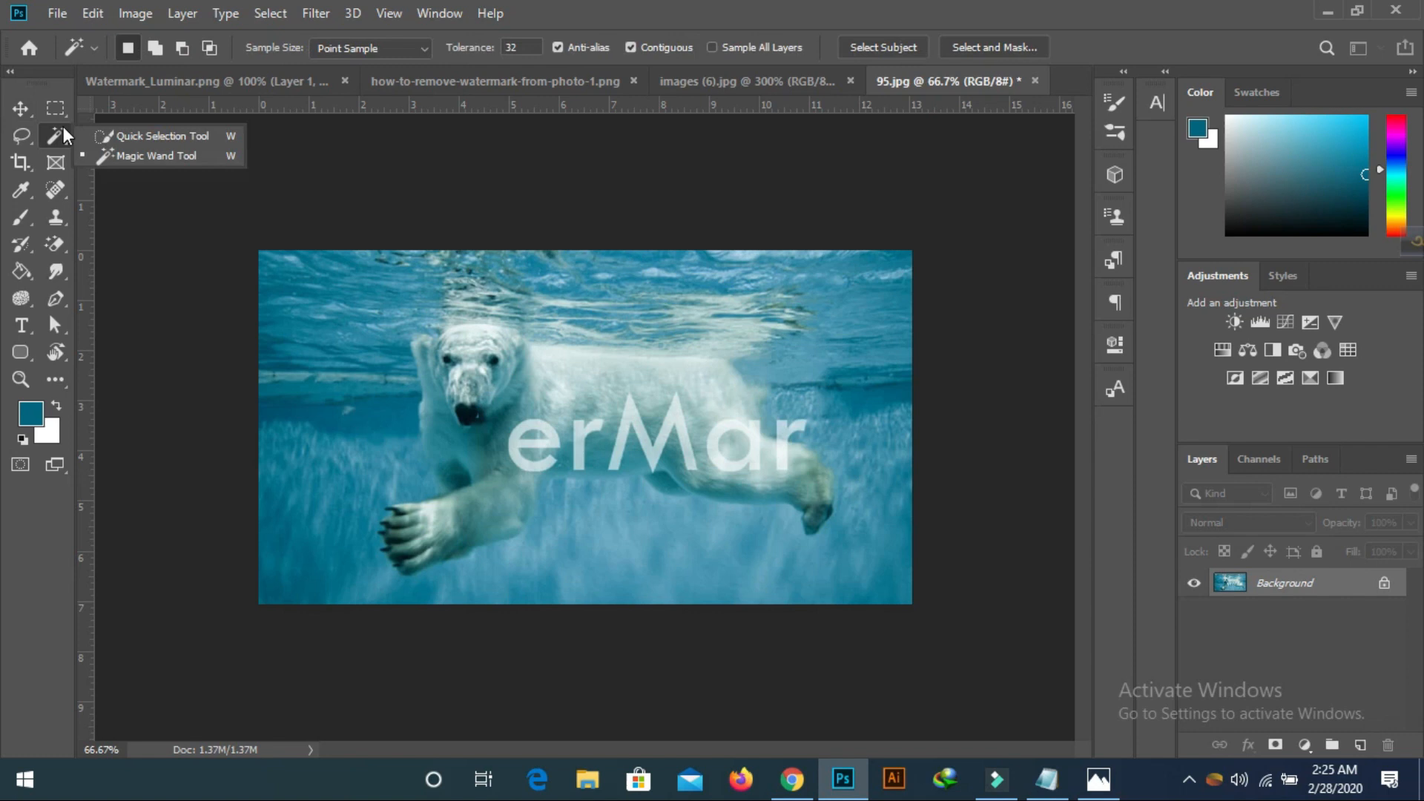
left_click(136, 136)
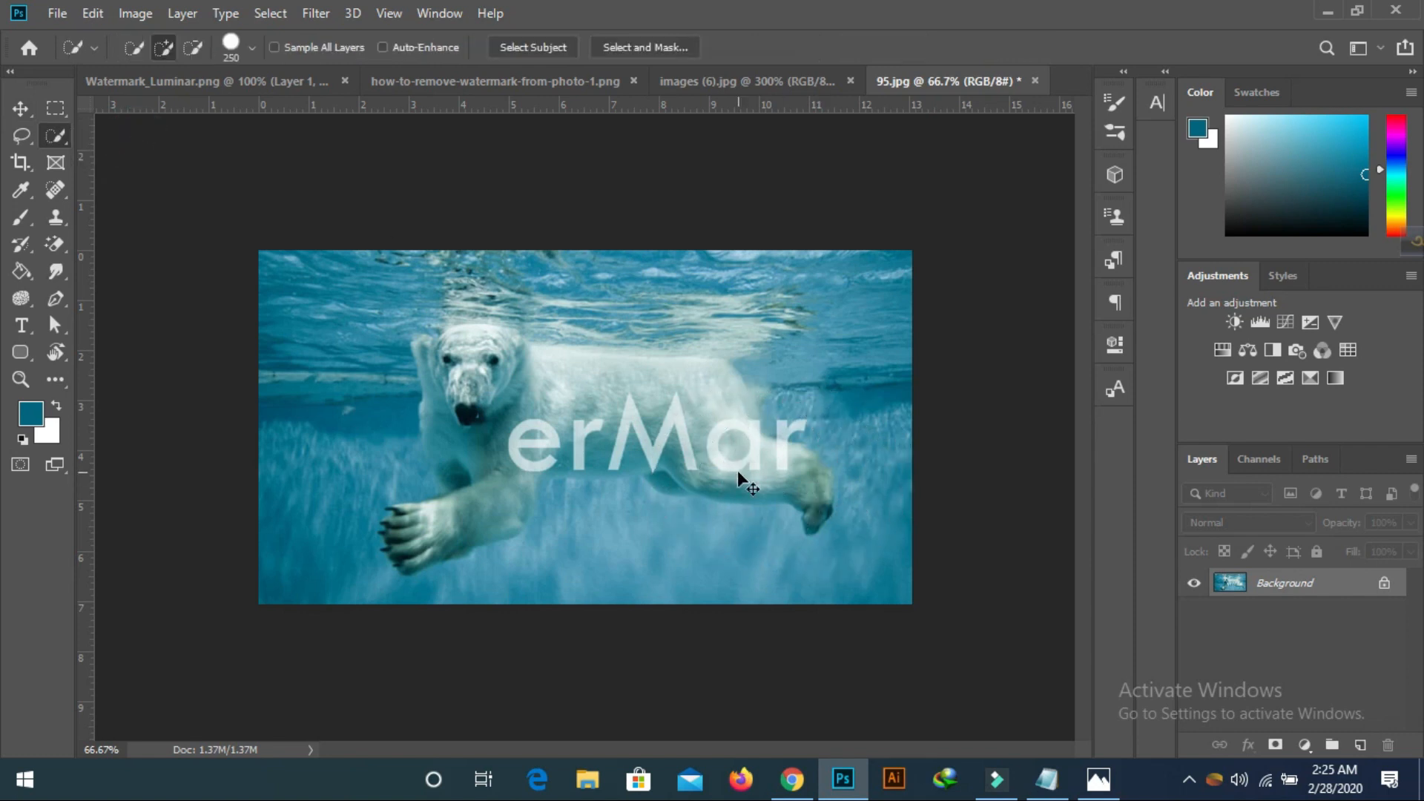
Reduce the Quick Selection brush size to 10 and select the M's far-right strokes on the bear's body
key("bracketleft")
key("bracketleft")
key("bracketleft")
key("bracketleft")
key("bracketleft")
key("bracketleft")
key("bracketleft")
key("bracketleft")
key("bracketleft")
key("bracketleft")
key("bracketleft")
key("bracketleft")
key("bracketleft")
left_click_drag(679, 415, 675, 437)
left_click_drag(675, 407, 673, 441)
Expand the selection around the M's right-hand strokes by 3 pixels, with the effect applied at canvas bounds
left_click(270, 14)
mouse_move(339, 307)
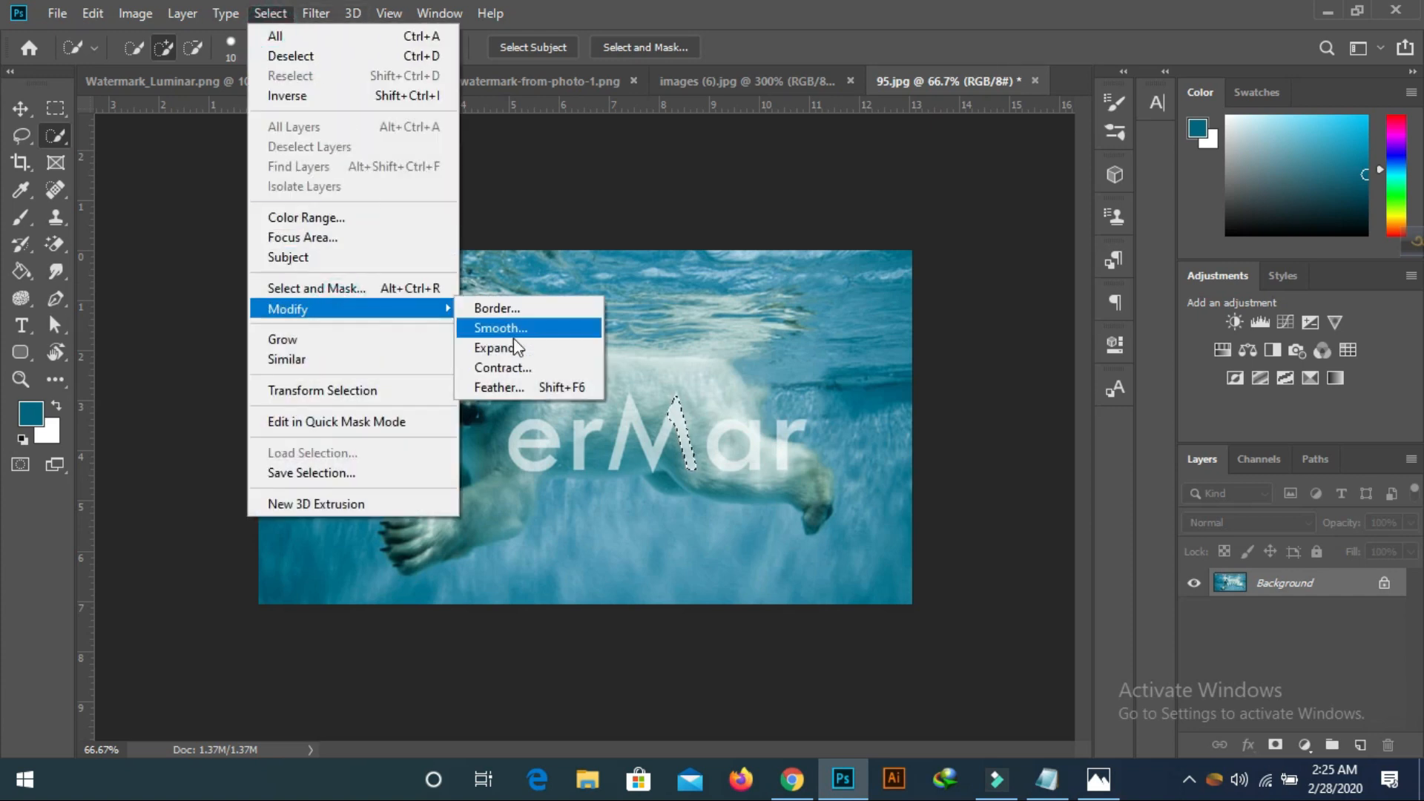
left_click(545, 349)
left_click(788, 236)
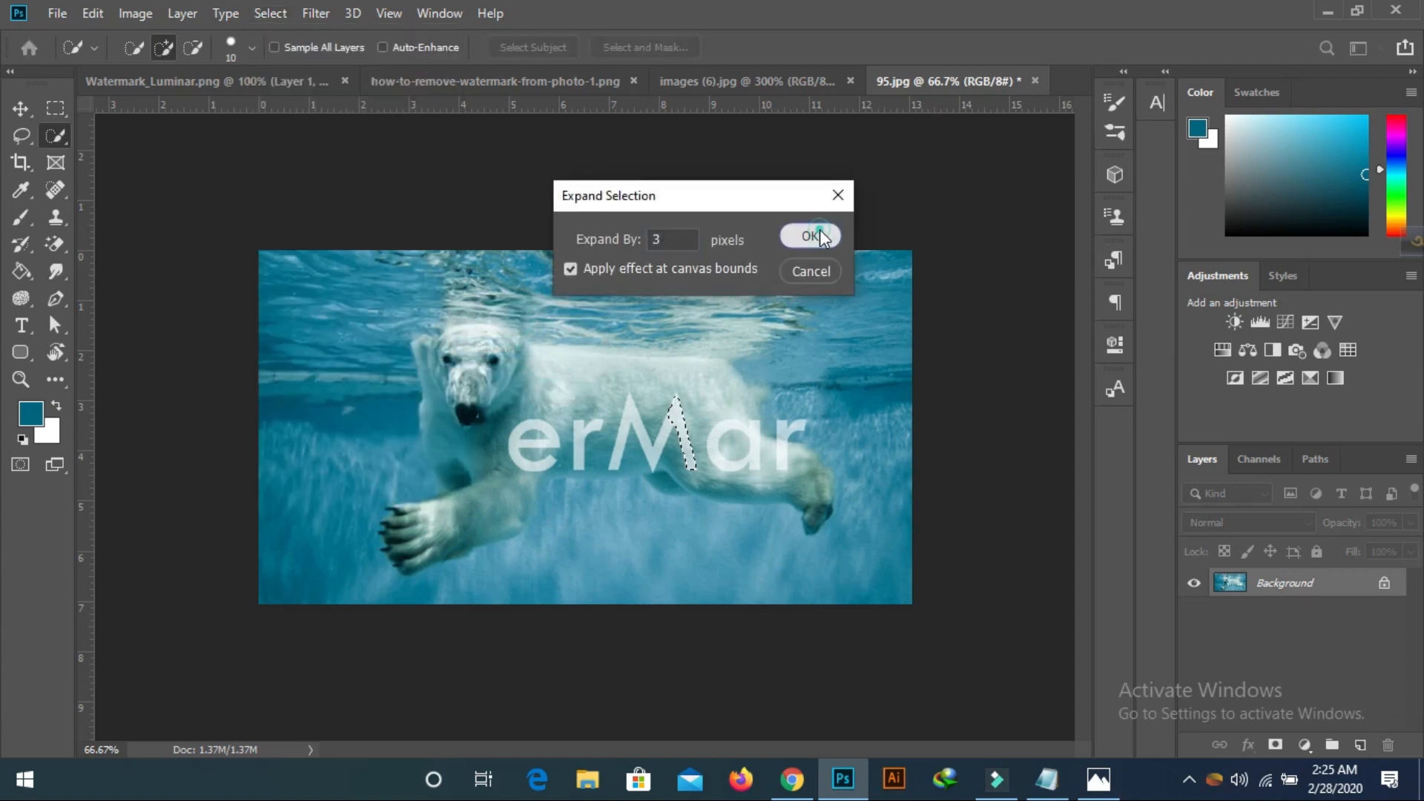
Remove the selected right-hand part of the M with a Content-Aware fill in Normal mode at 100% opacity, and deselect
left_click(100, 15)
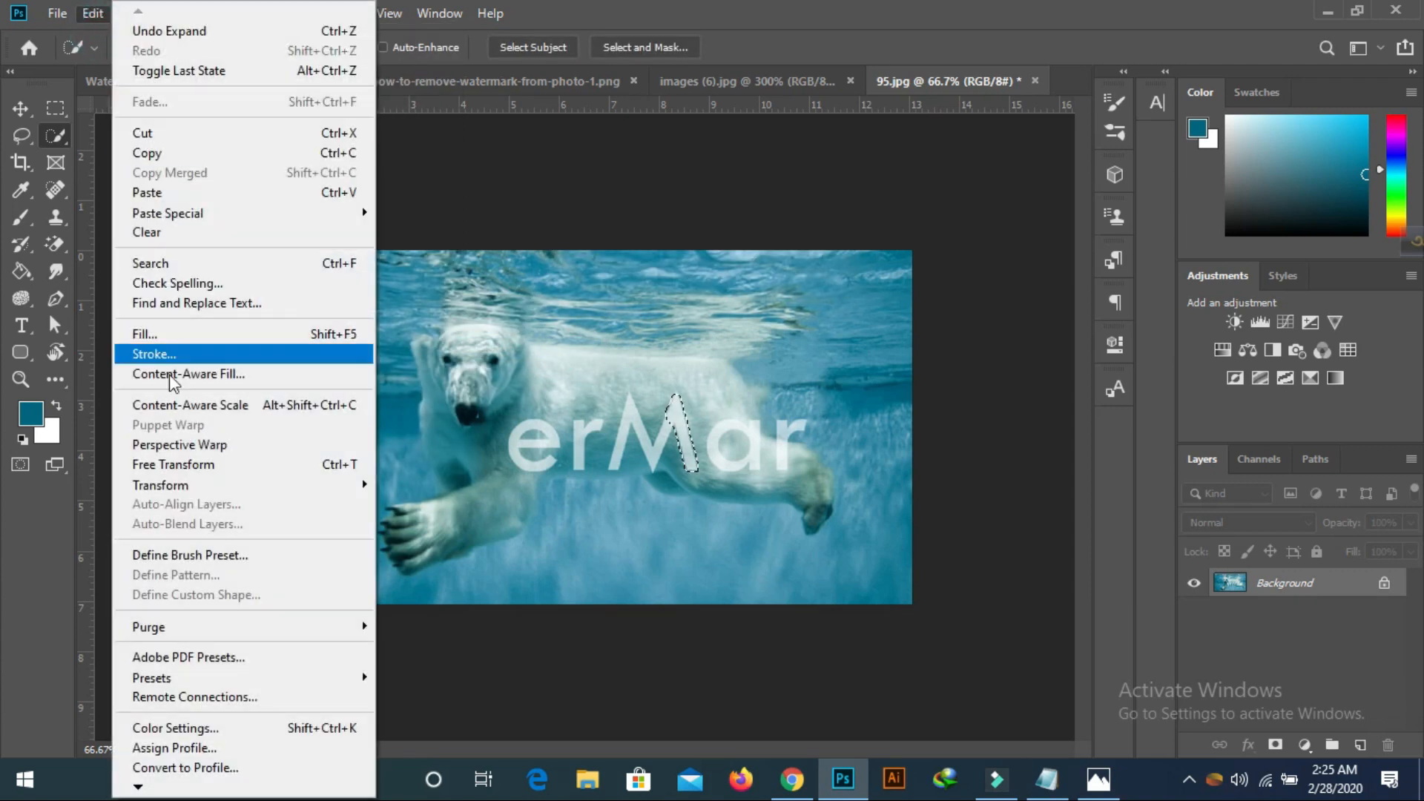
left_click(177, 330)
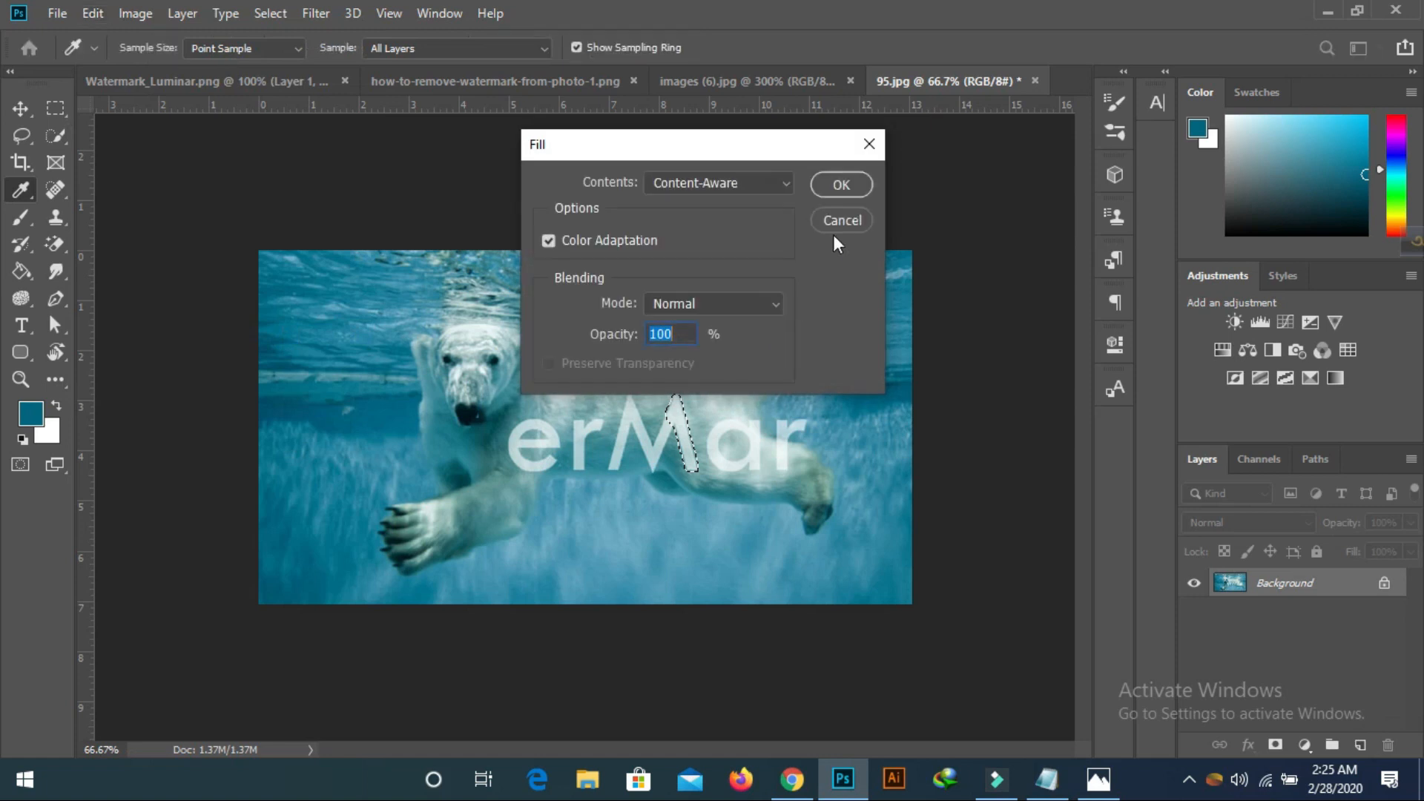
left_click(834, 185)
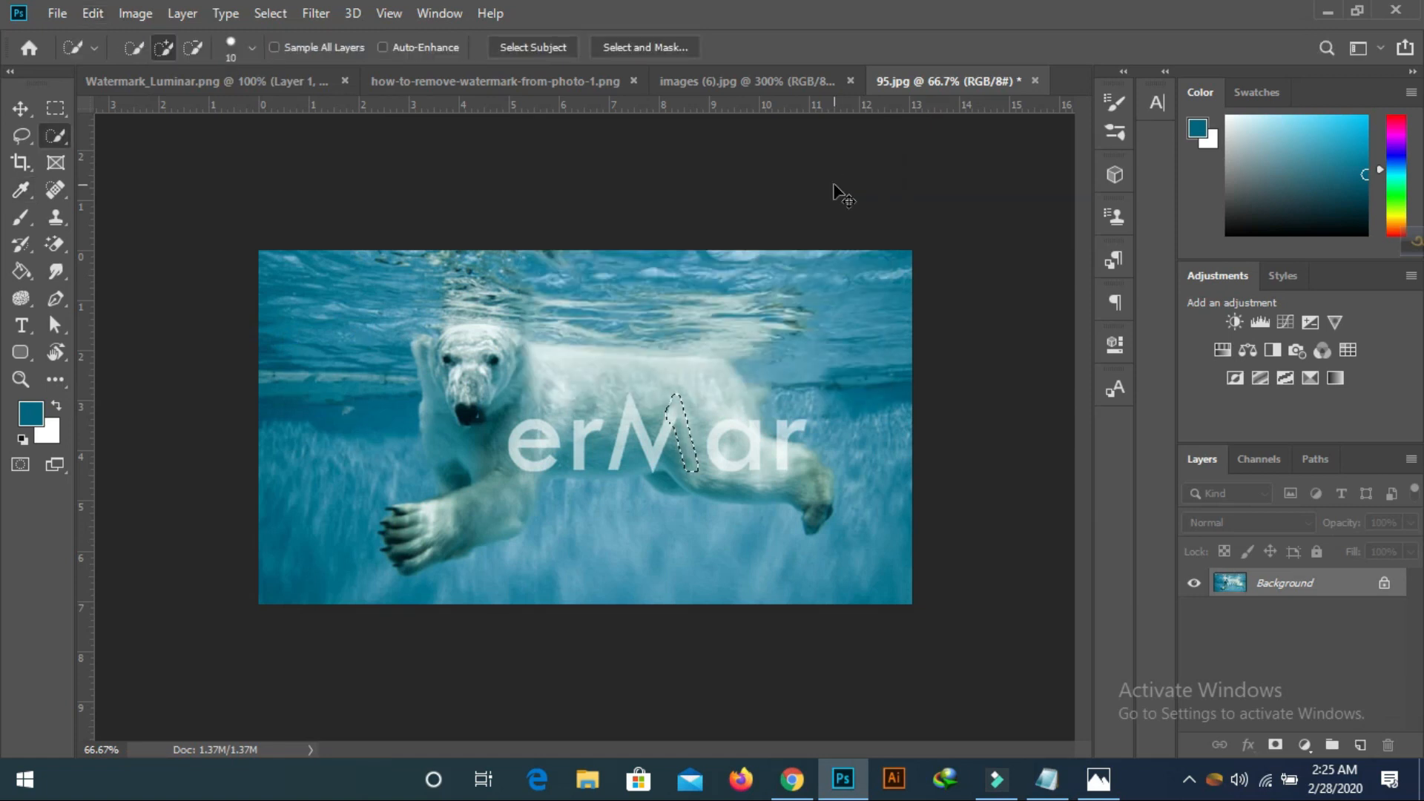
key("ctrl+d")
Select the remaining strokes of the M with Quick Selection and subtract the stray area between their upper ends
left_click_drag(640, 423, 634, 407)
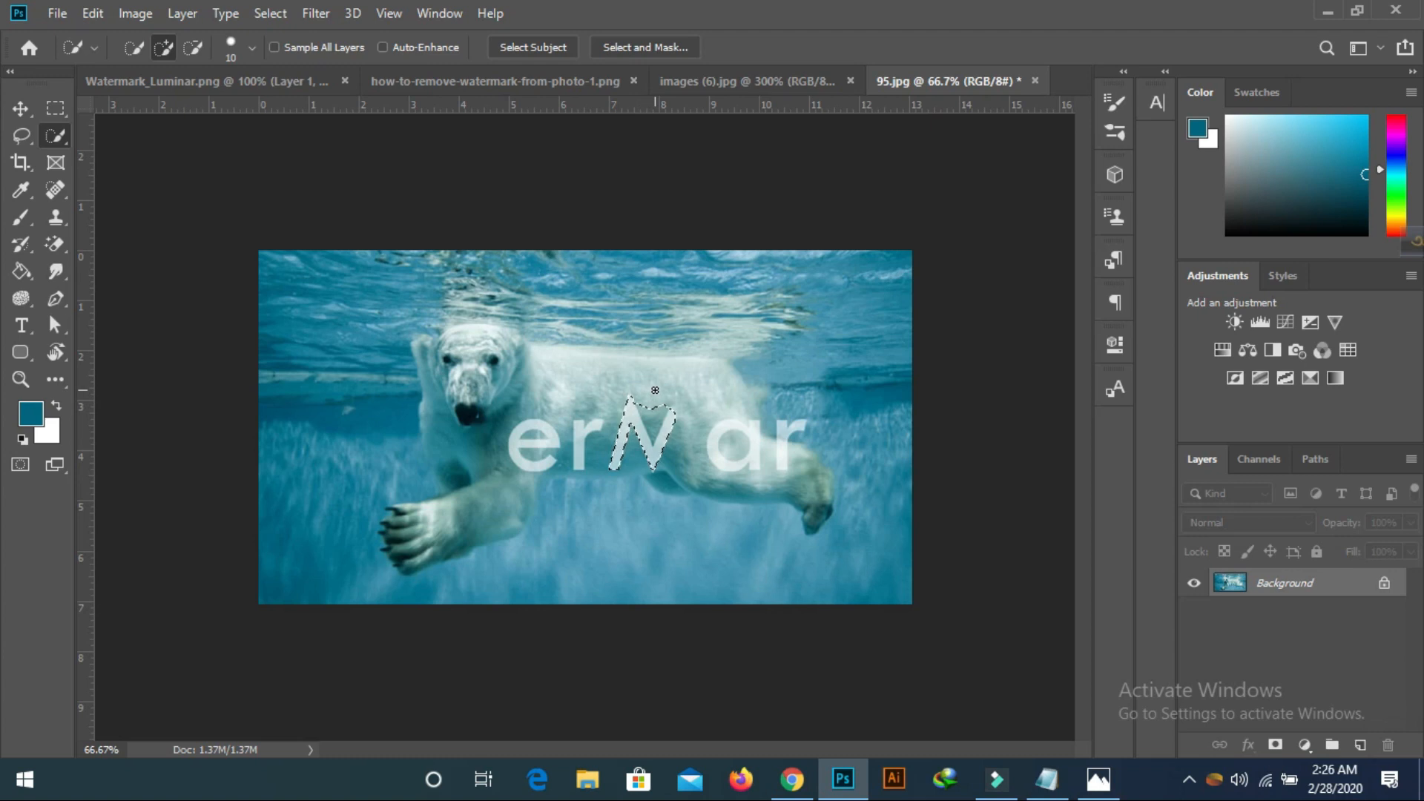
key("alt")
key("alt")
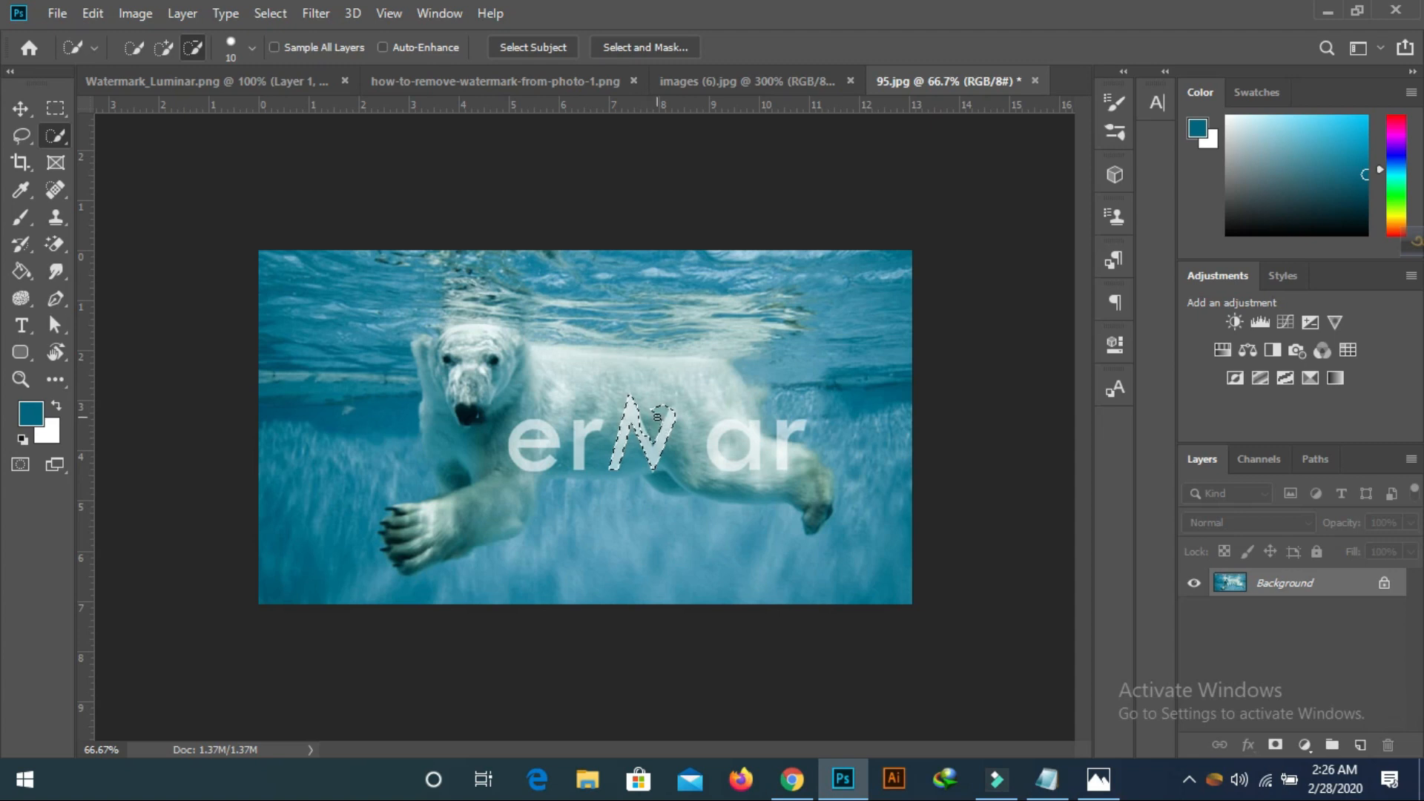
key("alt")
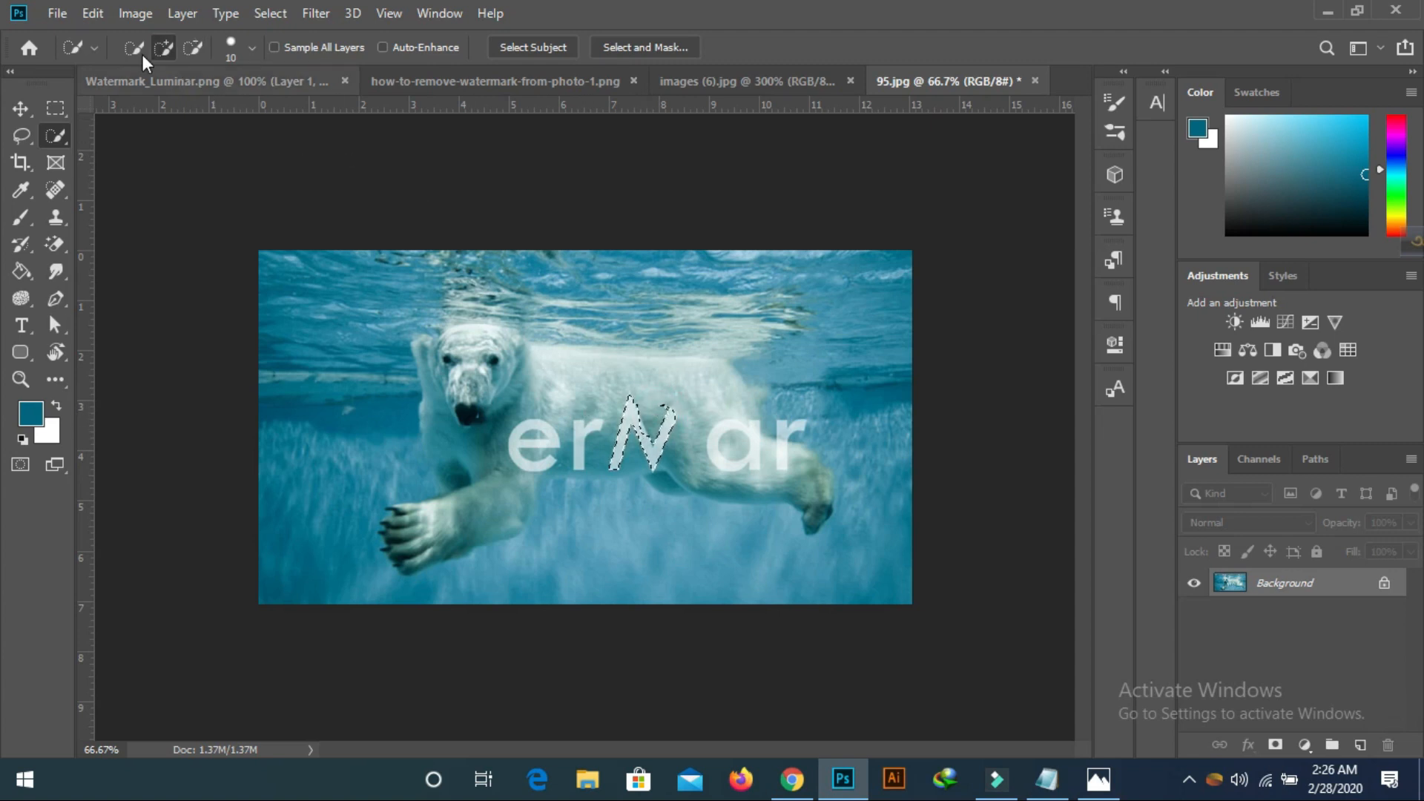
Expand the selection around the rest of the M by 3 pixels
left_click(284, 11)
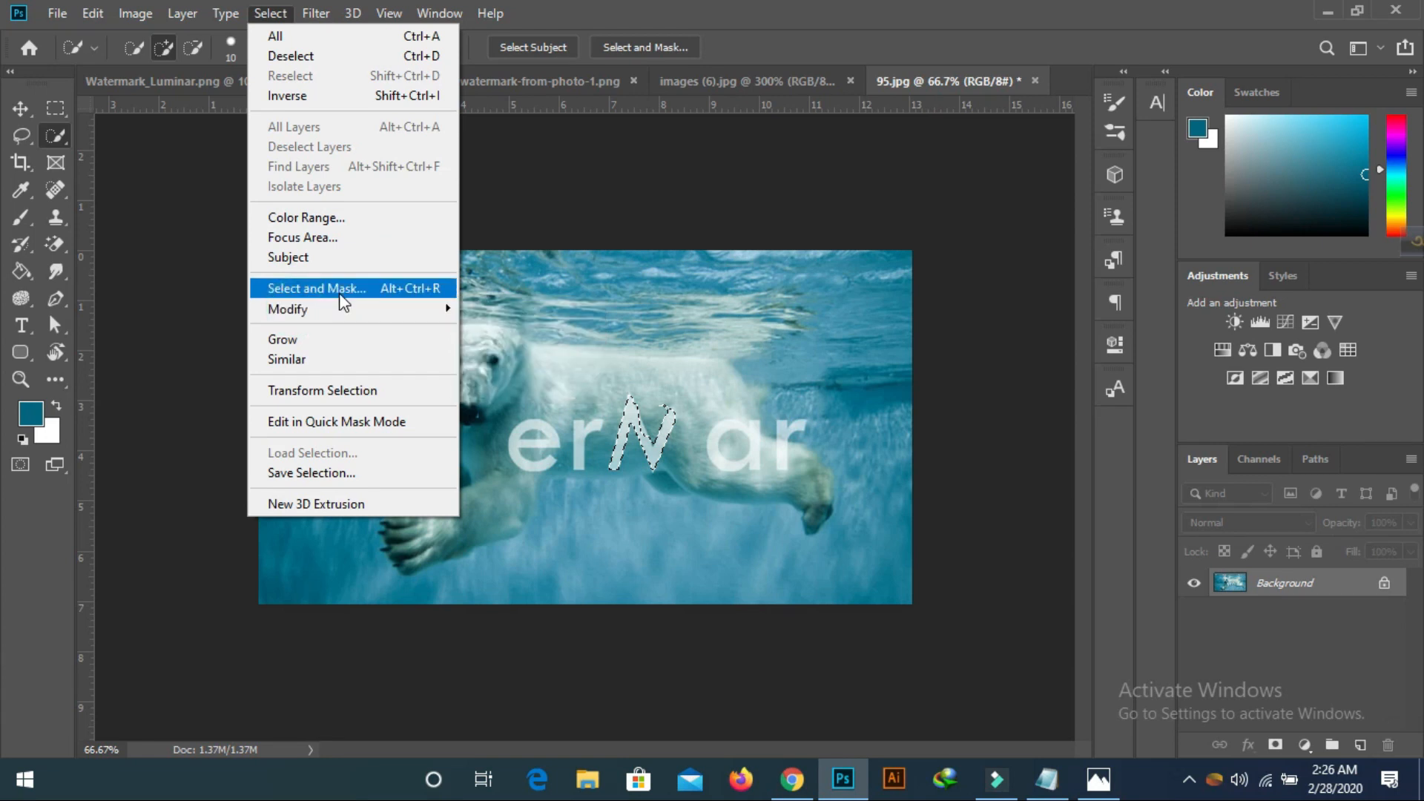
mouse_move(331, 314)
left_click(518, 352)
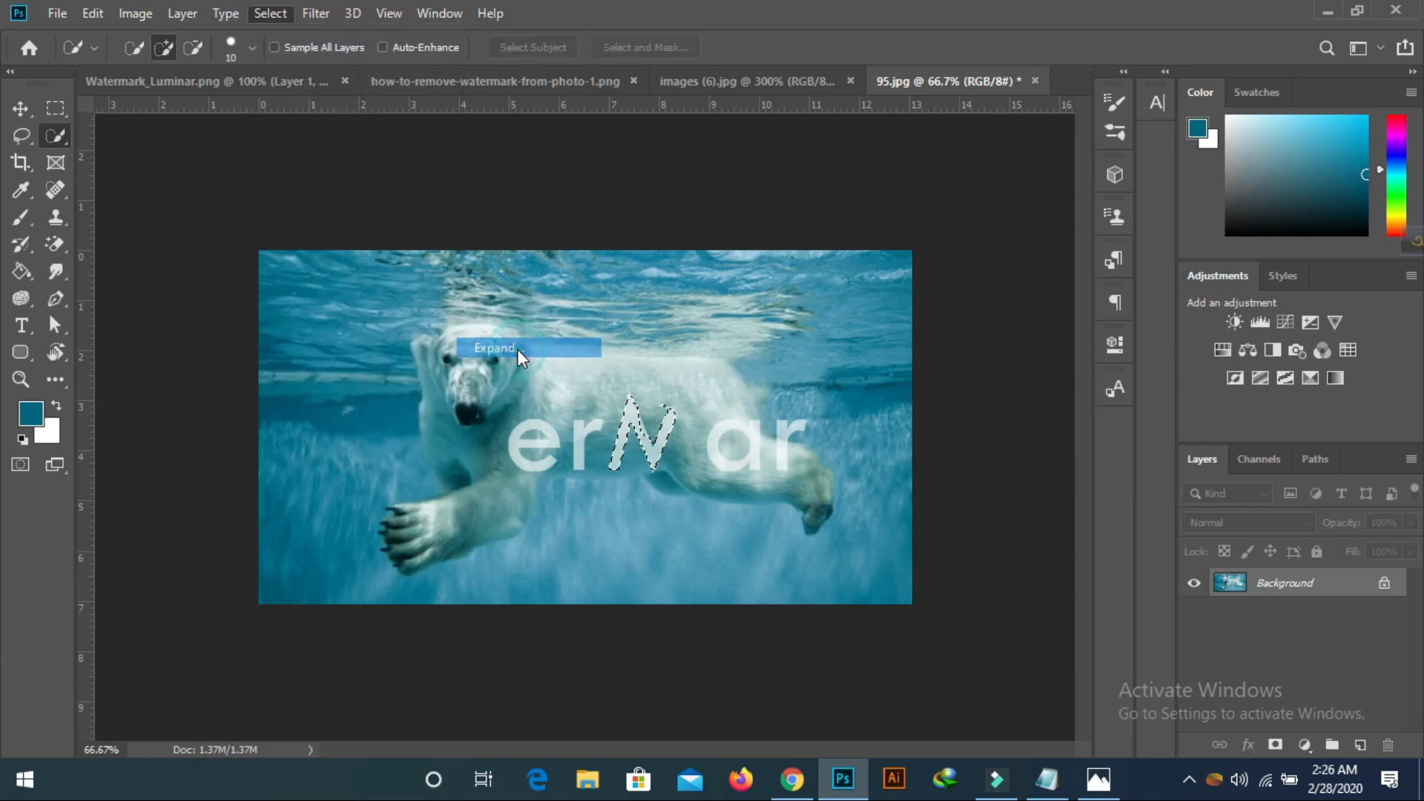
left_click(815, 234)
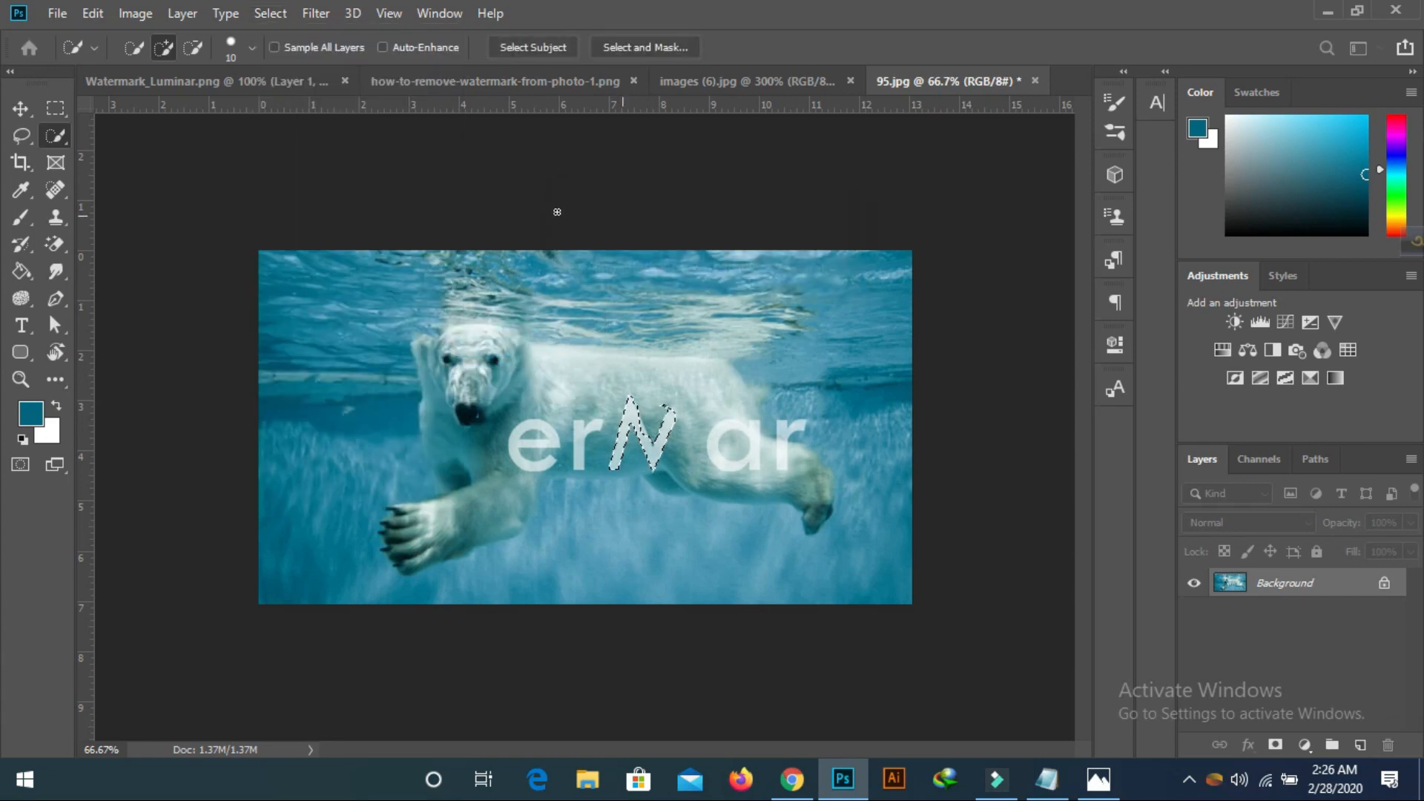
Remove the rest of the M with a Content-Aware fill in Normal mode at 100% opacity, and deselect
left_click(103, 9)
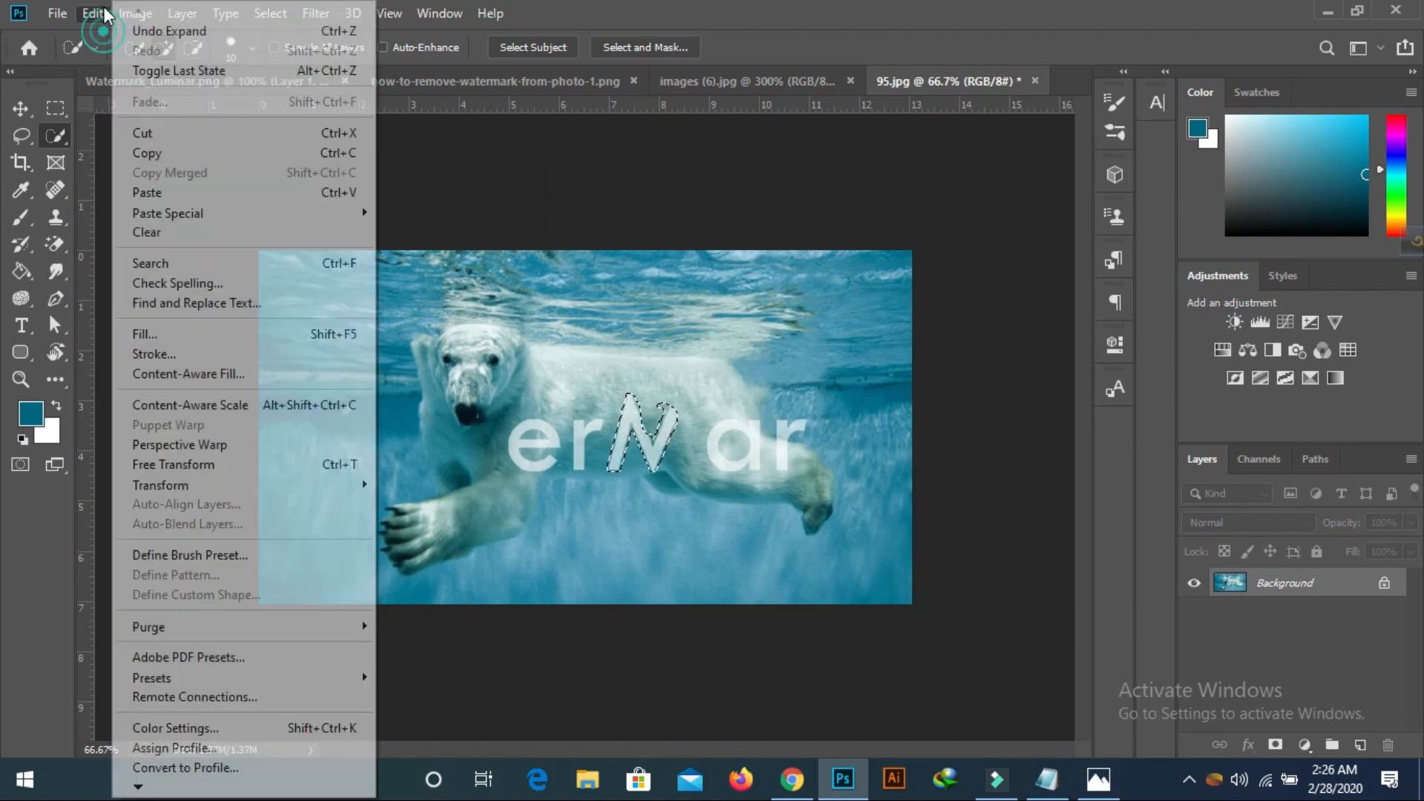
left_click(224, 345)
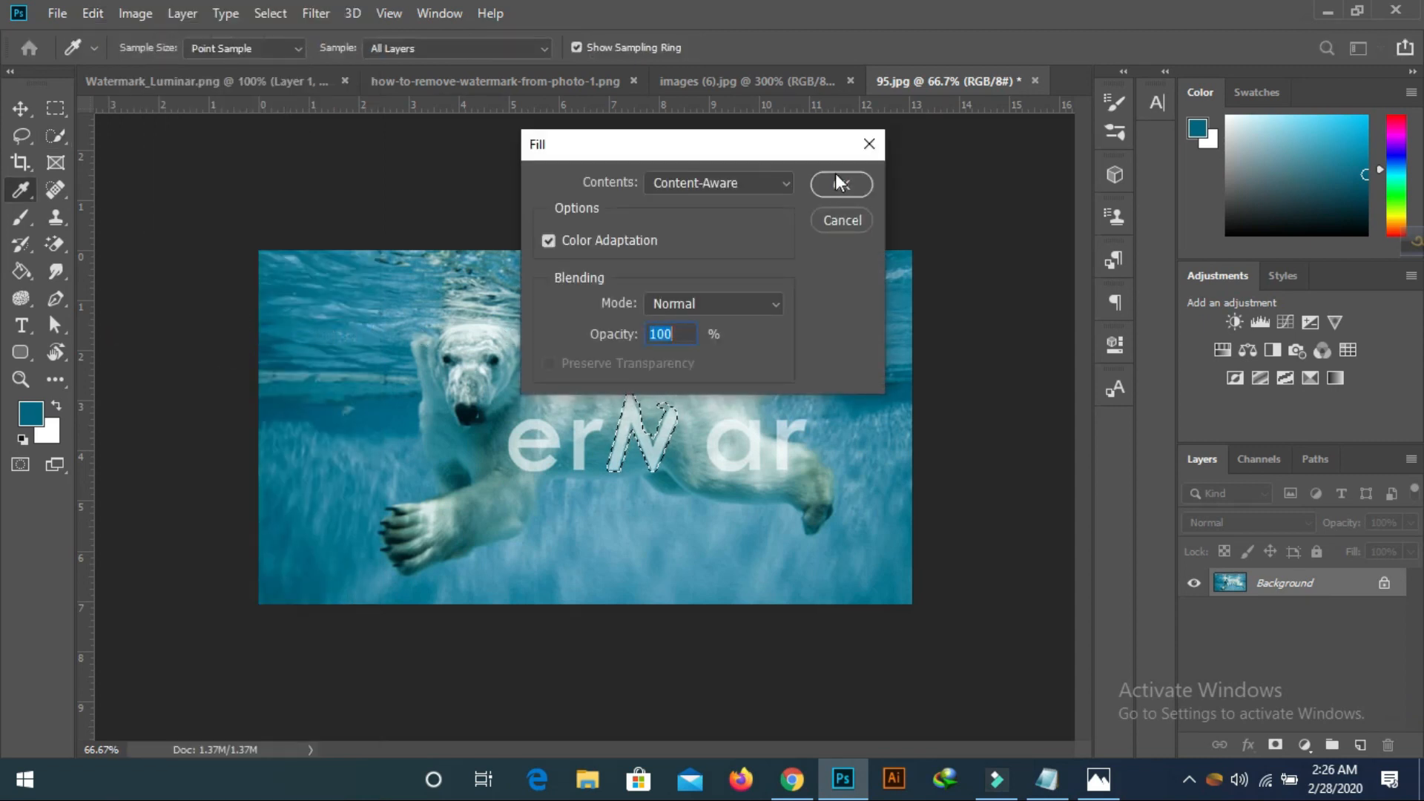
left_click(835, 173)
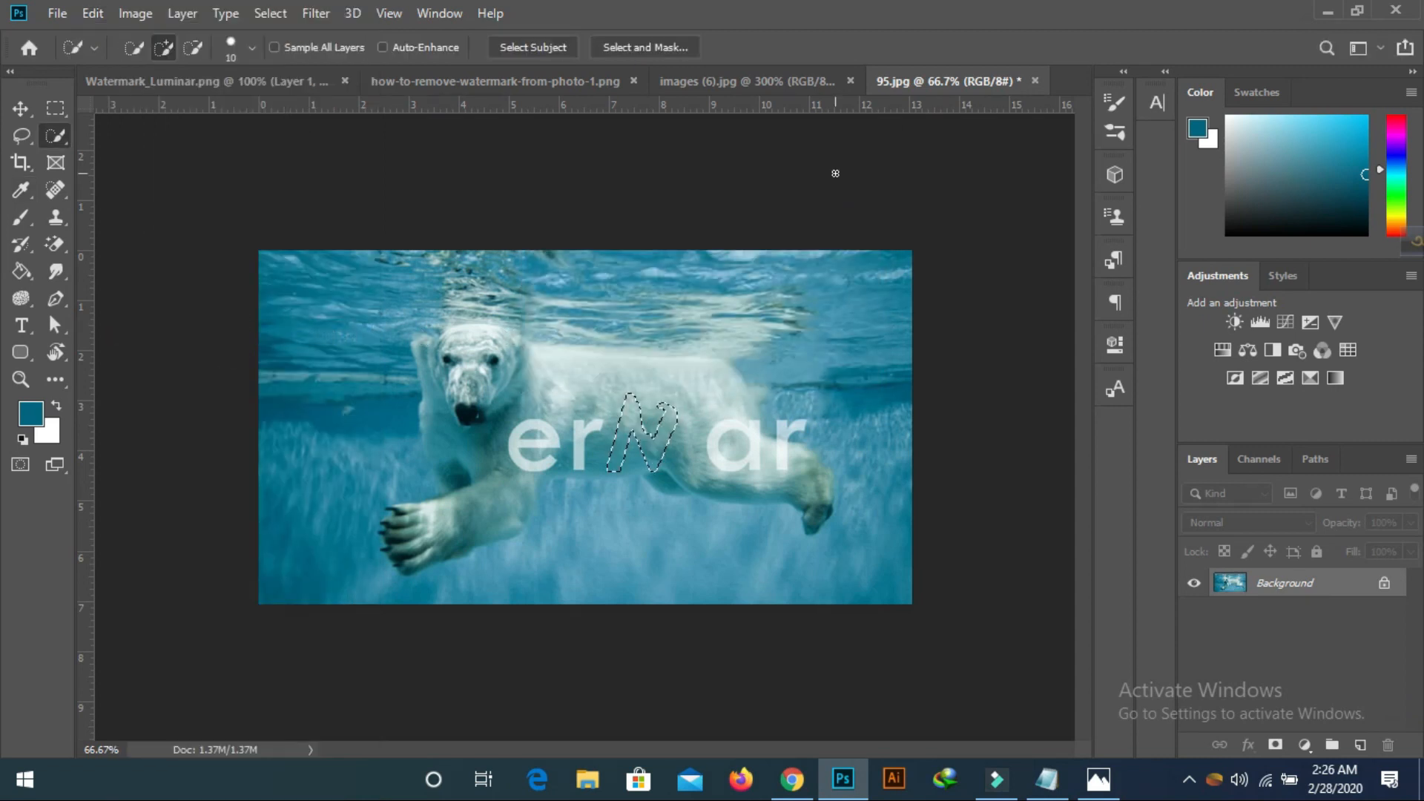
key("ctrl+d")
Select the r beside the e with Quick Selection and expand the selection by 3 pixels
left_click(583, 429)
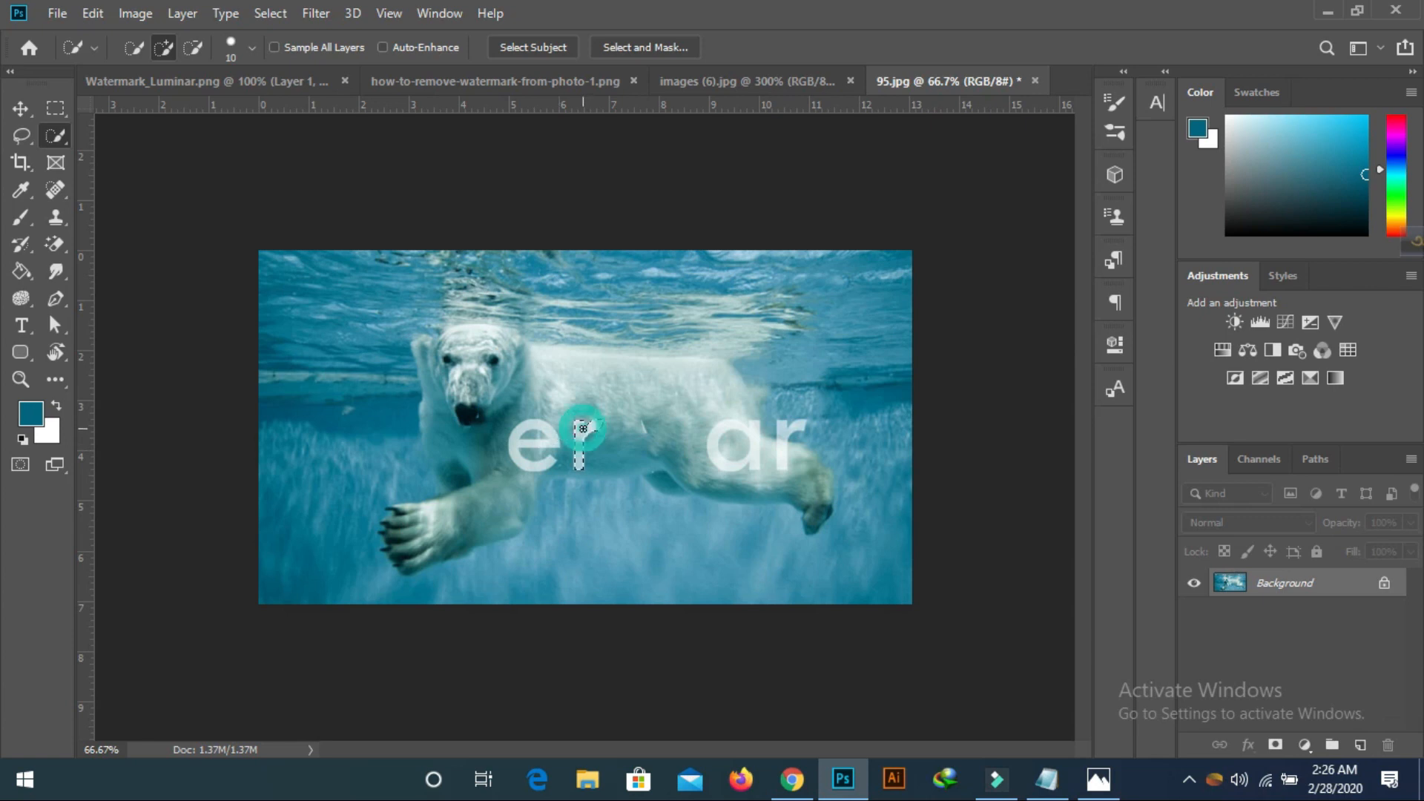
left_click(284, 12)
mouse_move(349, 308)
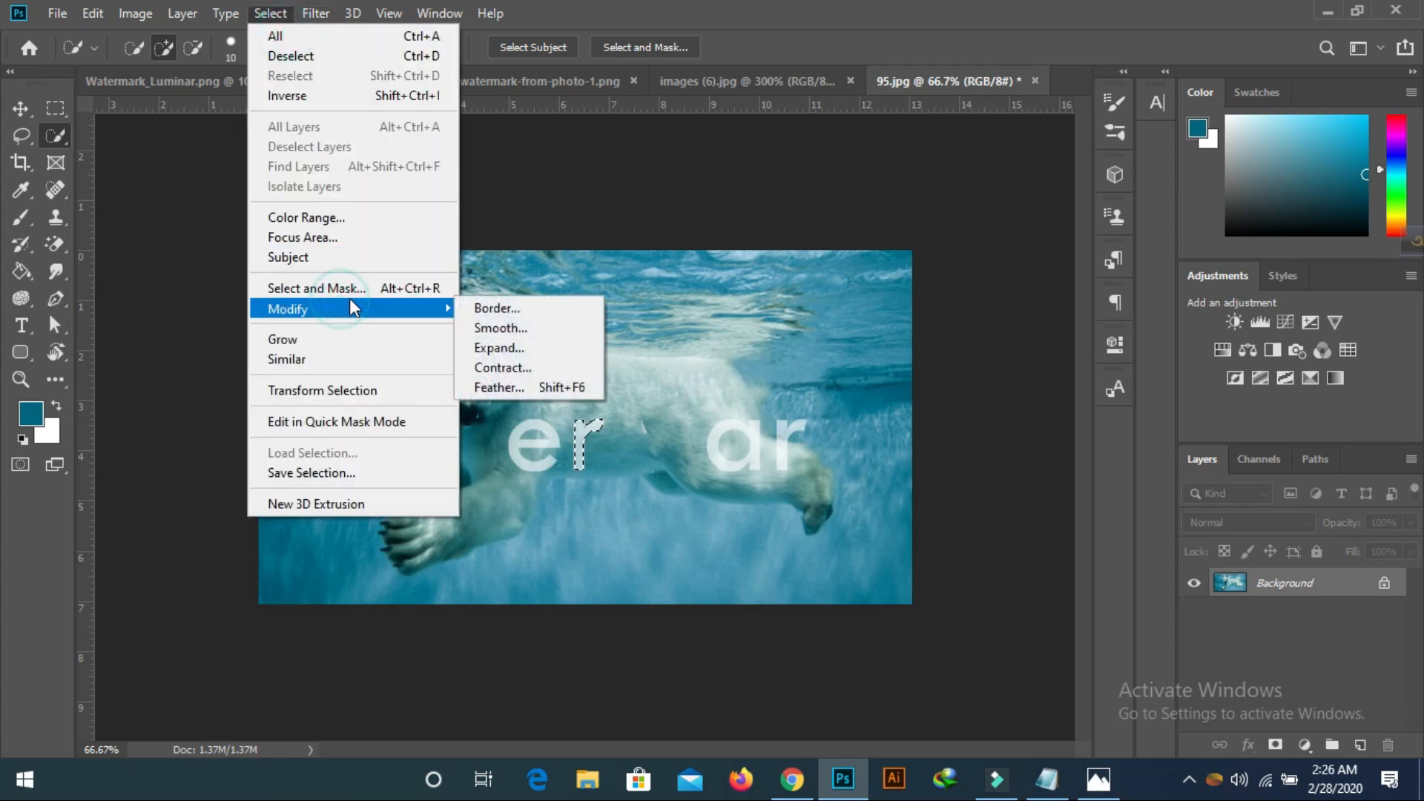
left_click(517, 348)
type("2")
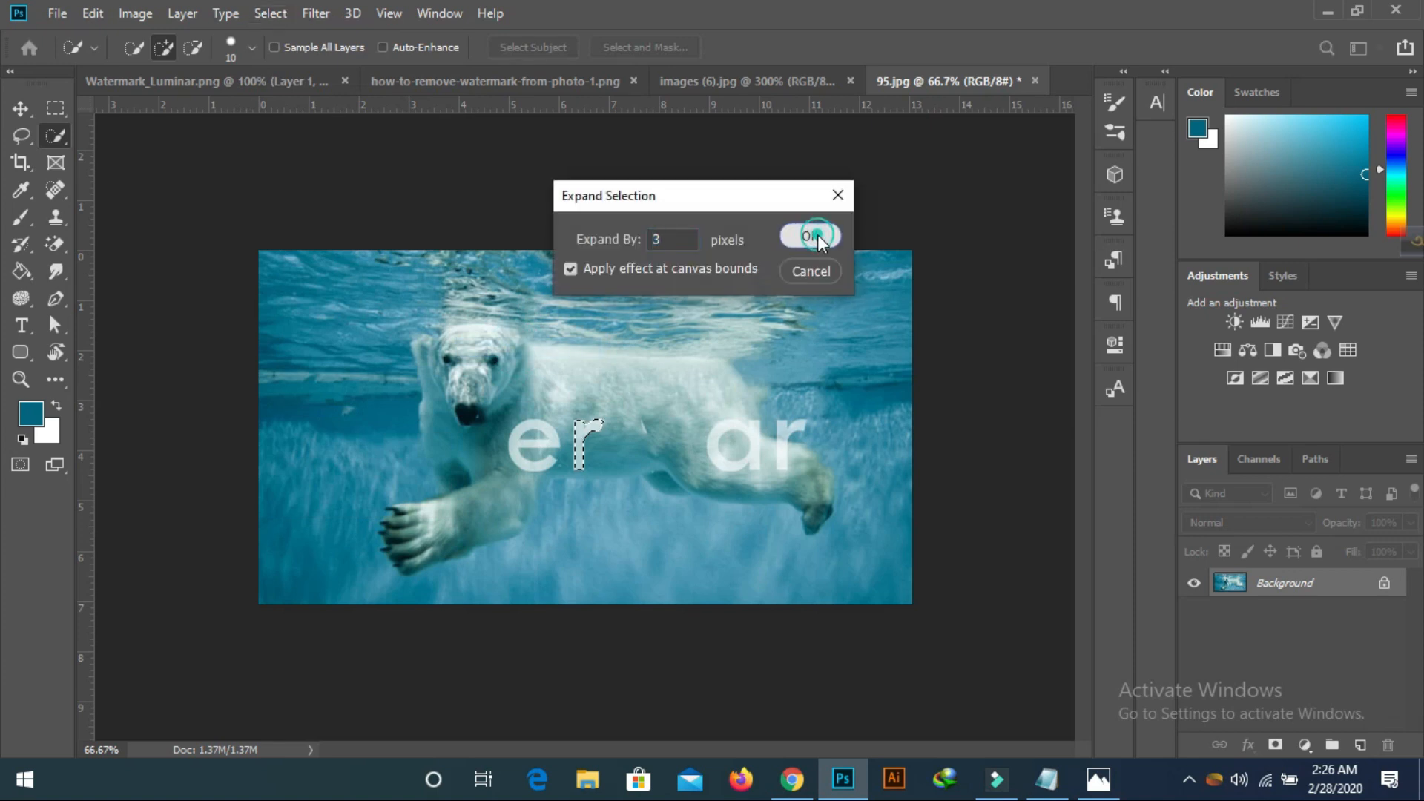
left_click(817, 235)
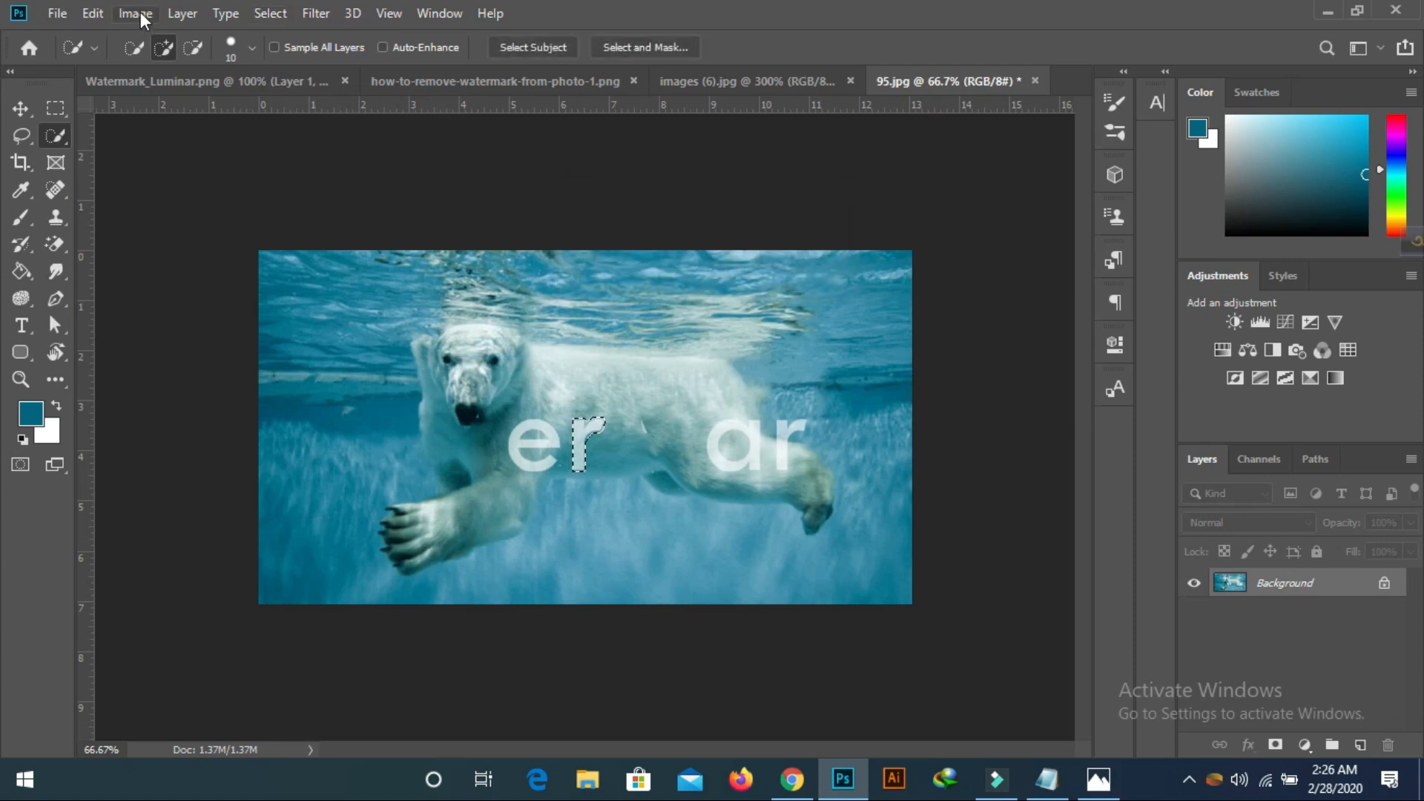
Remove the selected r with a Content-Aware fill and deselect
left_click(93, 12)
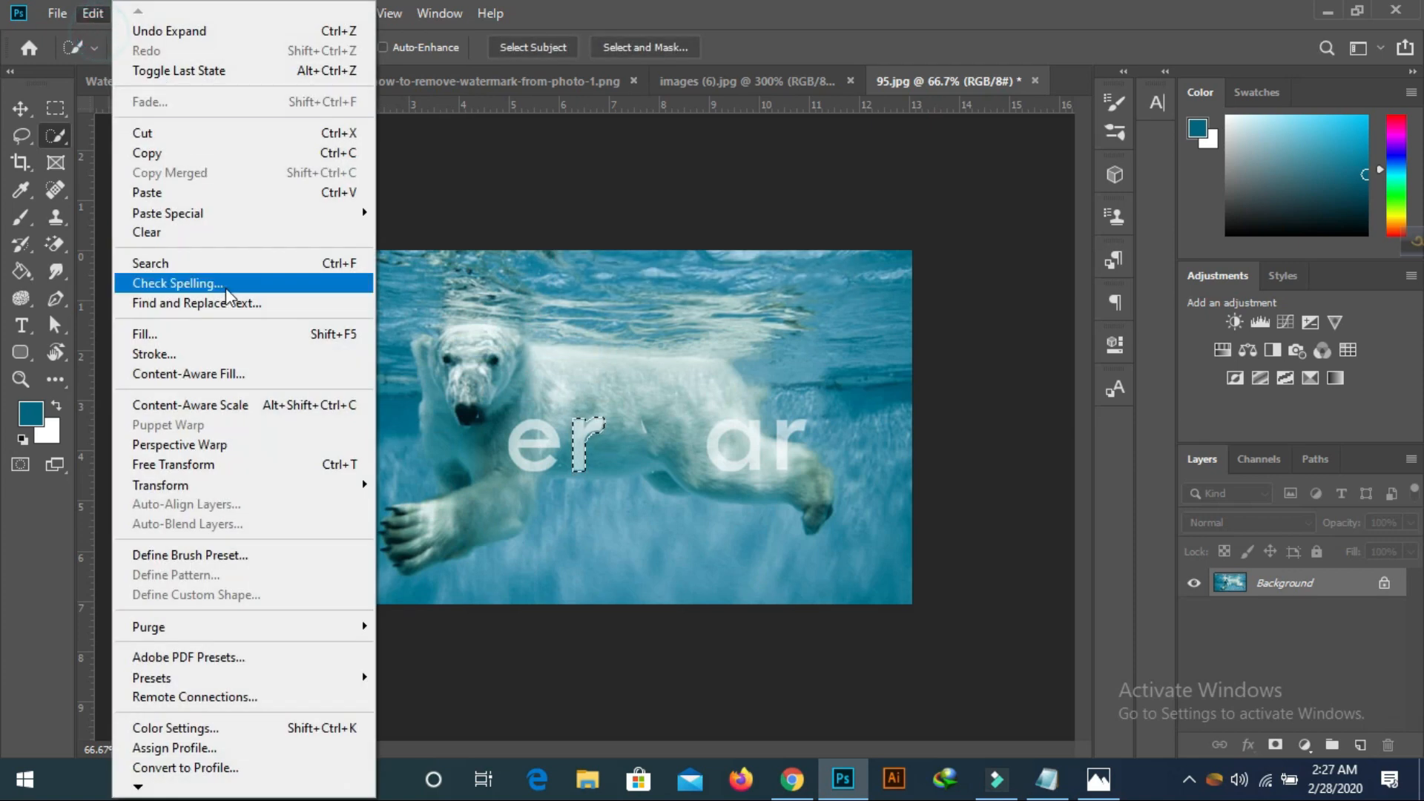
left_click(215, 335)
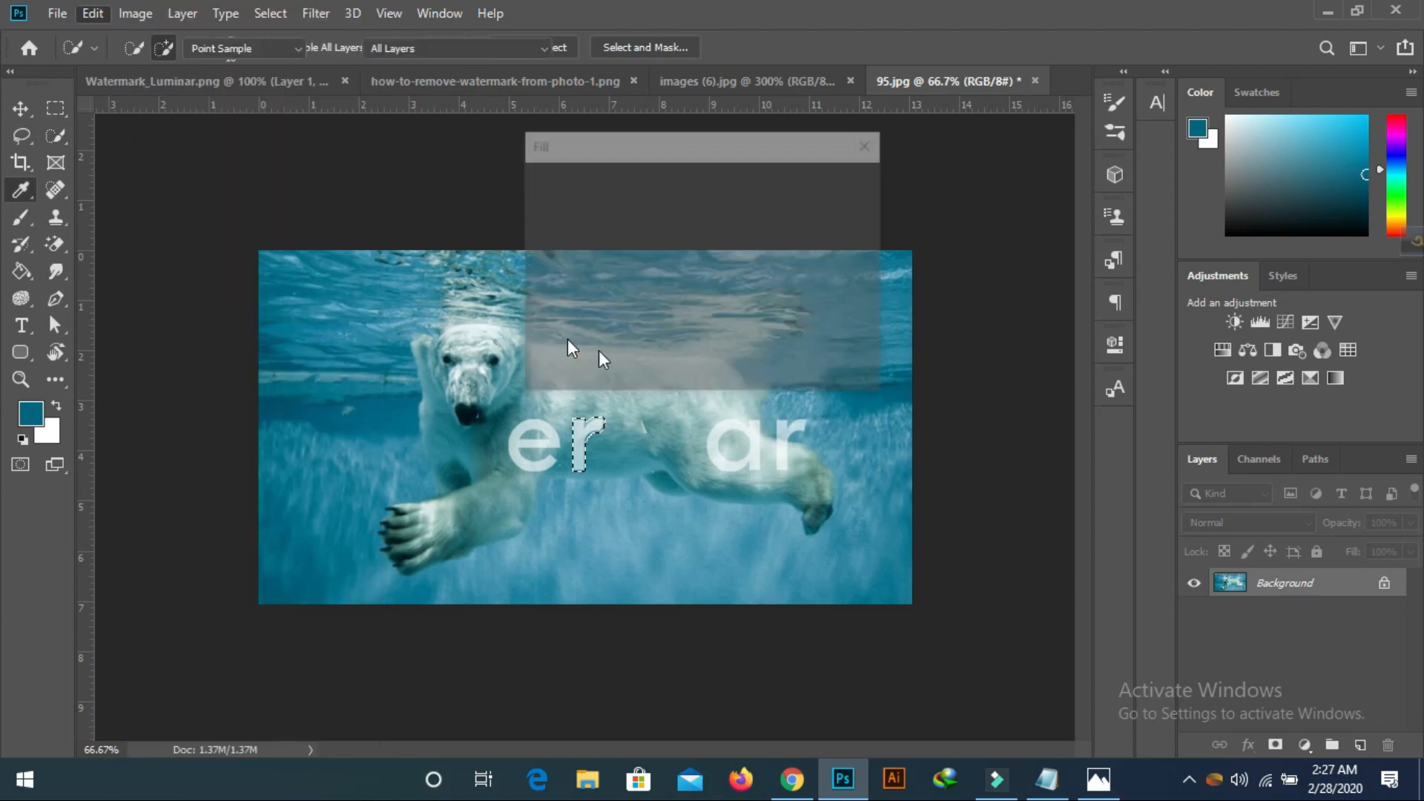
left_click(829, 180)
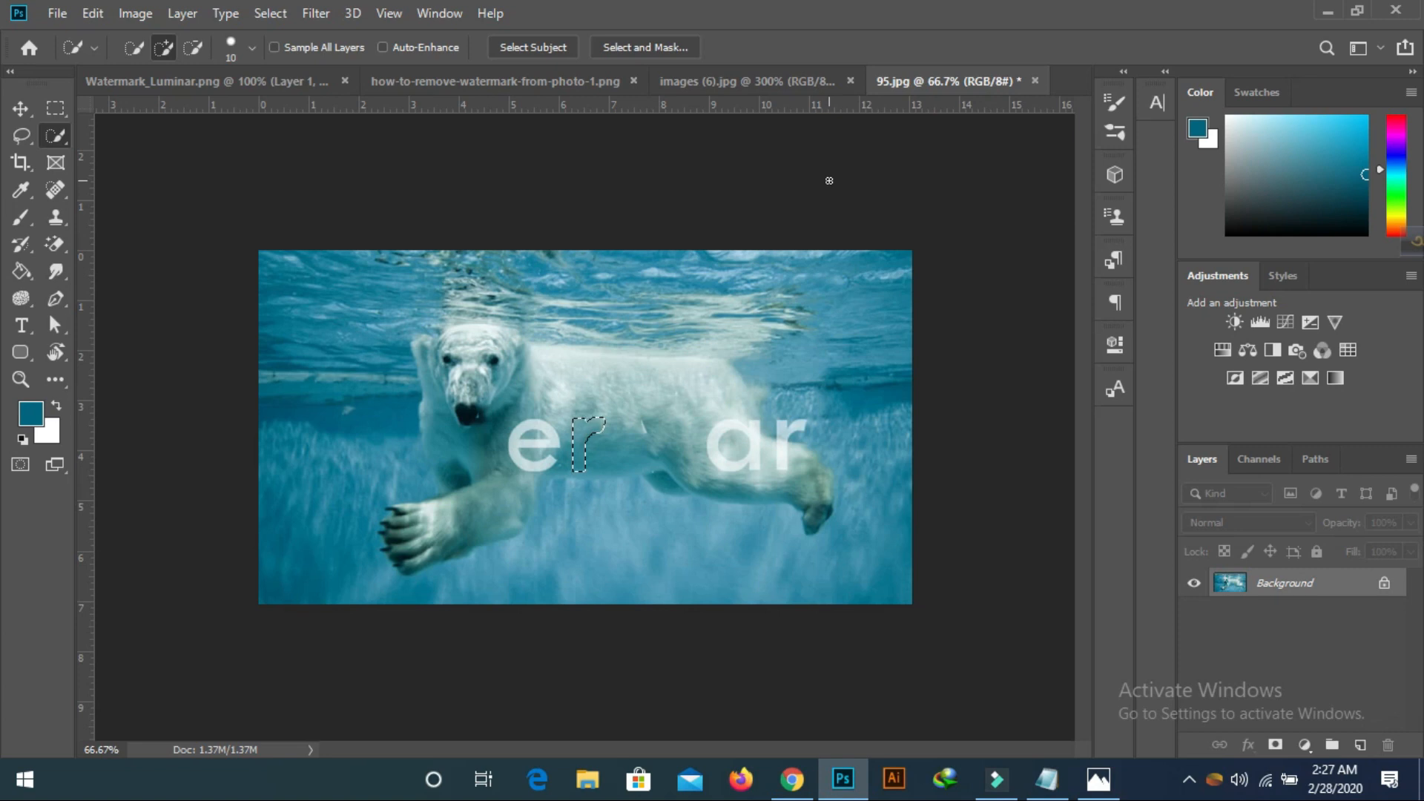
key("ctrl+d")
Select the letter e on the bear's shoulder with Quick Selection and expand the selection by 3 pixels
left_click(558, 441)
left_click(275, 20)
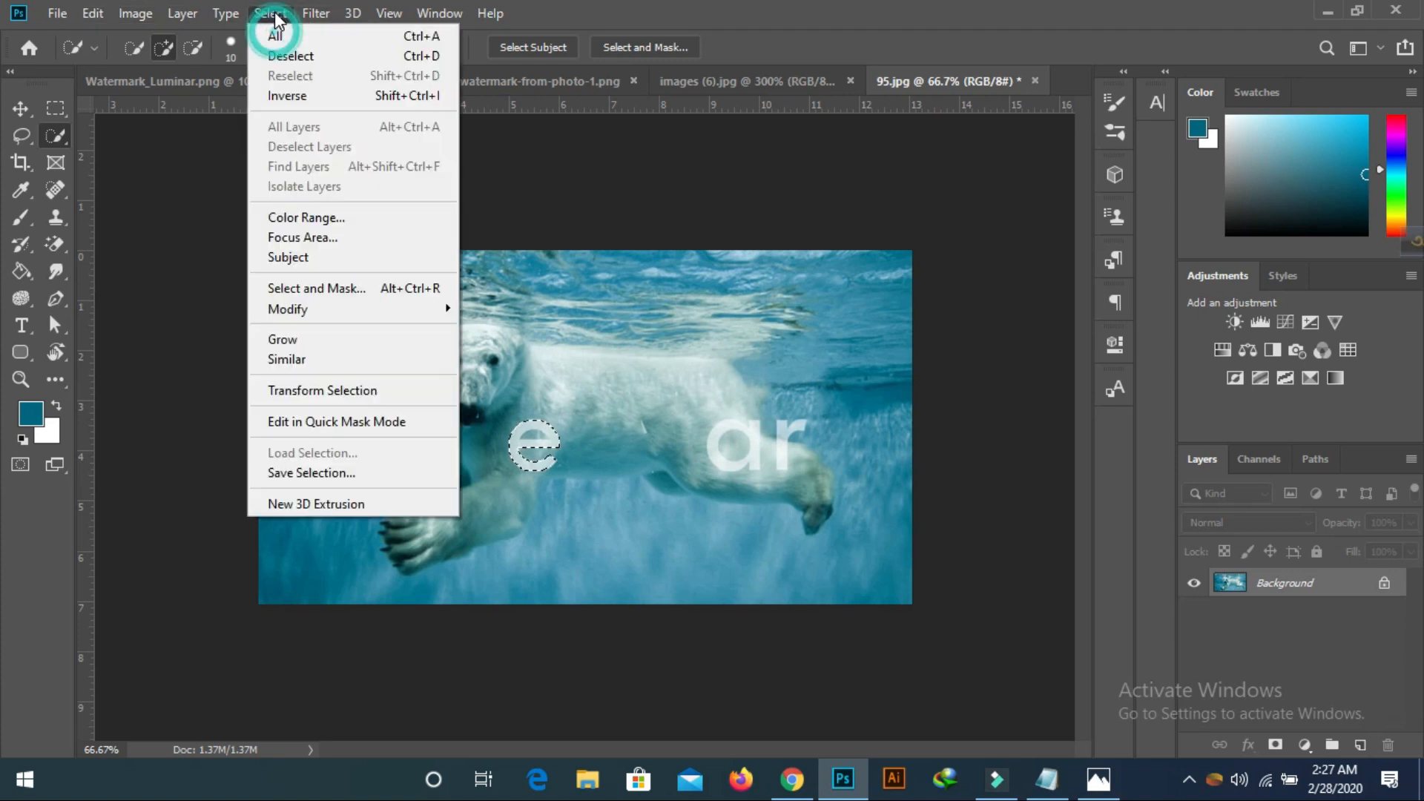
left_click(376, 307)
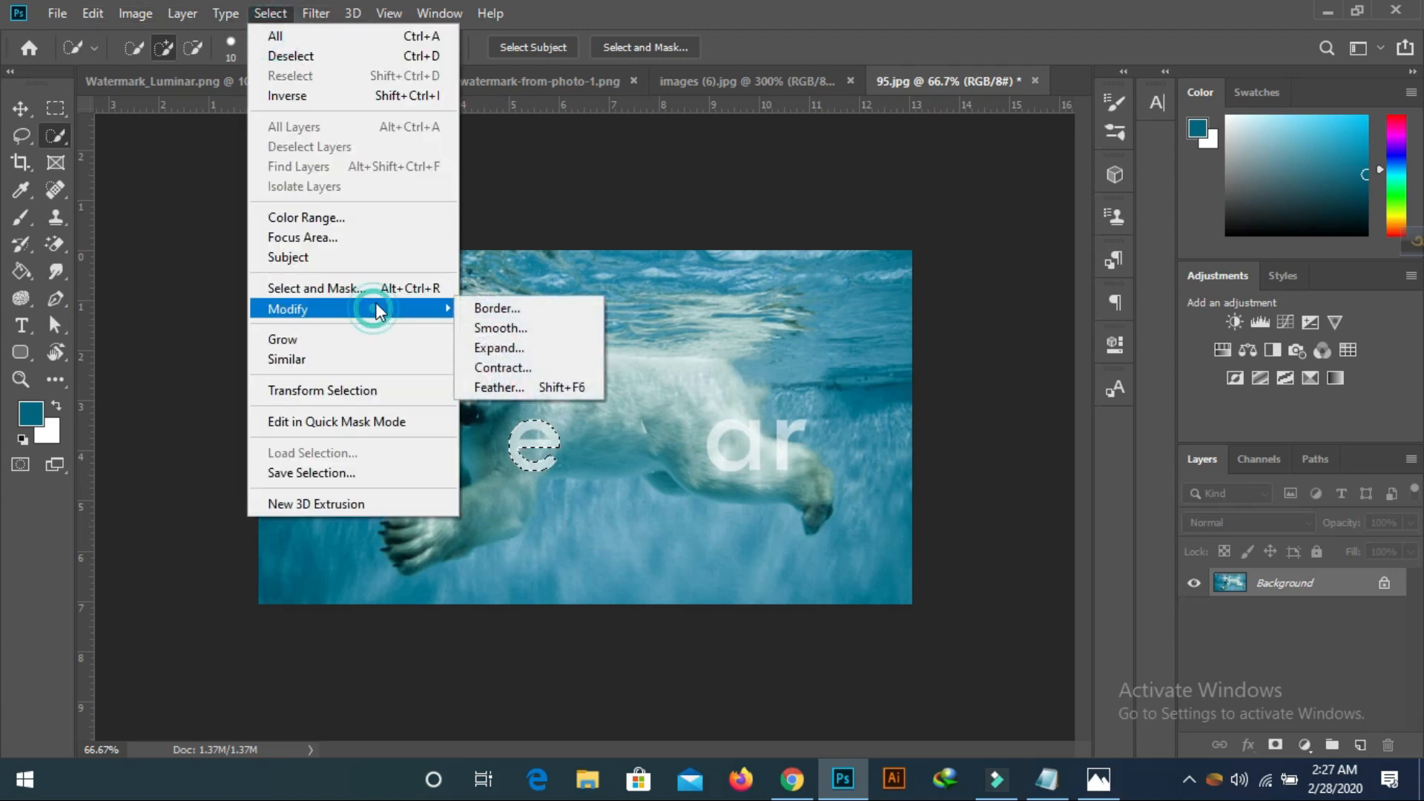
left_click(420, 312)
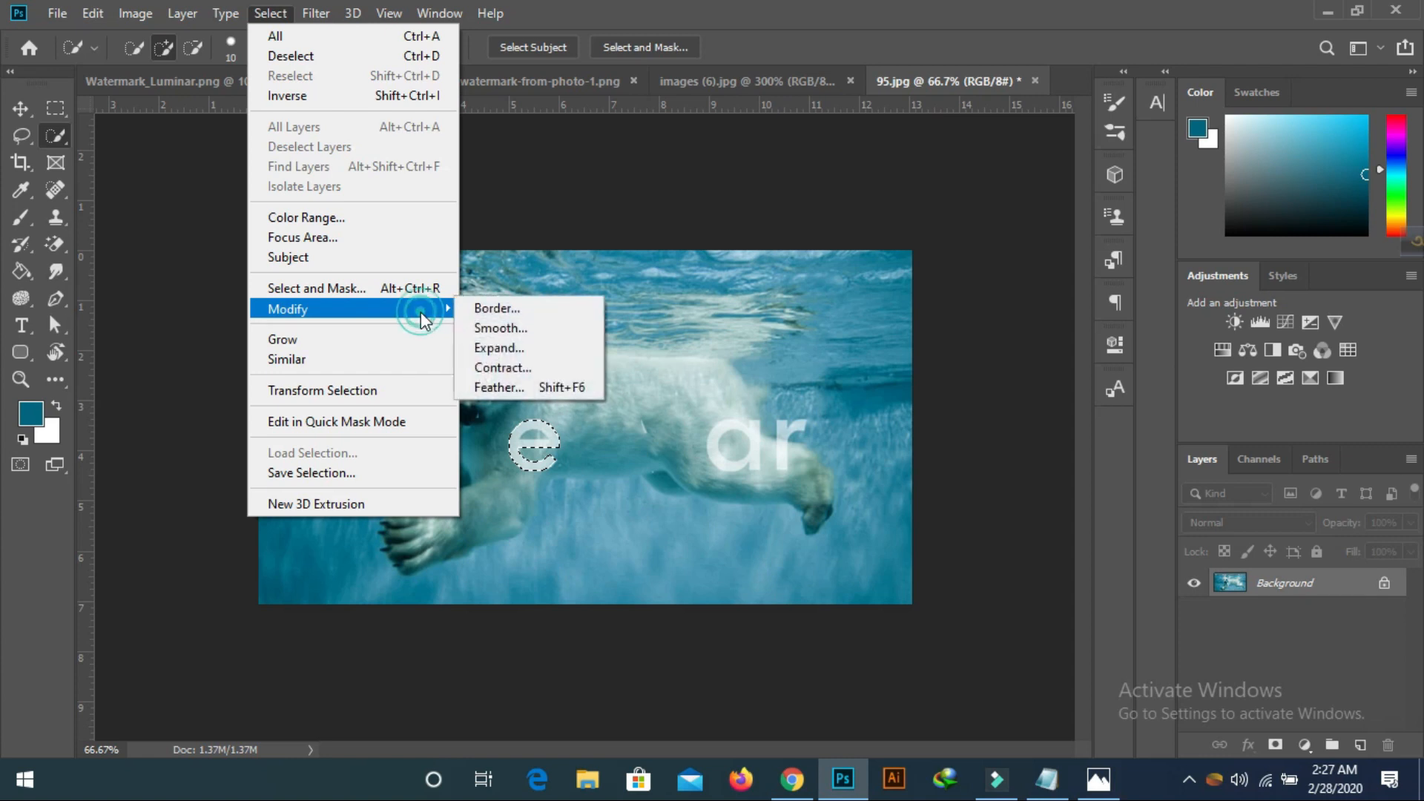
left_click(513, 347)
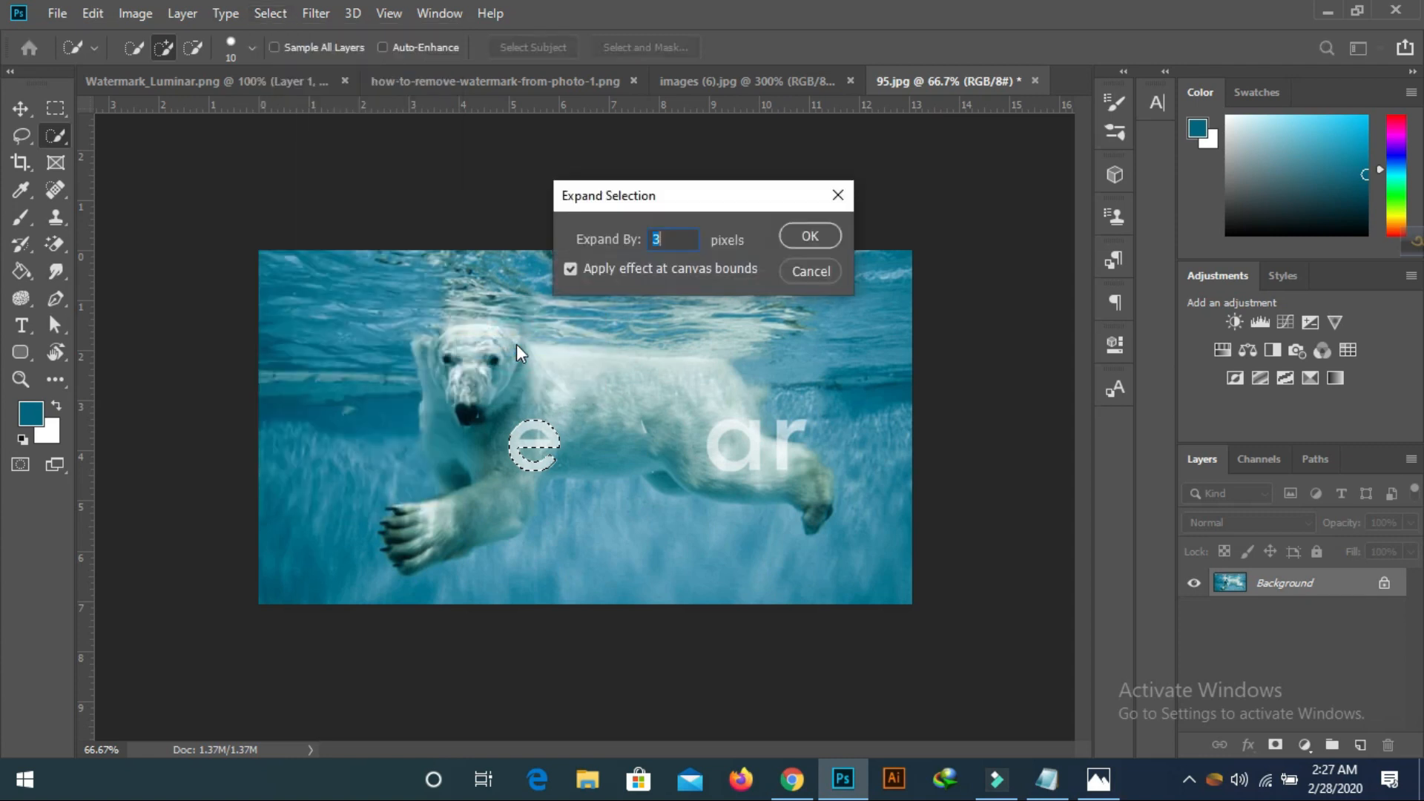
left_click(786, 239)
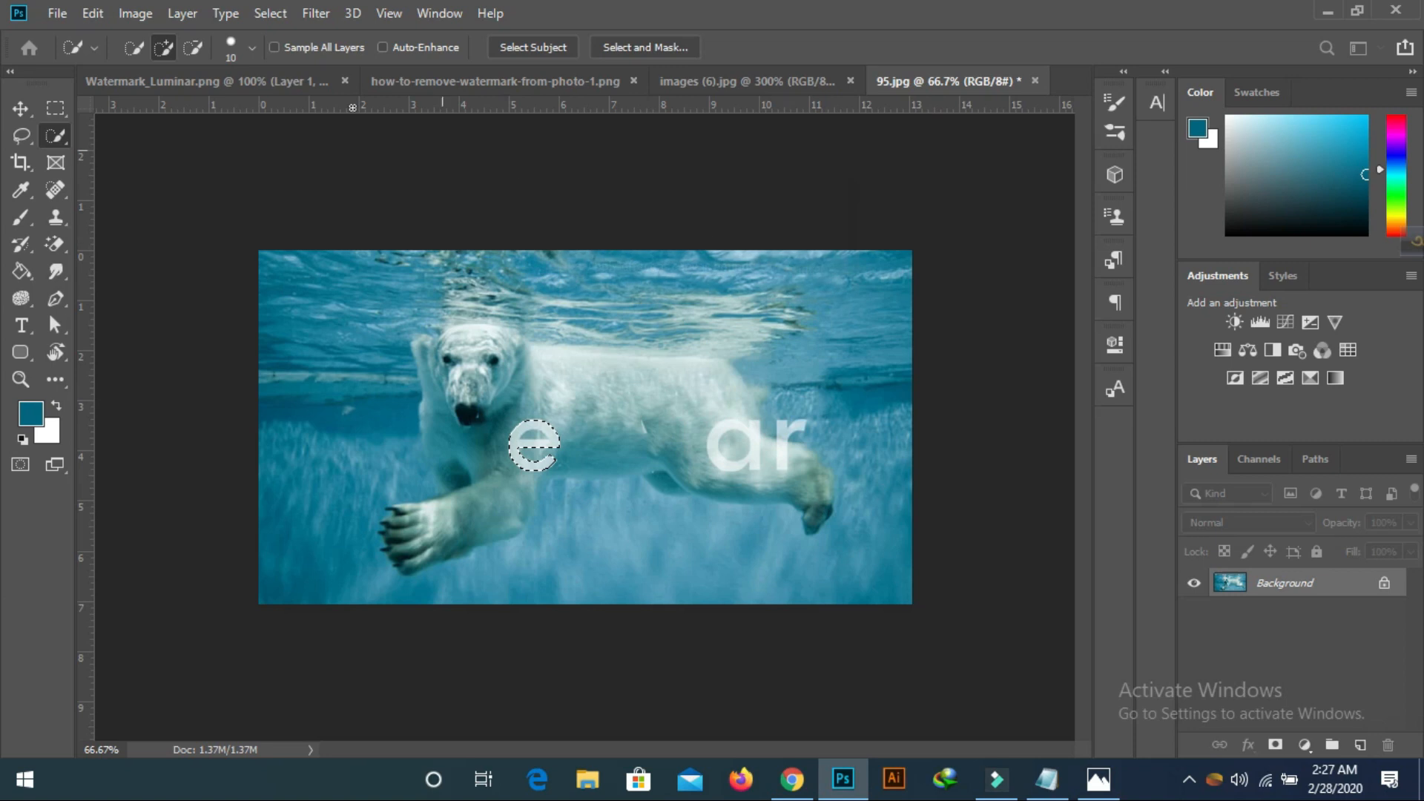
Remove the selected e with a Content-Aware fill in Normal mode at 100% opacity, and deselect
left_click(105, 9)
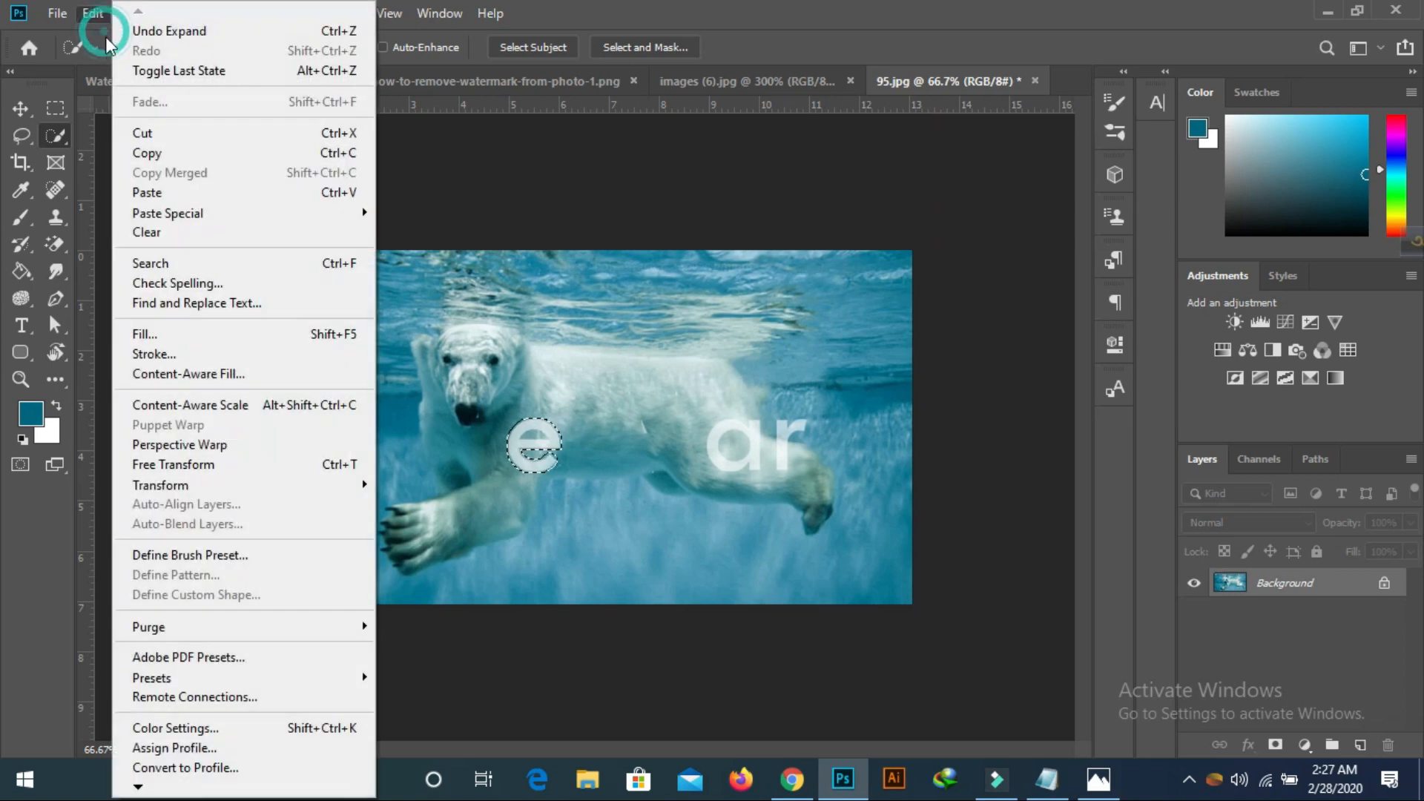
left_click(140, 339)
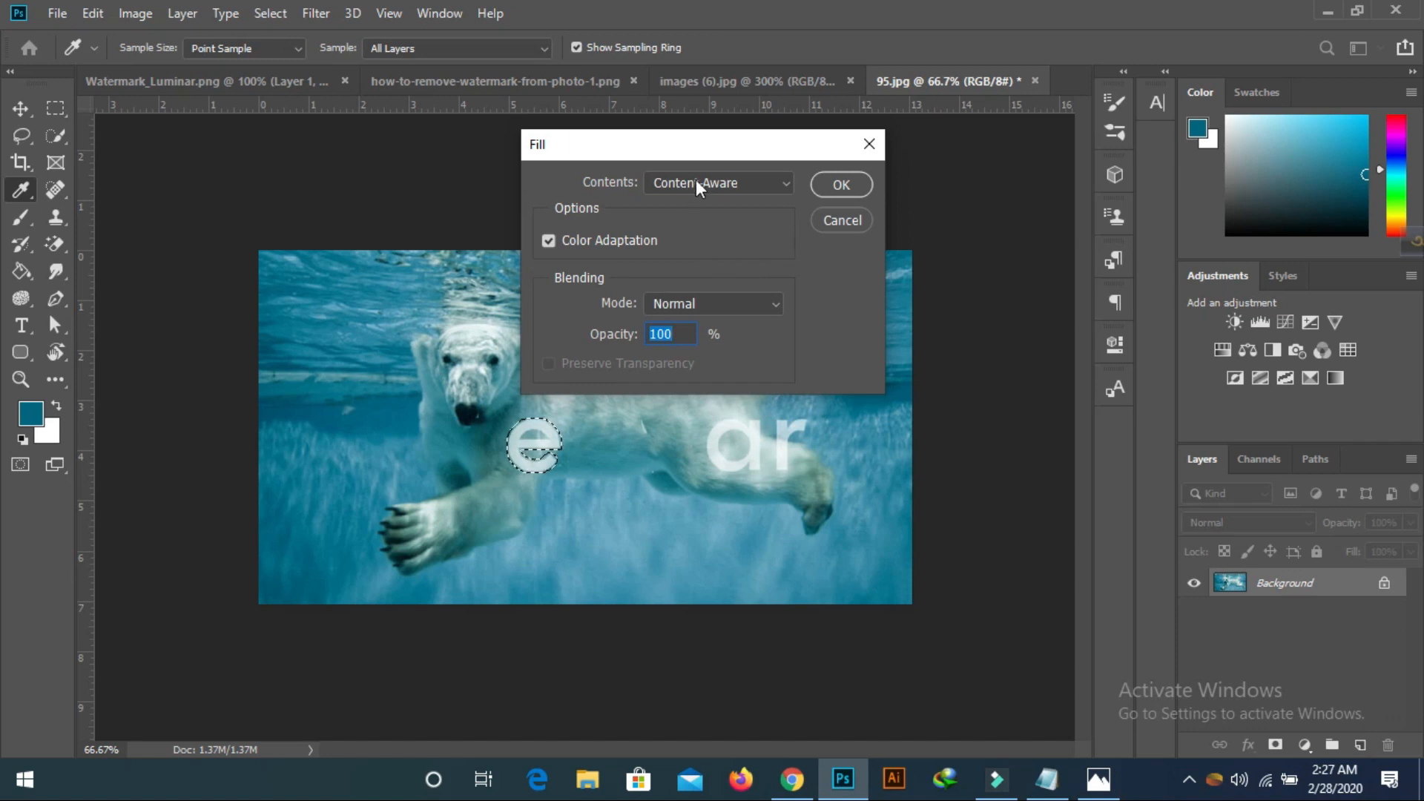
left_click(841, 185)
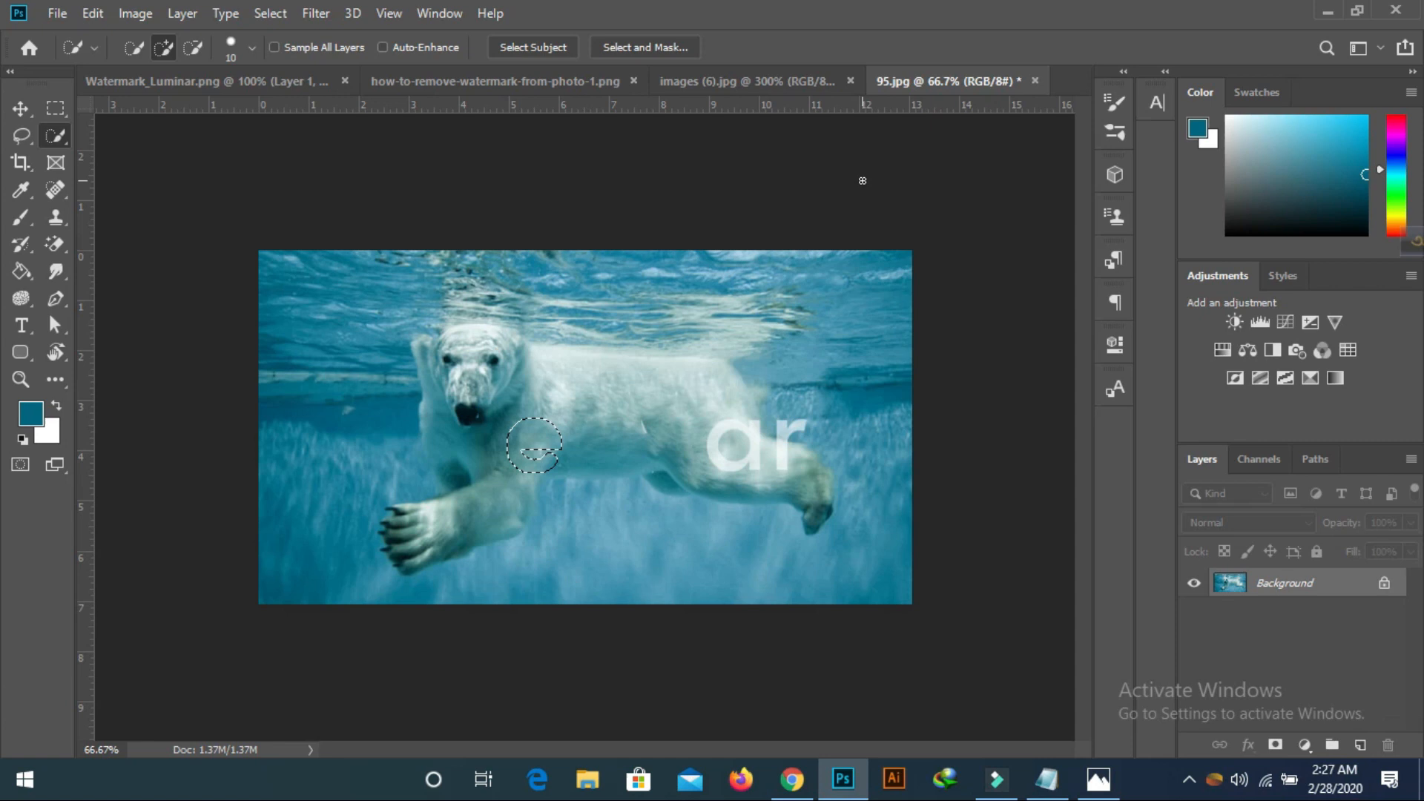
key("ctrl+d")
Select the letter a on the bear's hindquarters with Quick Selection and expand the selection by 3 pixels
left_click_drag(755, 439, 740, 467)
left_click(261, 11)
mouse_move(336, 314)
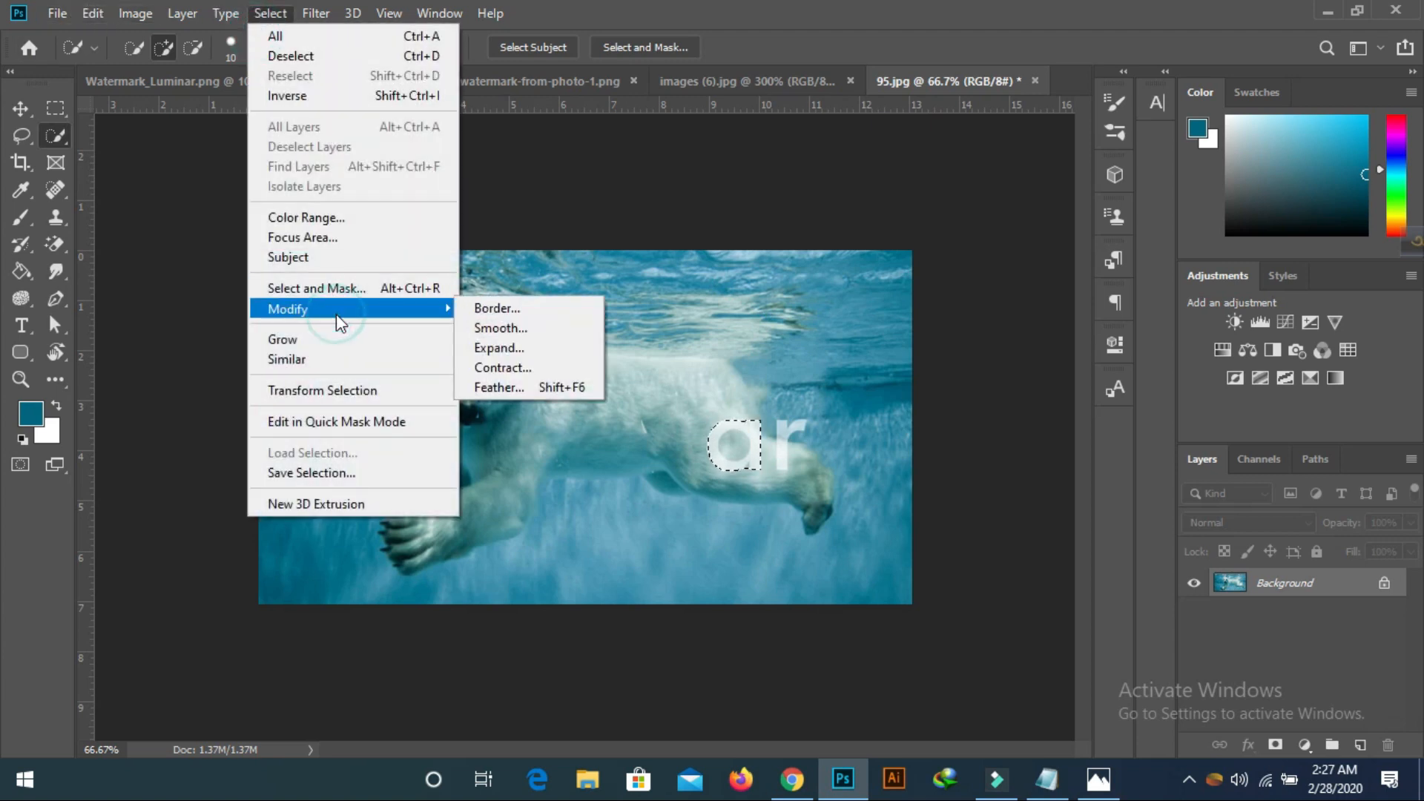
left_click(465, 347)
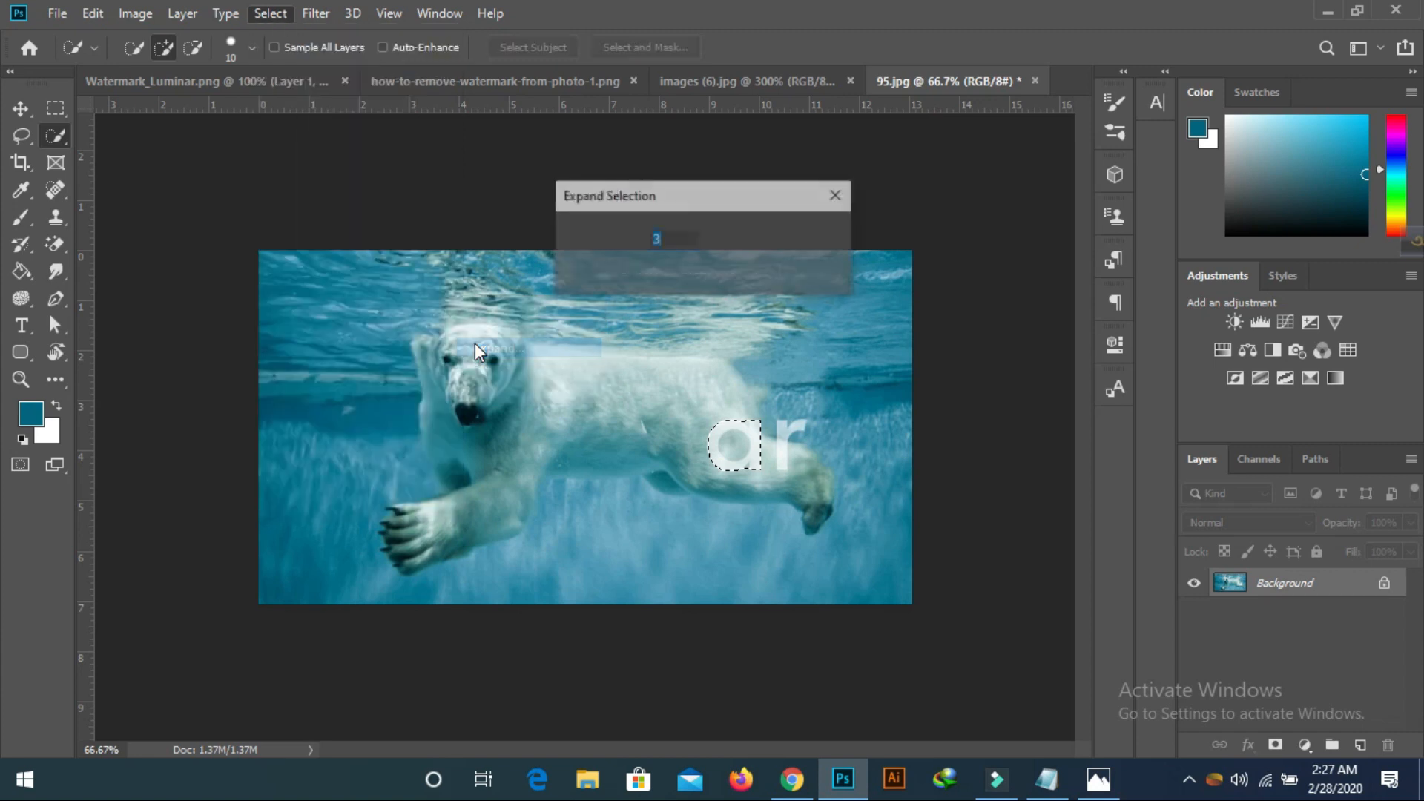
left_click(811, 230)
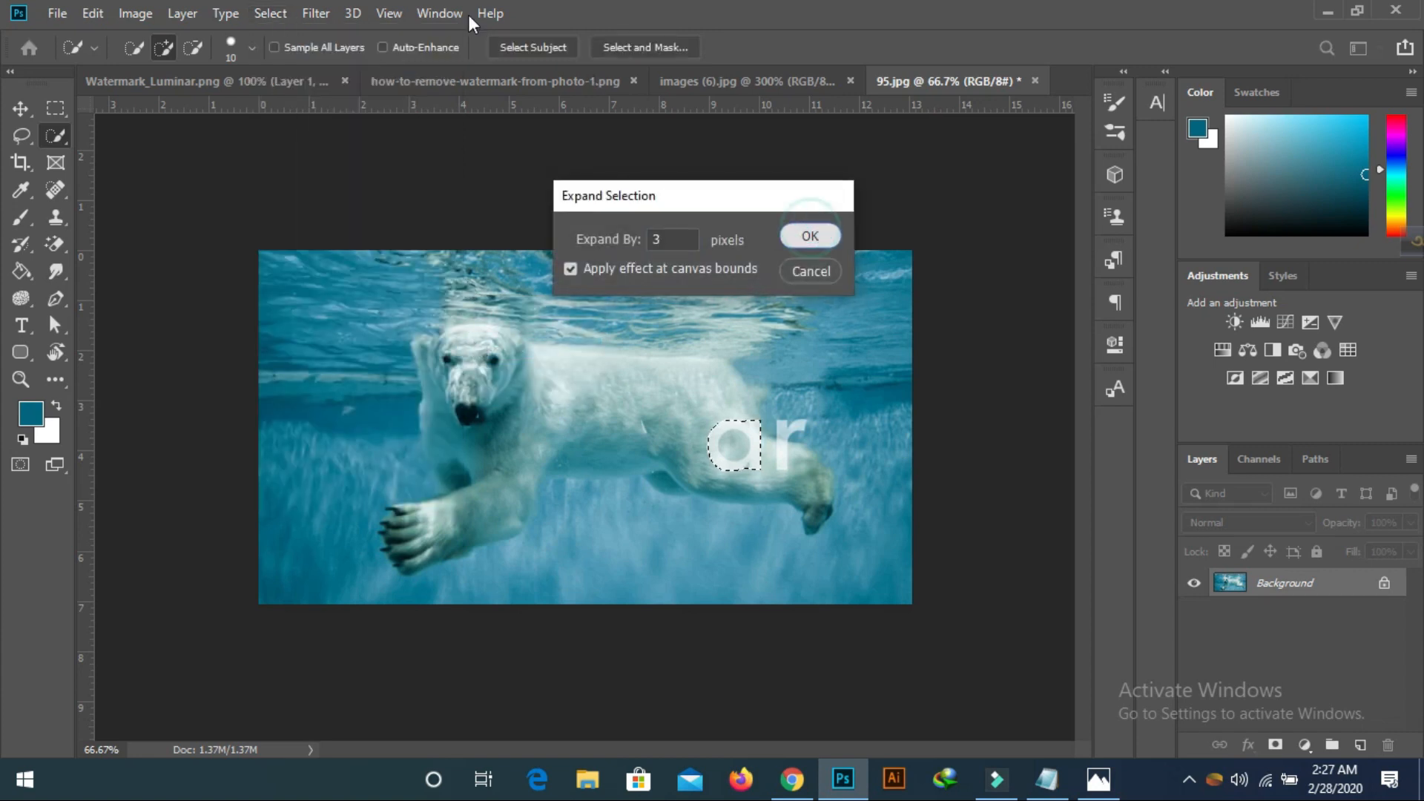
Remove the selected a with a Content-Aware fill in Normal mode at 100% opacity, and deselect
left_click(99, 14)
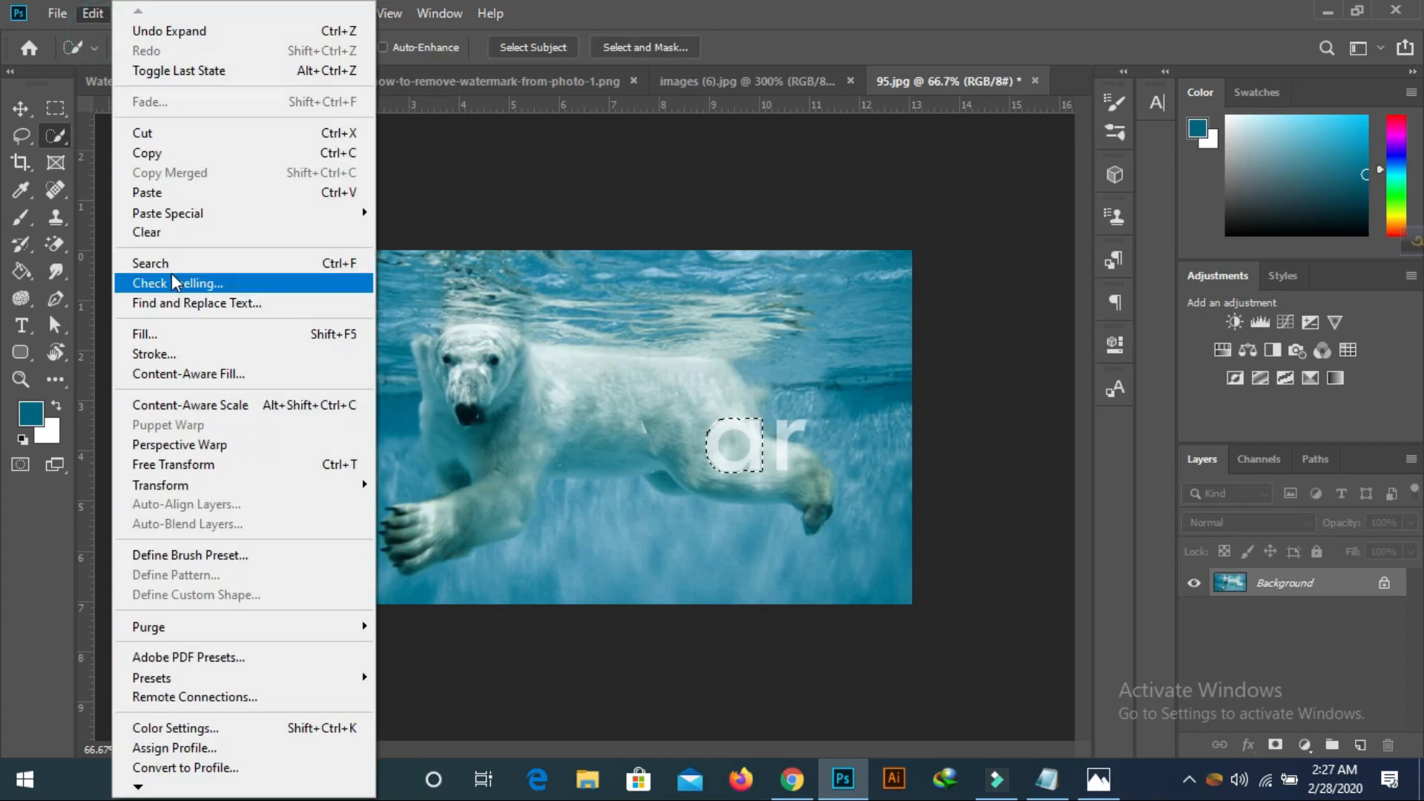
left_click(179, 335)
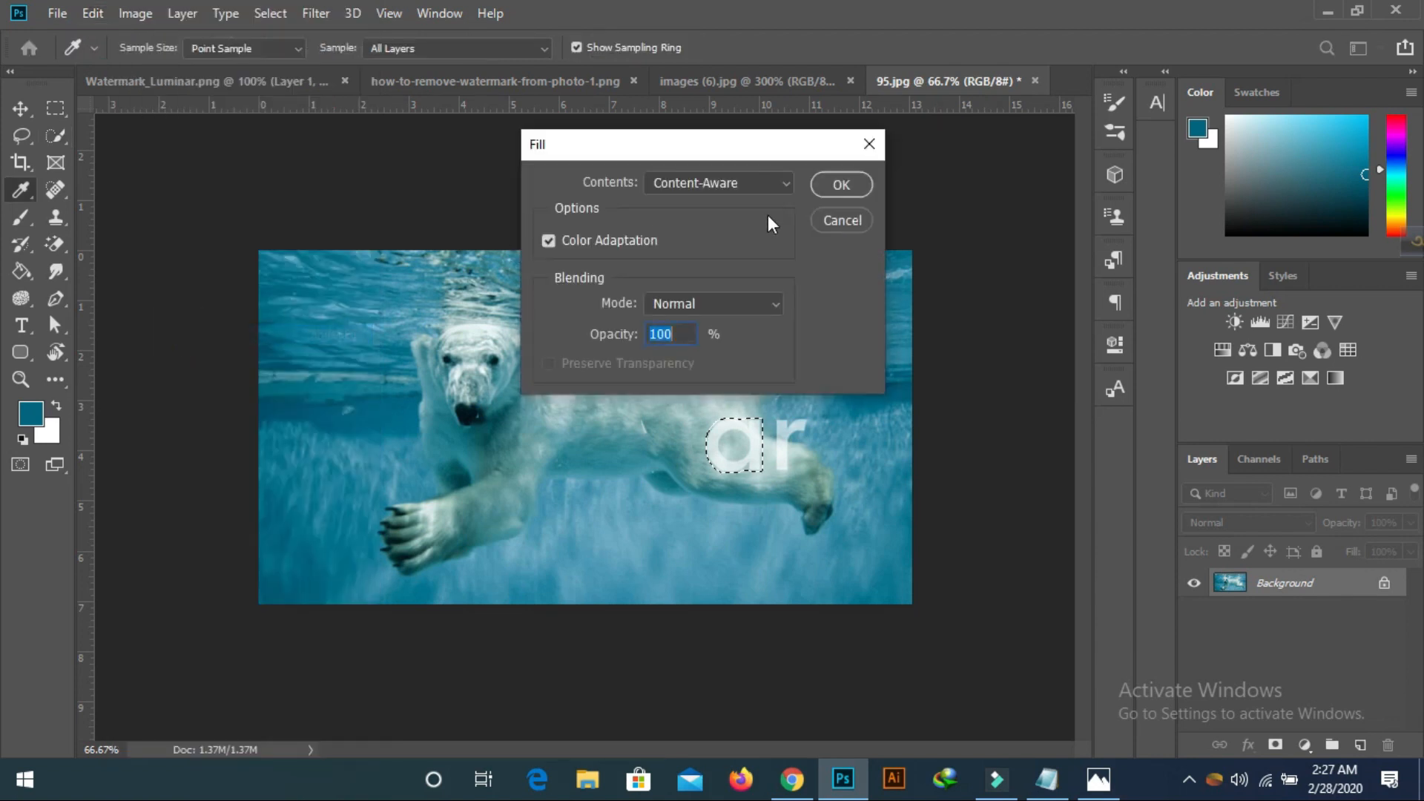
left_click(825, 183)
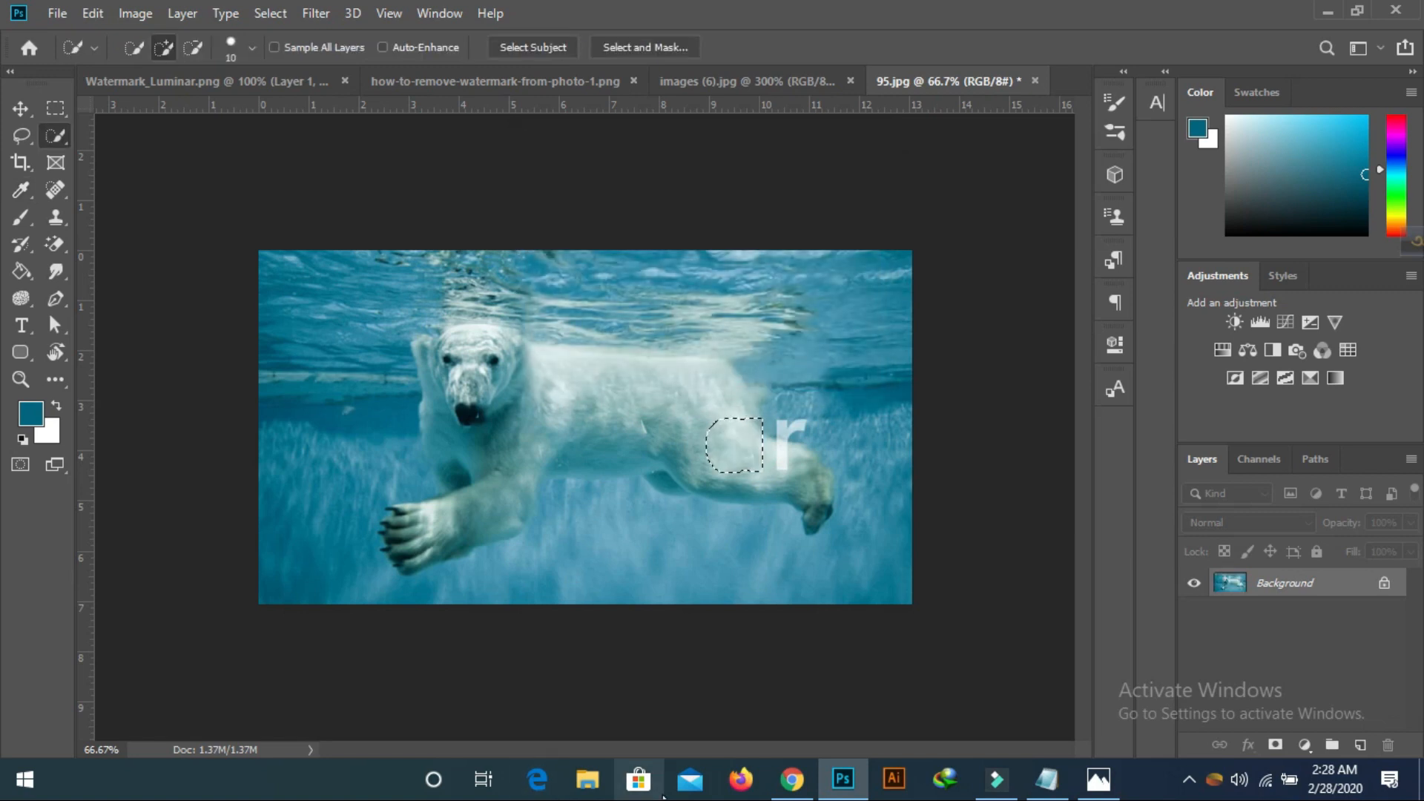
key("ctrl+d")
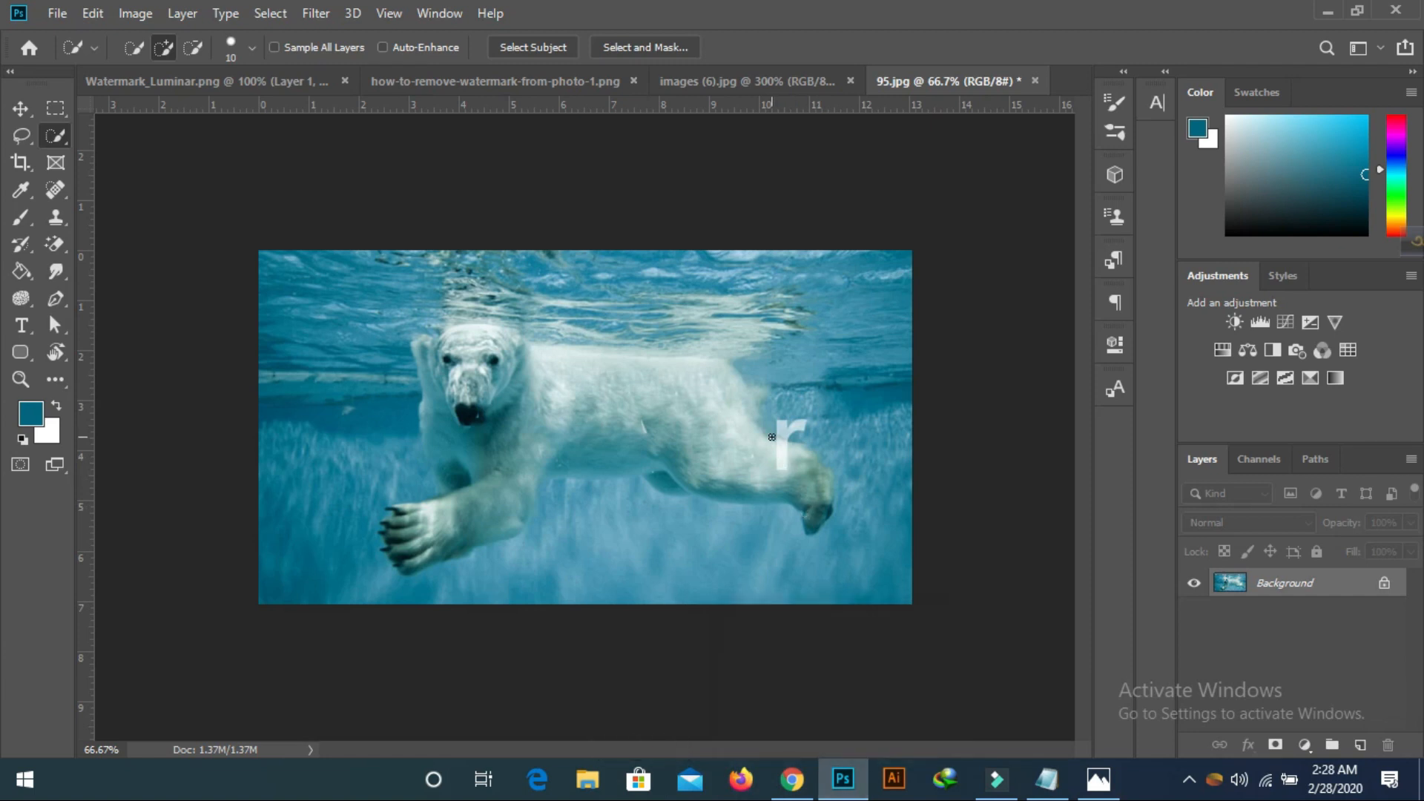
Select the last letter r above the bear's hind leg with Quick Selection and expand the selection by 3 pixels
left_click_drag(783, 461, 783, 431)
left_click(254, 10)
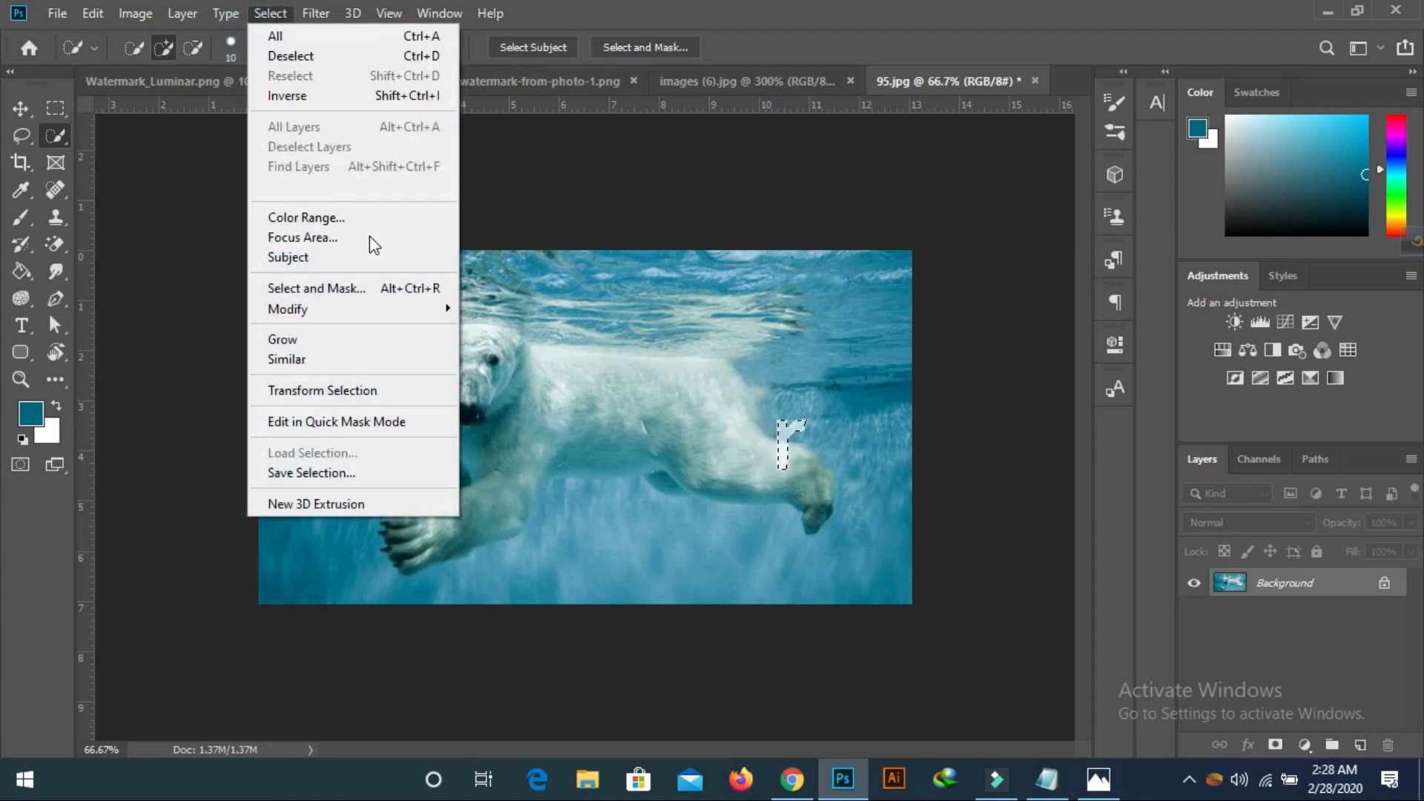
mouse_move(370, 323)
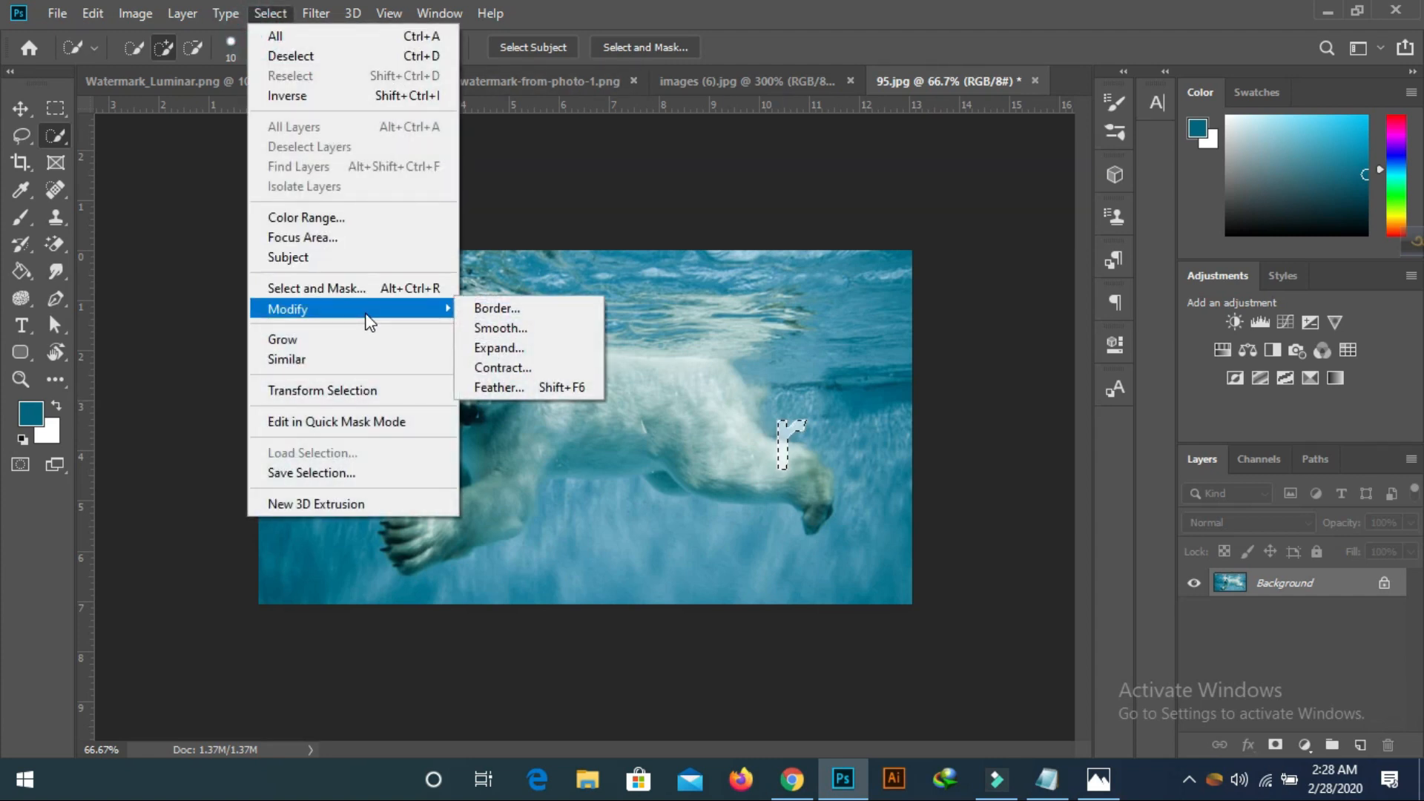
left_click(478, 345)
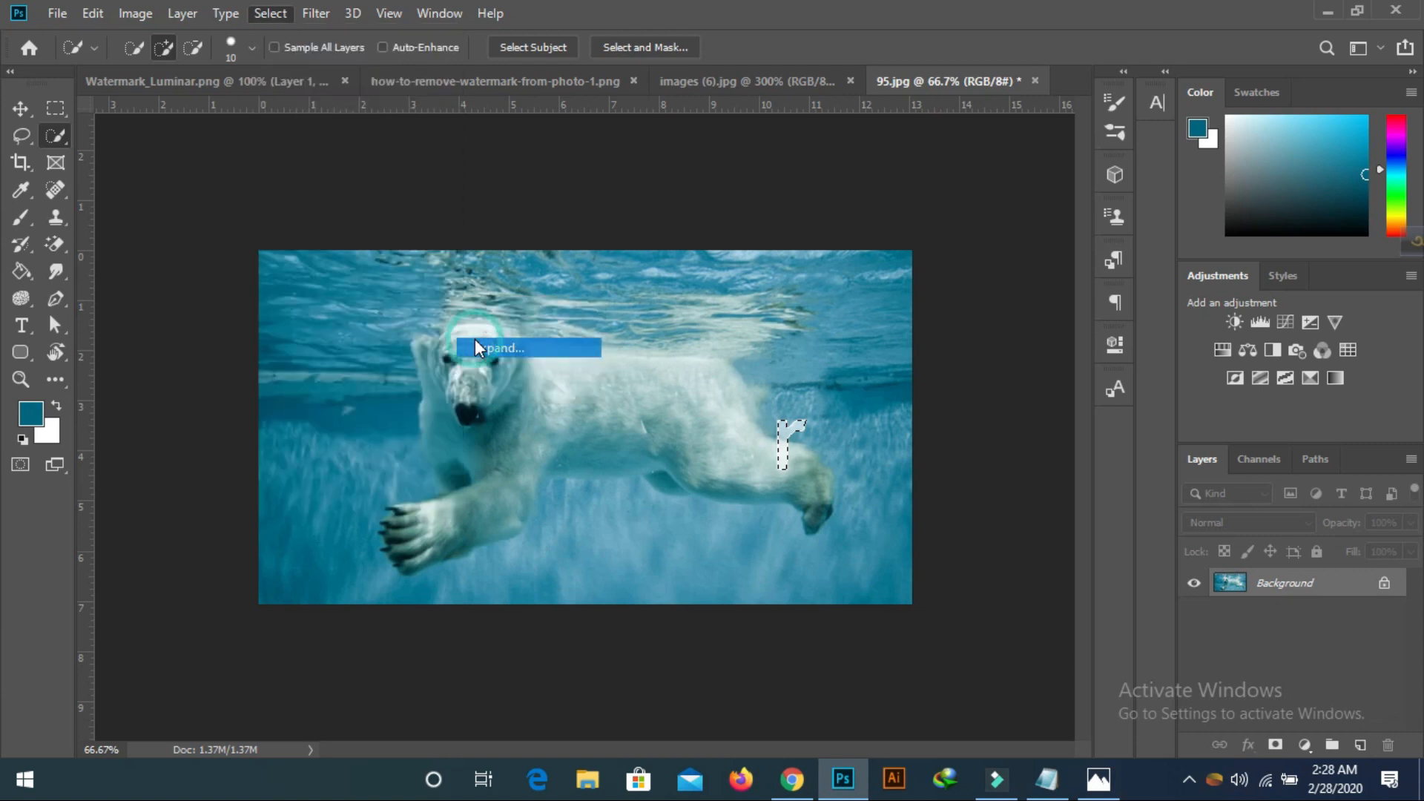
left_click(810, 235)
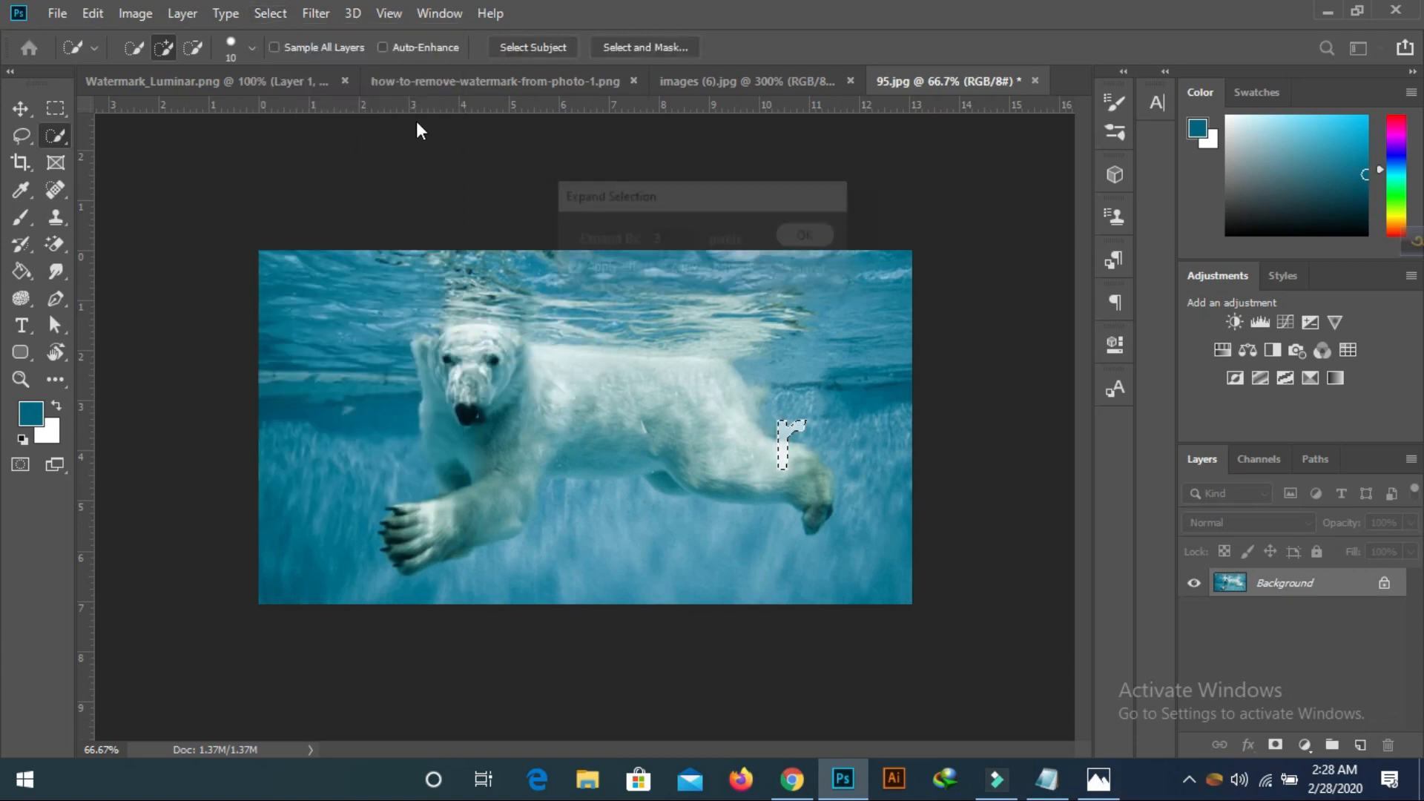
Remove the selected r above the hind leg with a Content-Aware fill and deselect
left_click(92, 13)
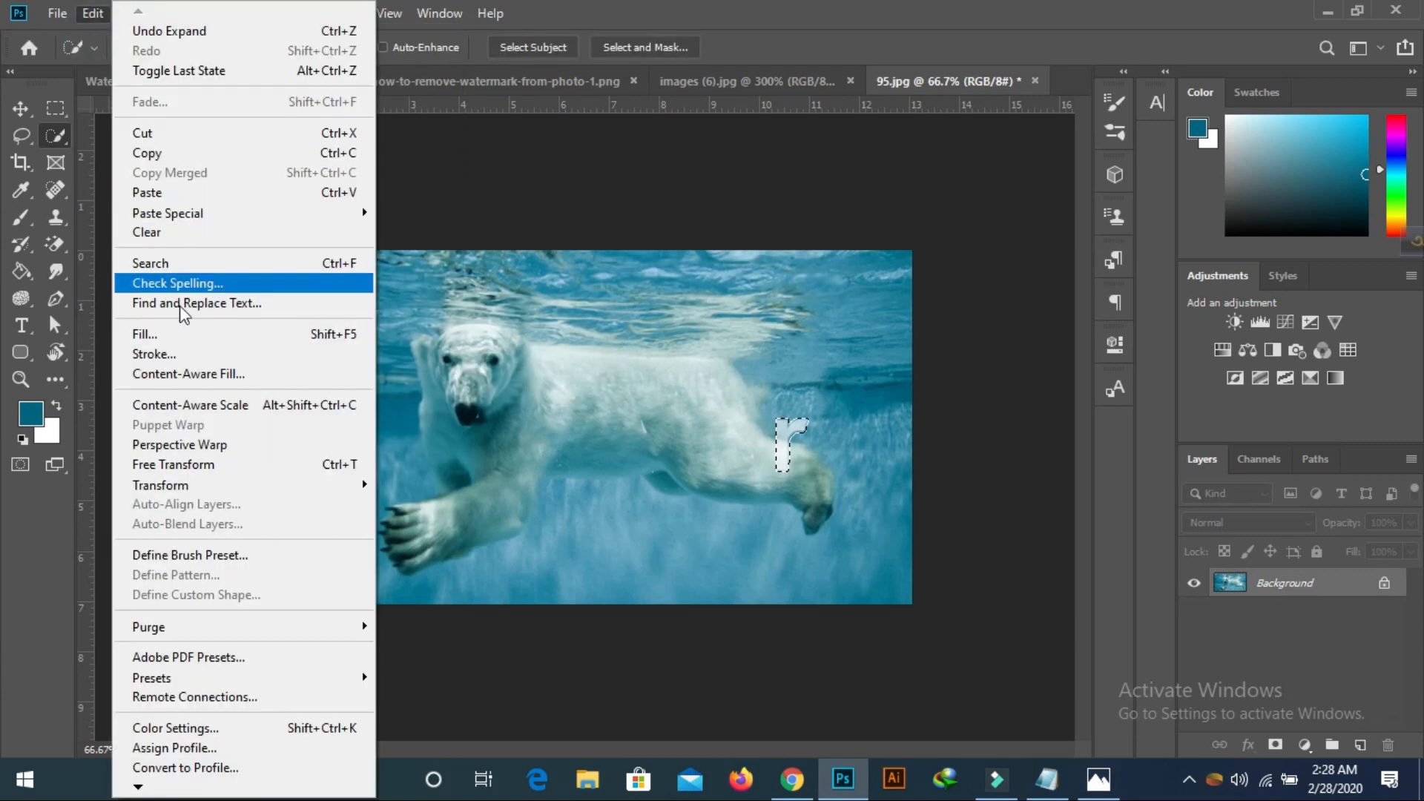
left_click(180, 331)
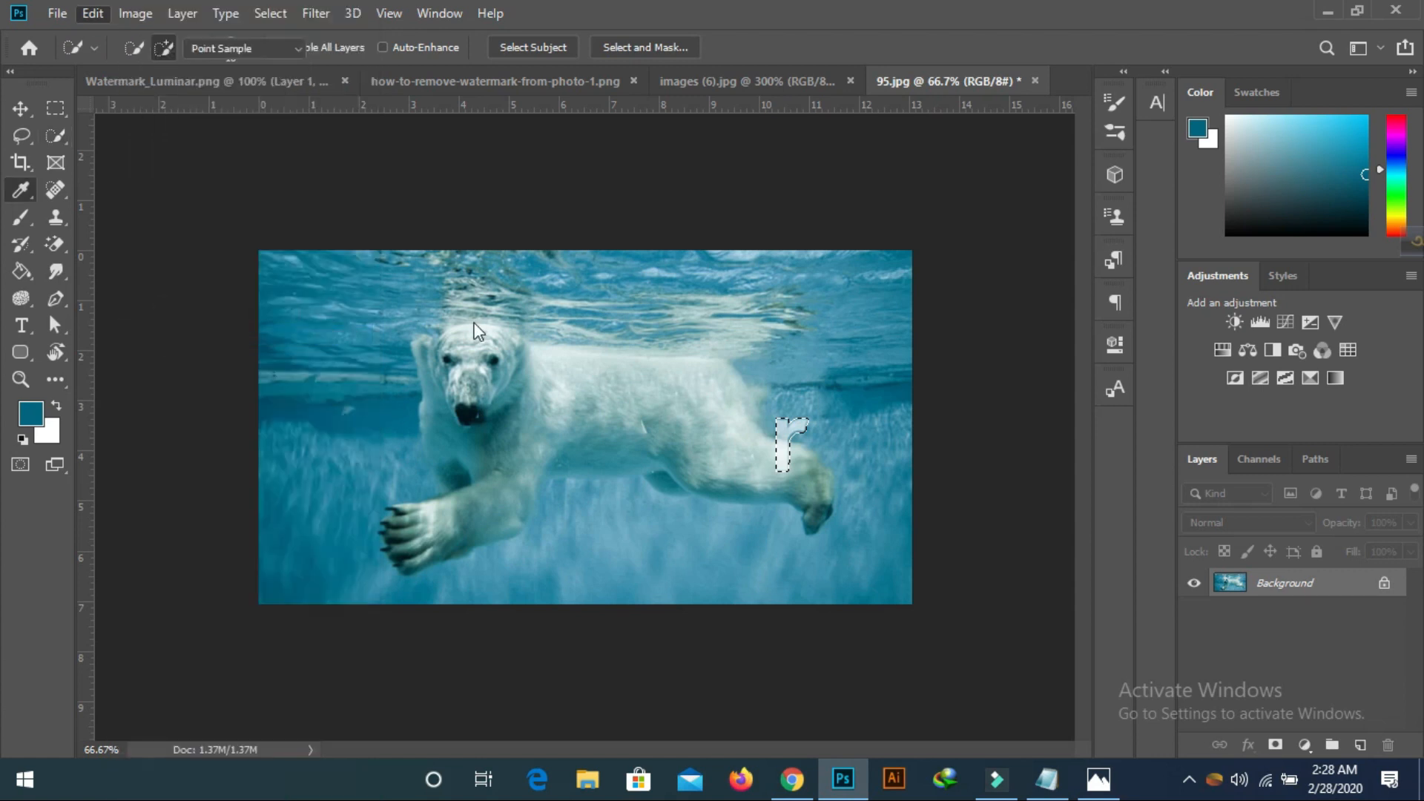
left_click(835, 183)
key("w")
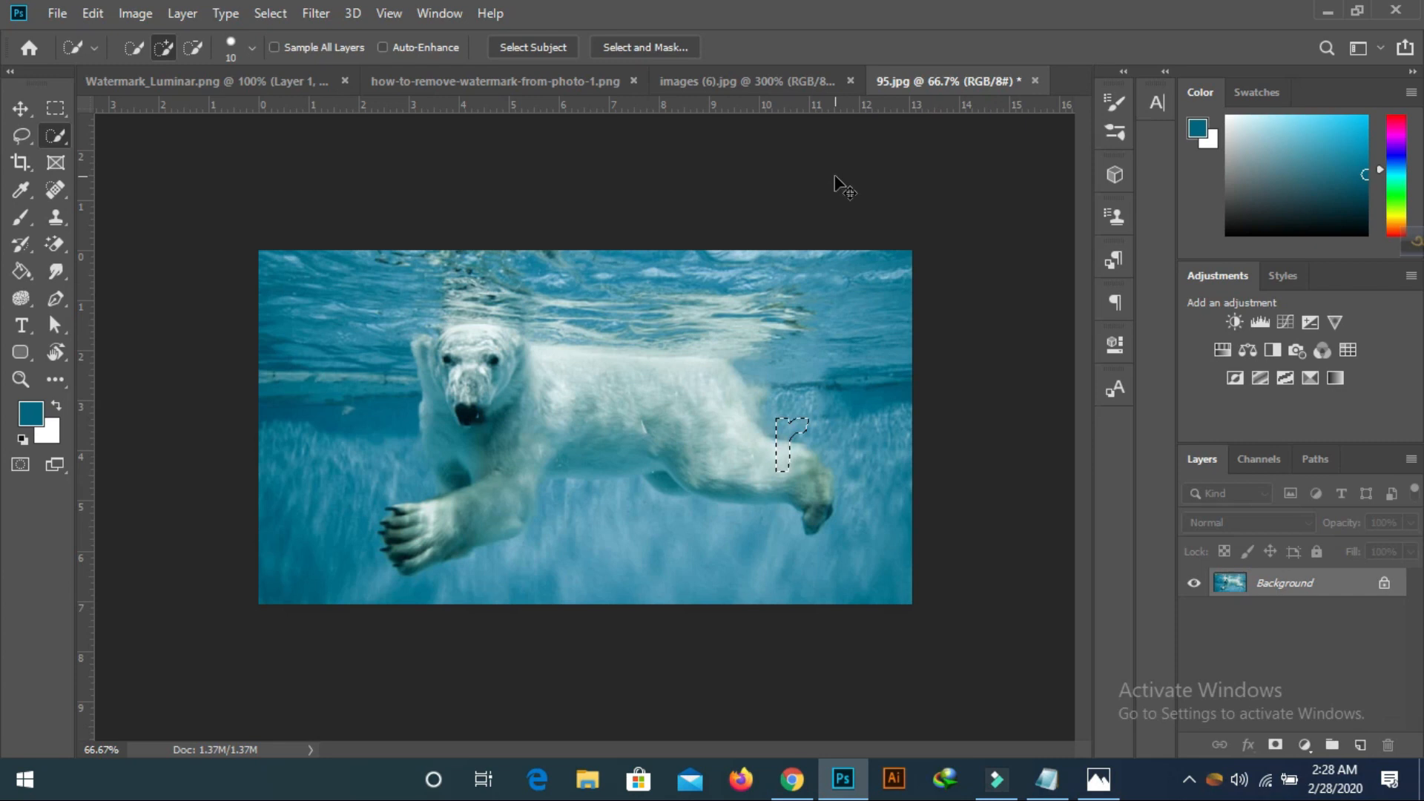
key("ctrl+d")
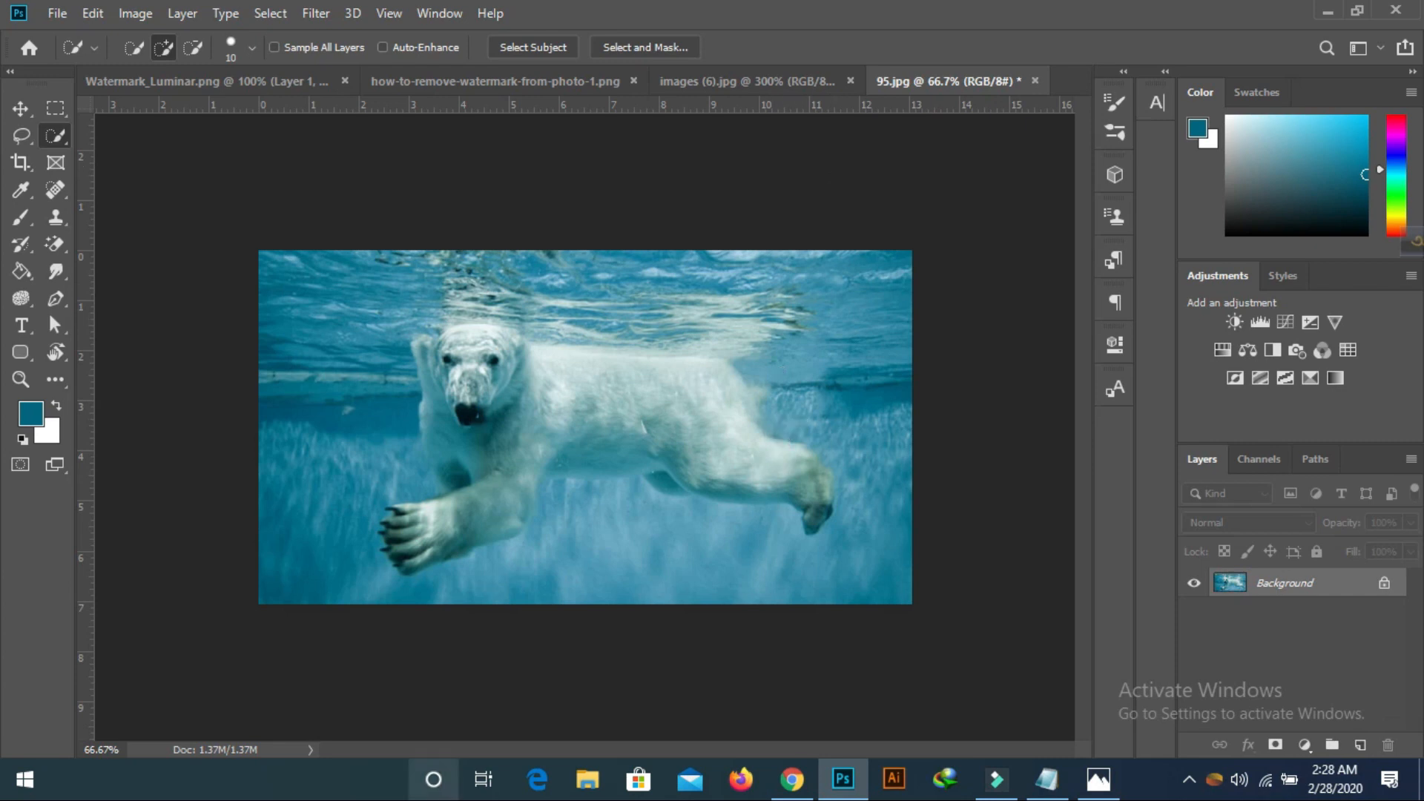